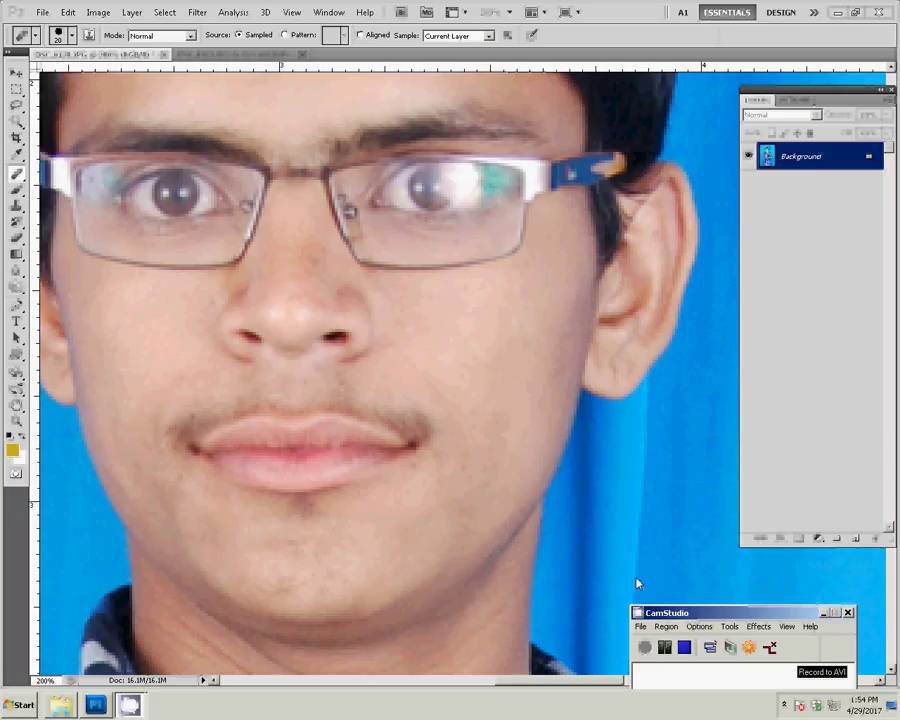
- Place Pen tool anchor points down the person's jawline
key(p)
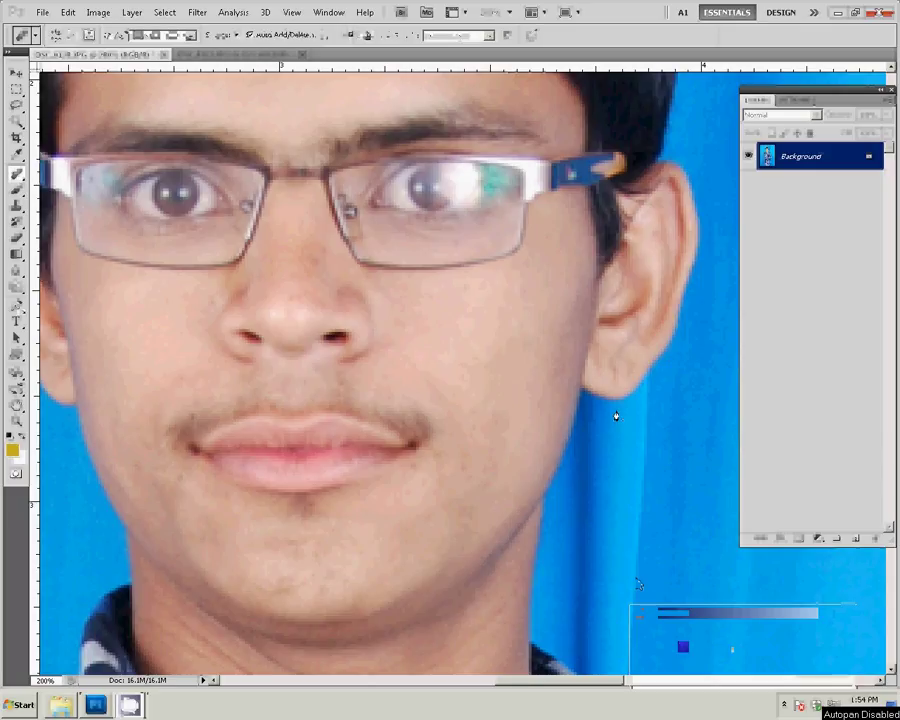
click(579, 398)
click(566, 447)
click(542, 501)
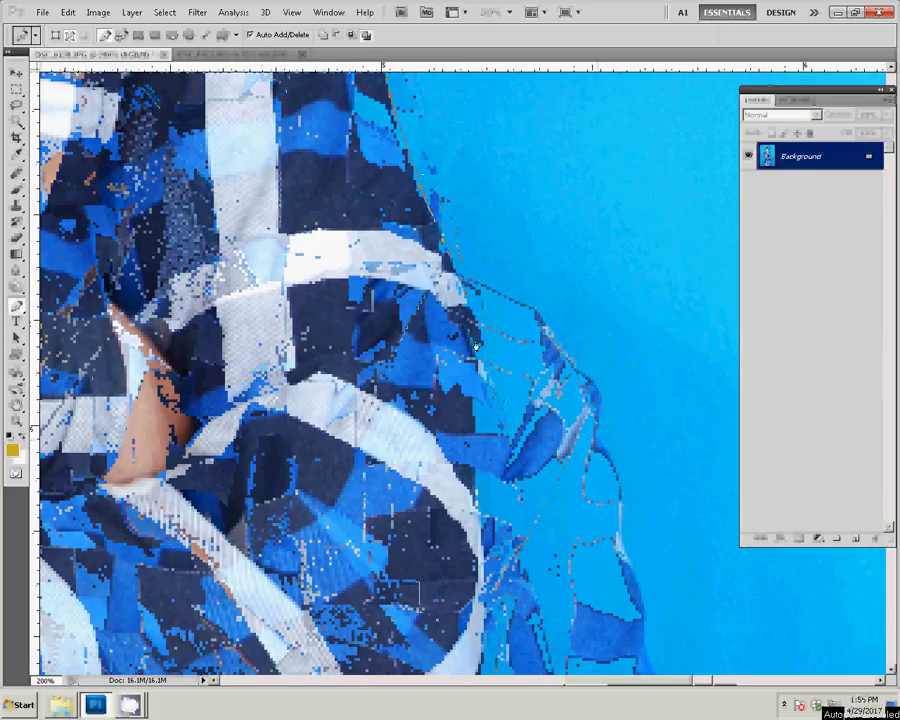
- Continue the pen path along the shirt's right edge to the image's bottom
click(473, 434)
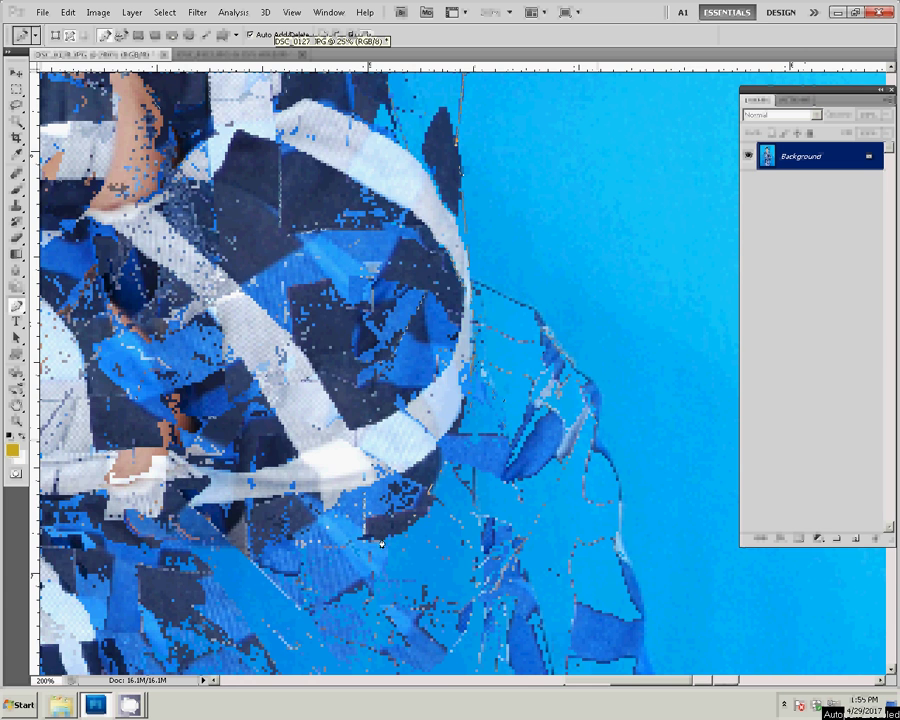
drag(614, 425, 622, 425)
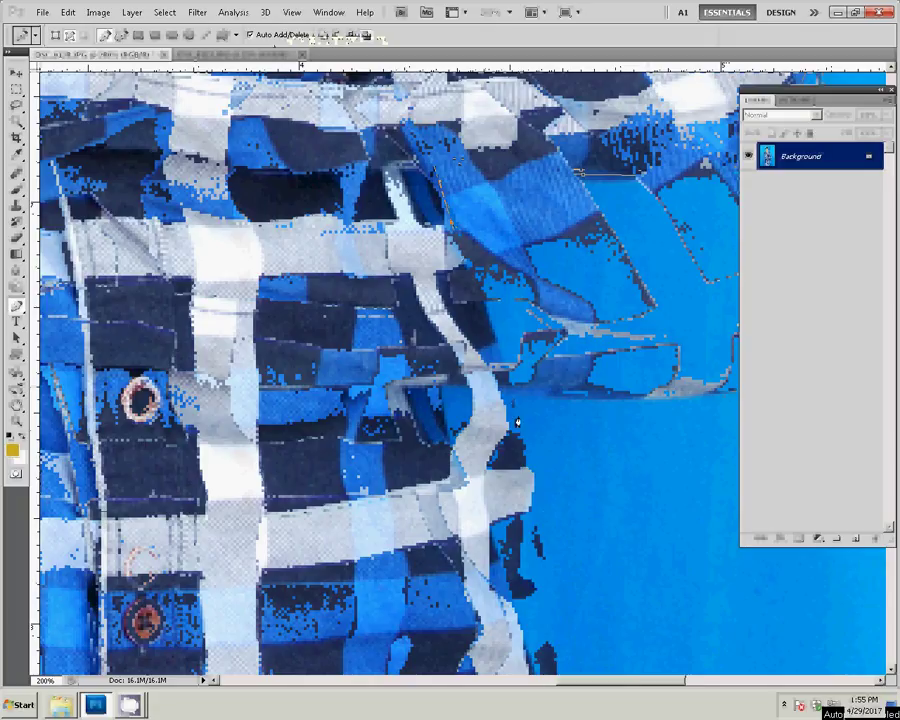
drag(540, 516, 437, 188)
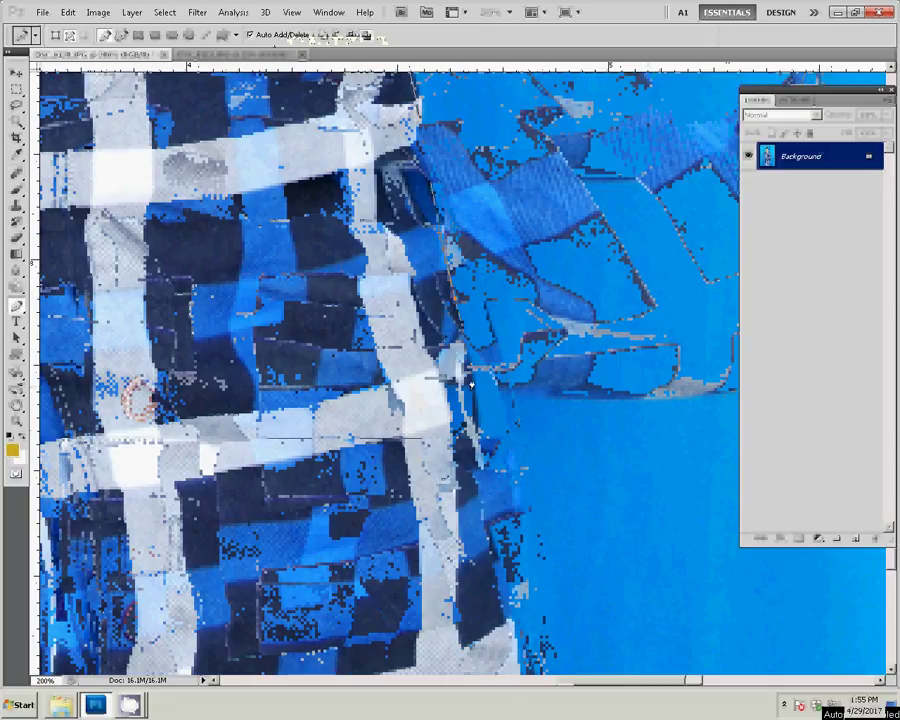
click(484, 478)
mouse_move(484, 478)
mouse_down()
mouse_move(470, 372)
mouse_move(505, 232)
mouse_move(635, 385)
mouse_up()
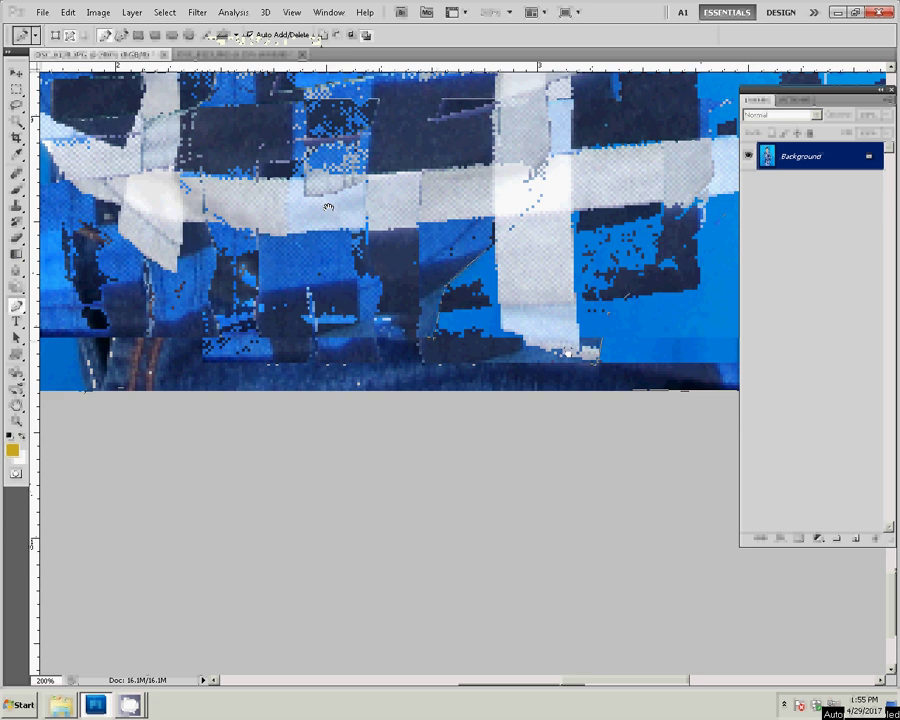
- Extend the pen path with curved anchors up the shirt's left side and along the collar
click(840, 12)
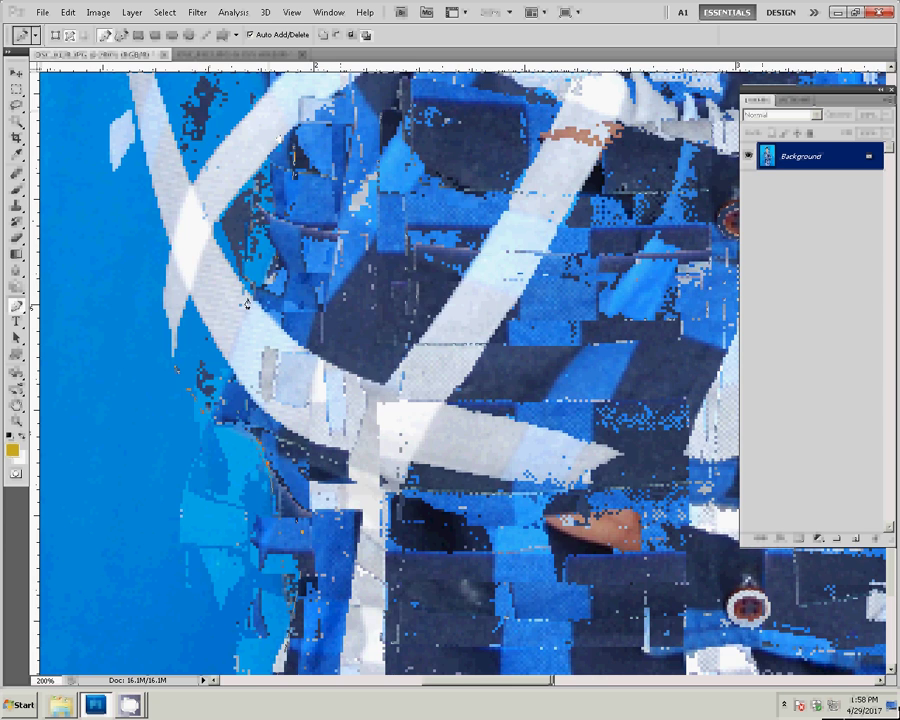
mouse_move(247, 303)
mouse_down()
mouse_move(259, 459)
mouse_move(192, 418)
mouse_up()
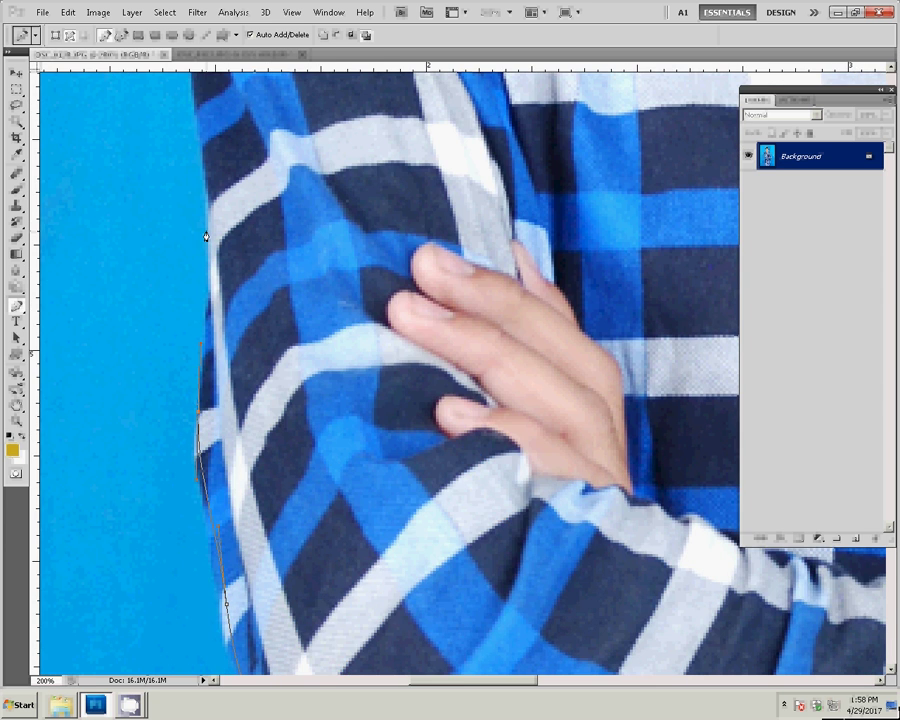
scroll(205, 236, up, 5)
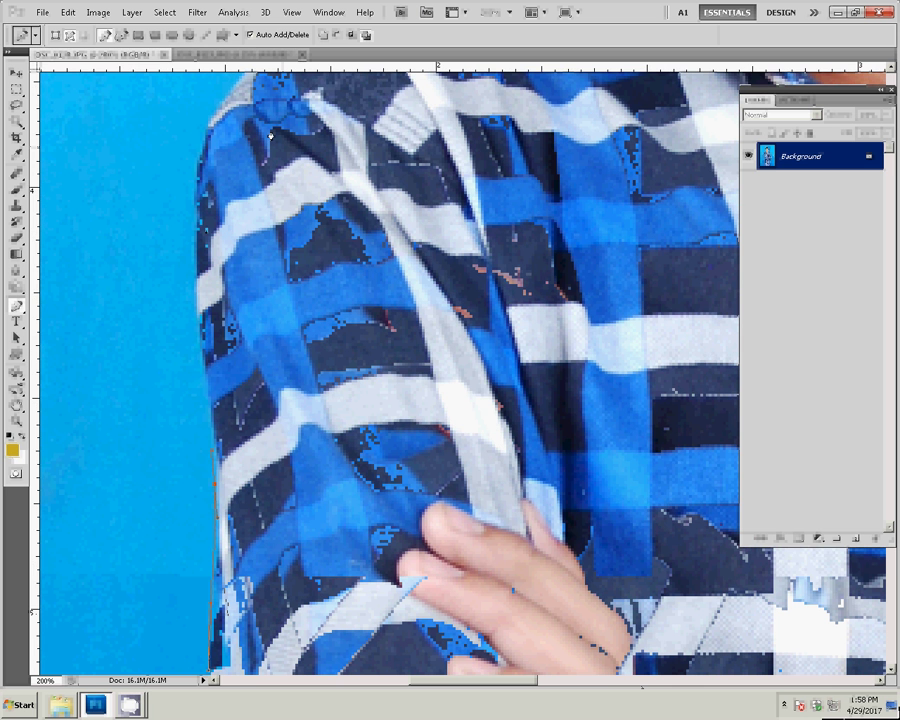
drag(192, 237, 192, 178)
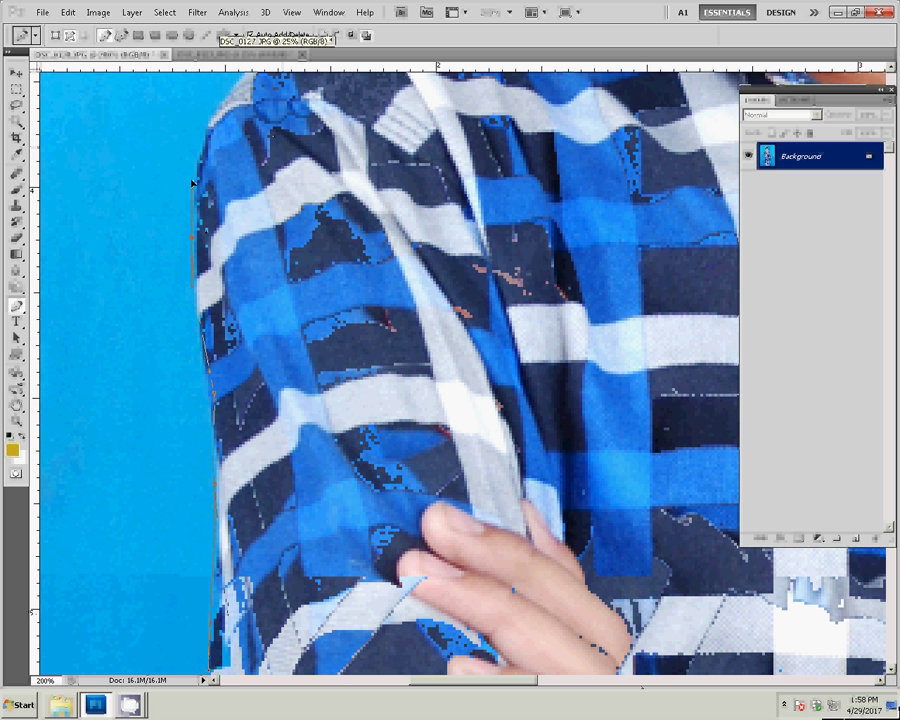
click(205, 202)
scroll(205, 202, up, 3)
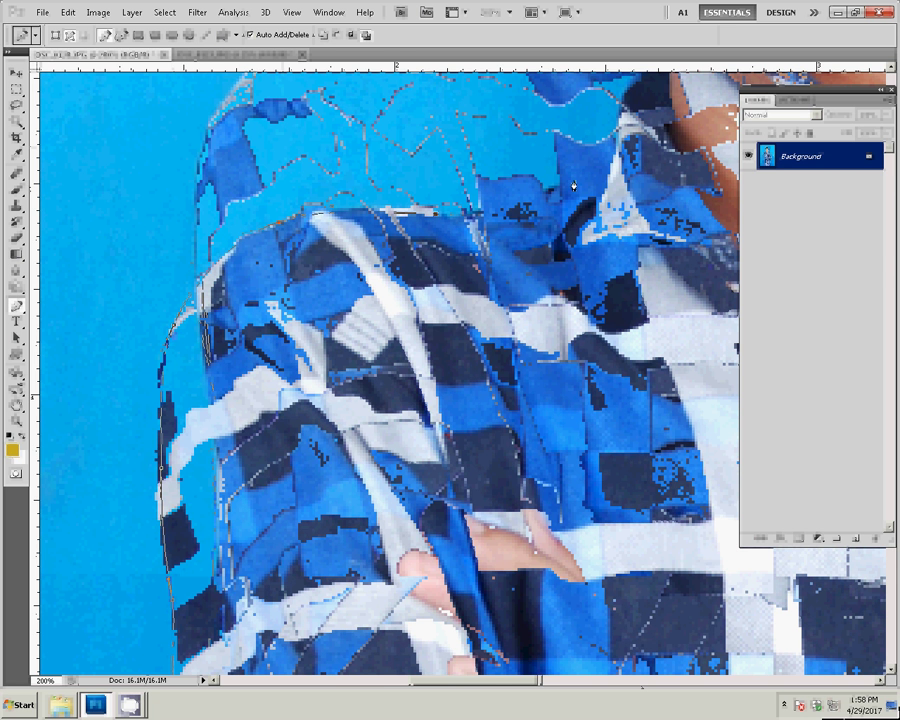
scroll(612, 170, up, 5)
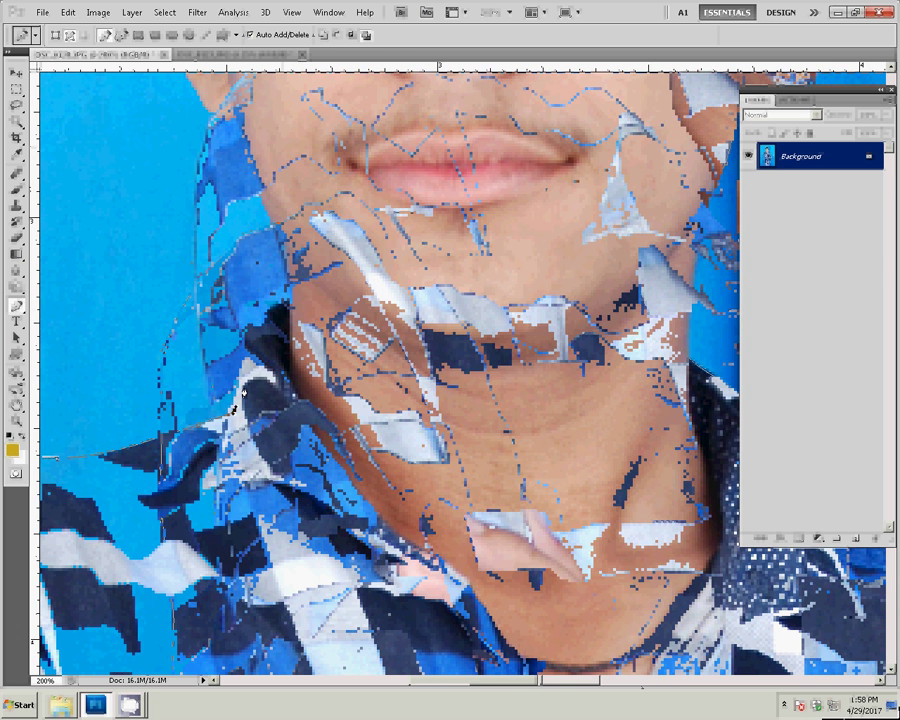
drag(288, 302, 300, 360)
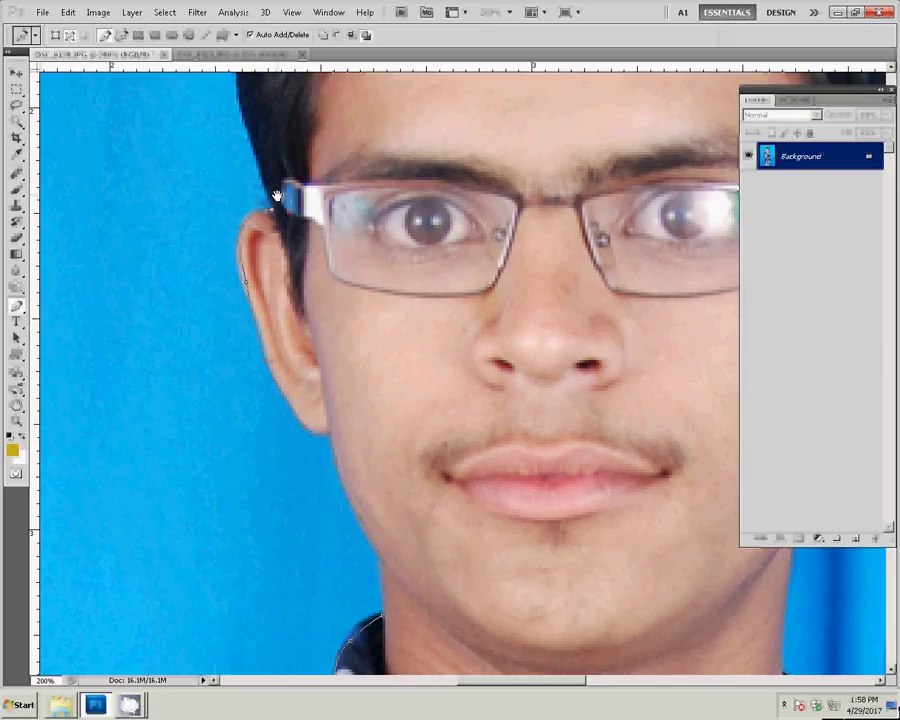
- Trace the pen path over the top of the hair and down its right side toward the ear
mouse_move(277, 195)
mouse_down()
mouse_move(167, 248)
mouse_move(126, 345)
mouse_up()
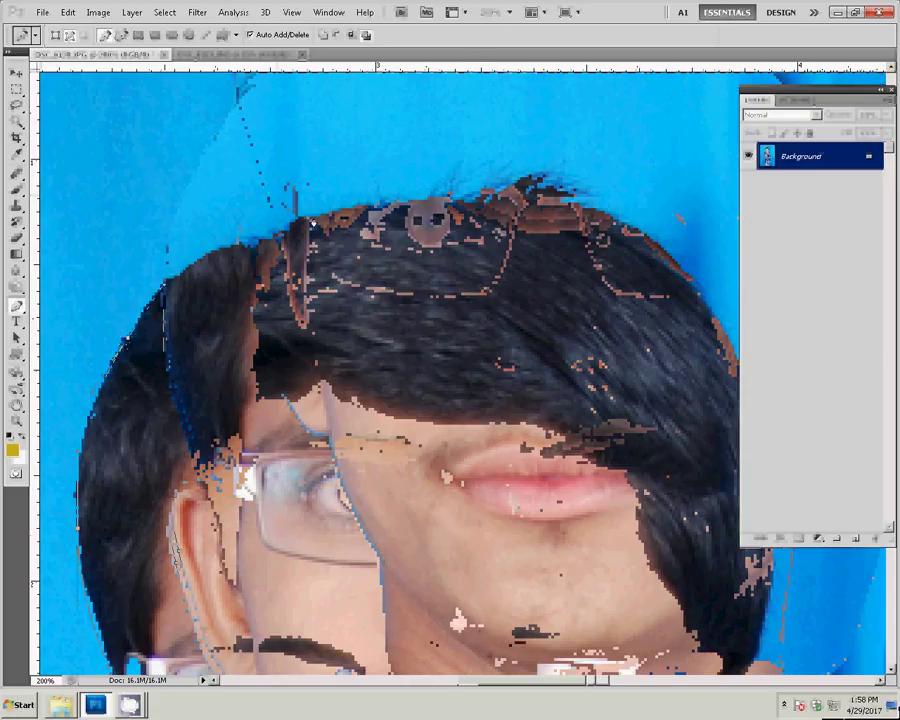
click(320, 218)
scroll(409, 205, right, 5)
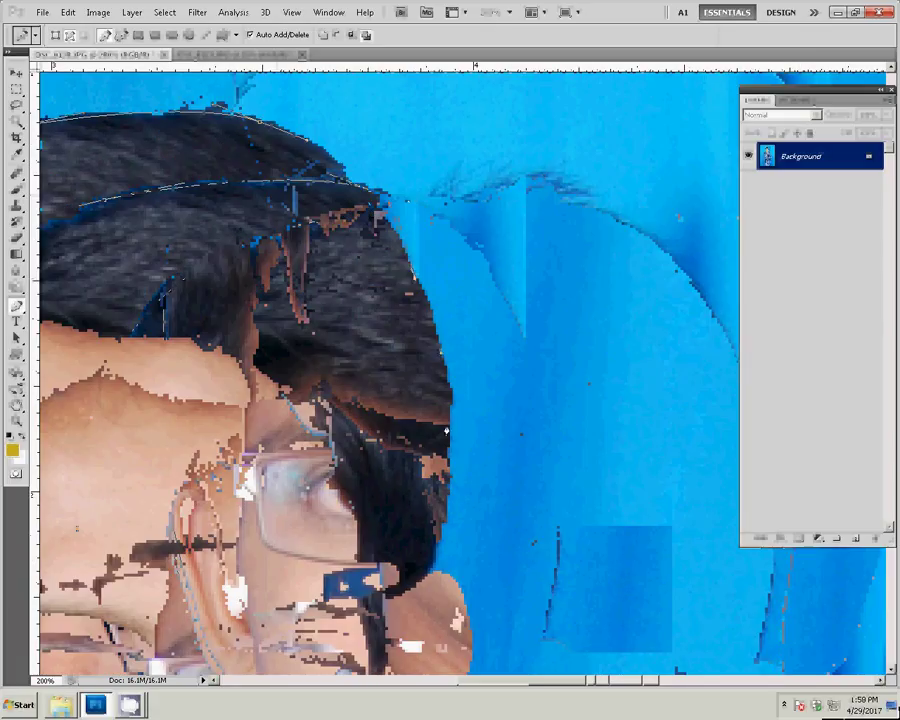
click(447, 434)
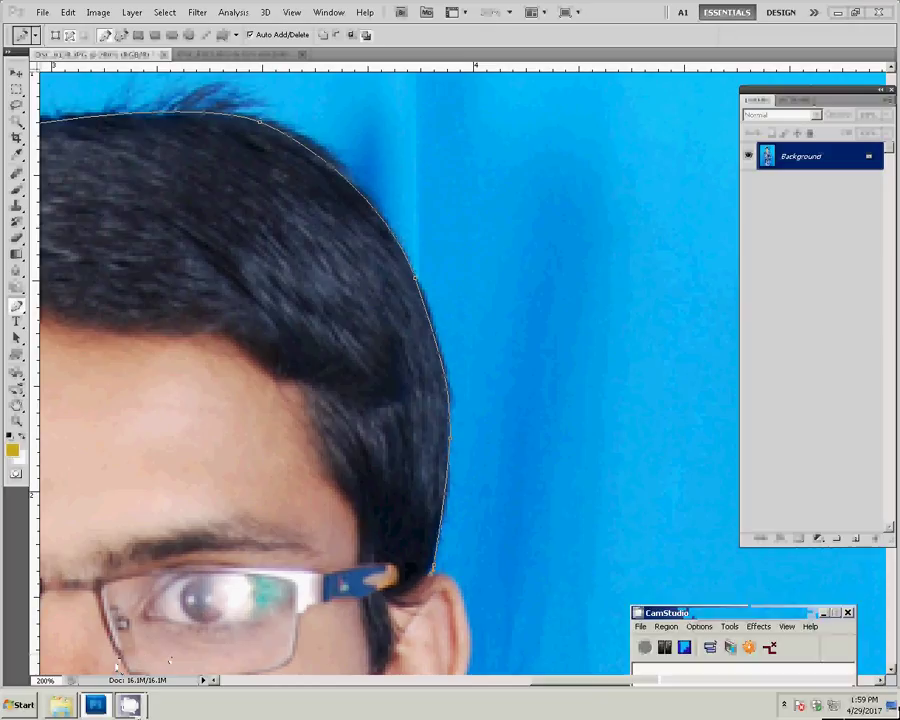
key(alt+Tab)
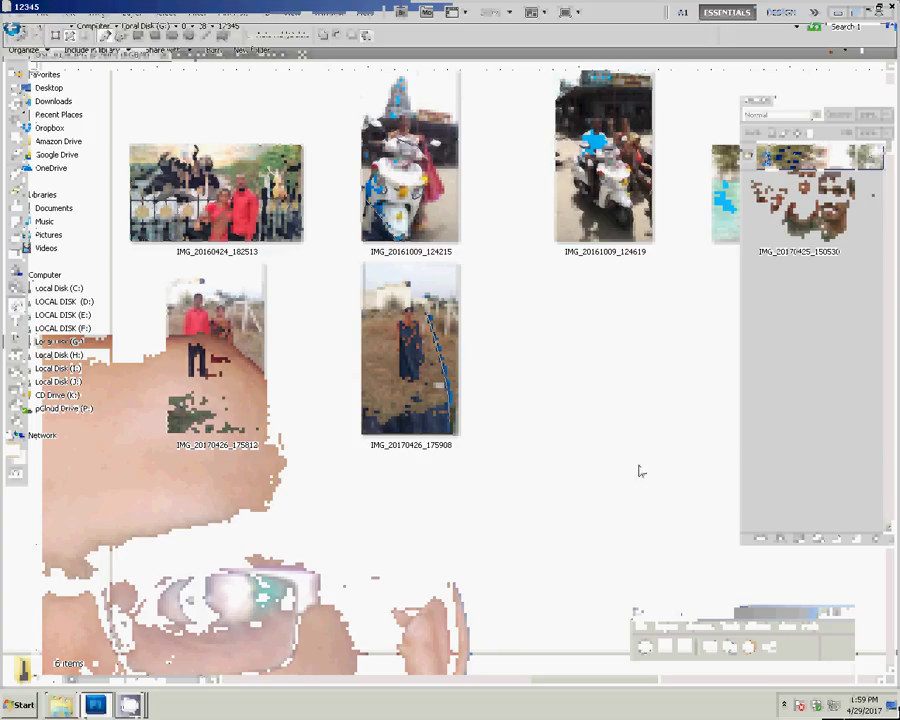
- Select IMG_20170425_150530 in the 12345 folder, then minimize the folder to return to Photoshop
click(790, 200)
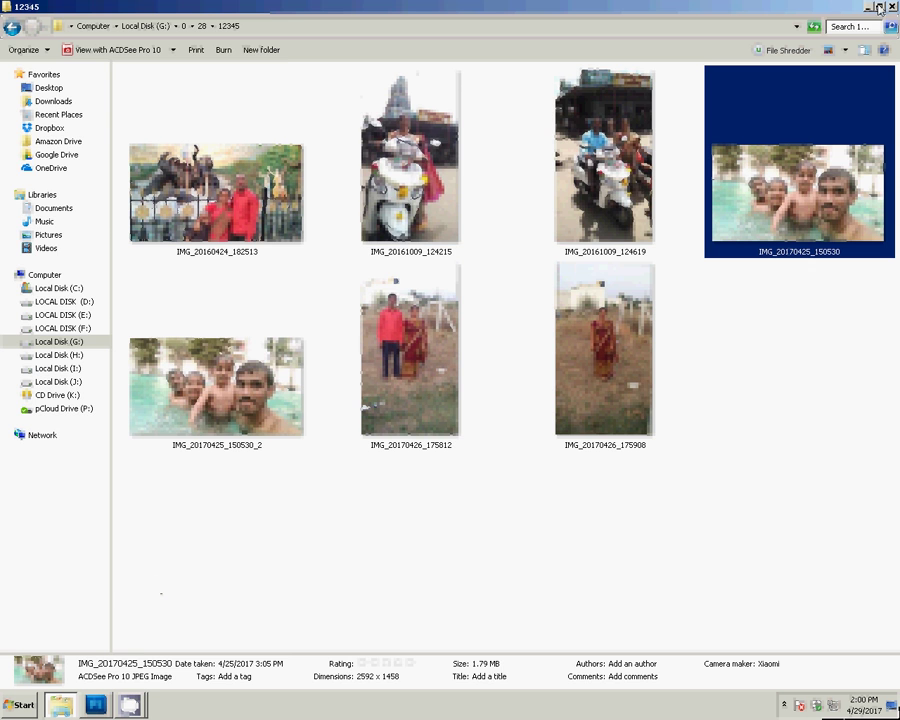
click(878, 8)
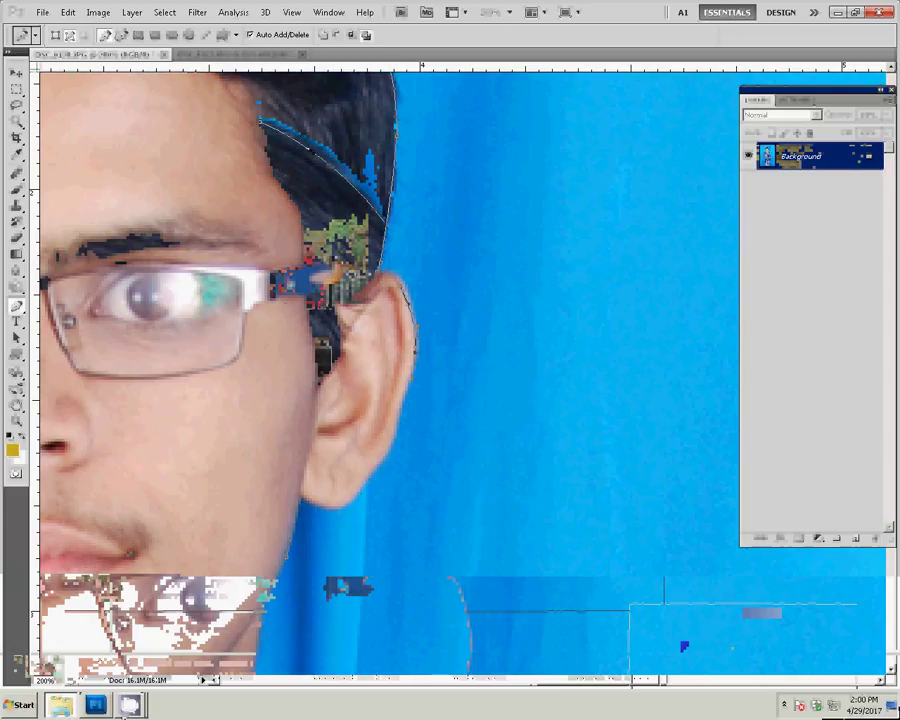
- Add a final anchor at the ear and convert the path into a selection
click(128, 655)
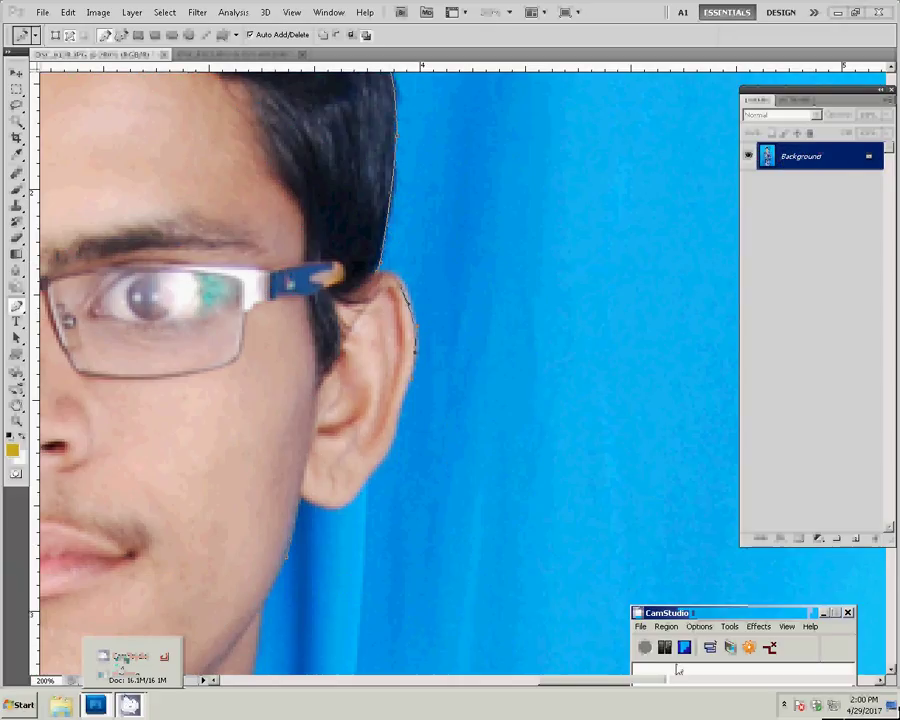
click(392, 438)
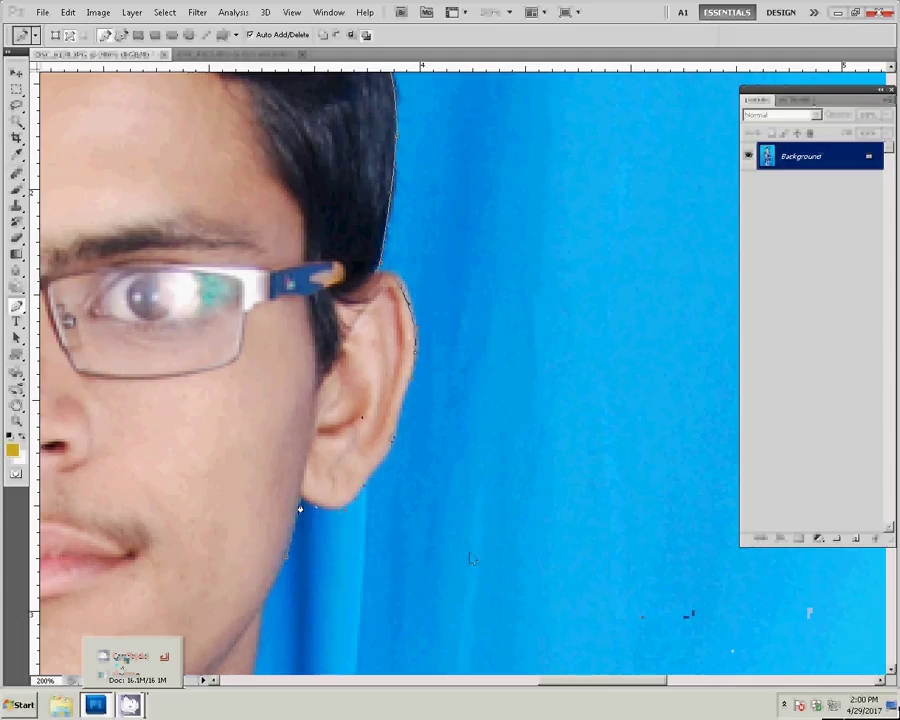
right_click(330, 374)
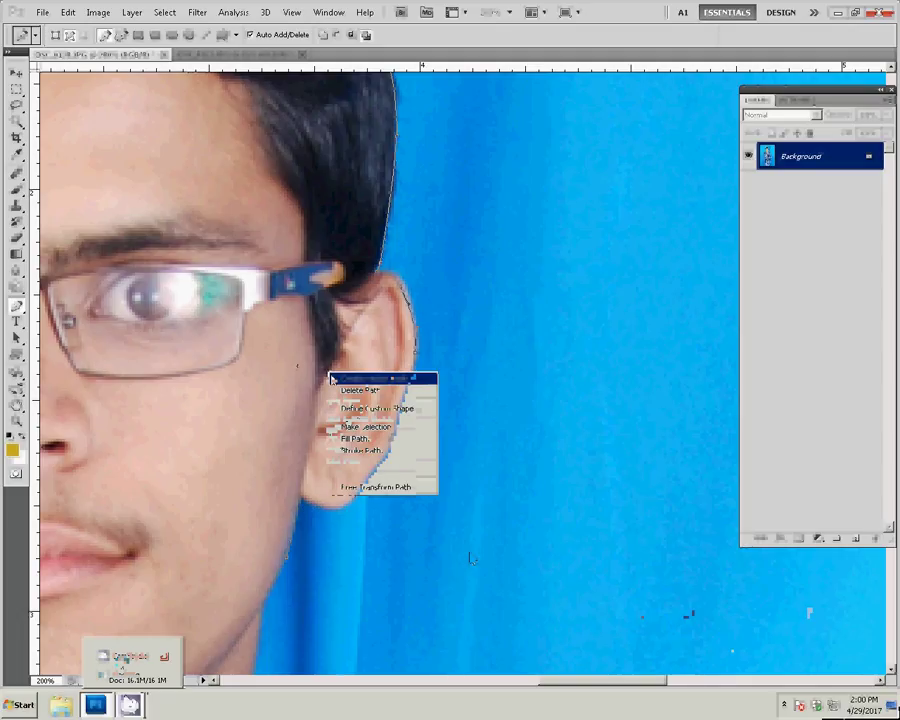
click(358, 427)
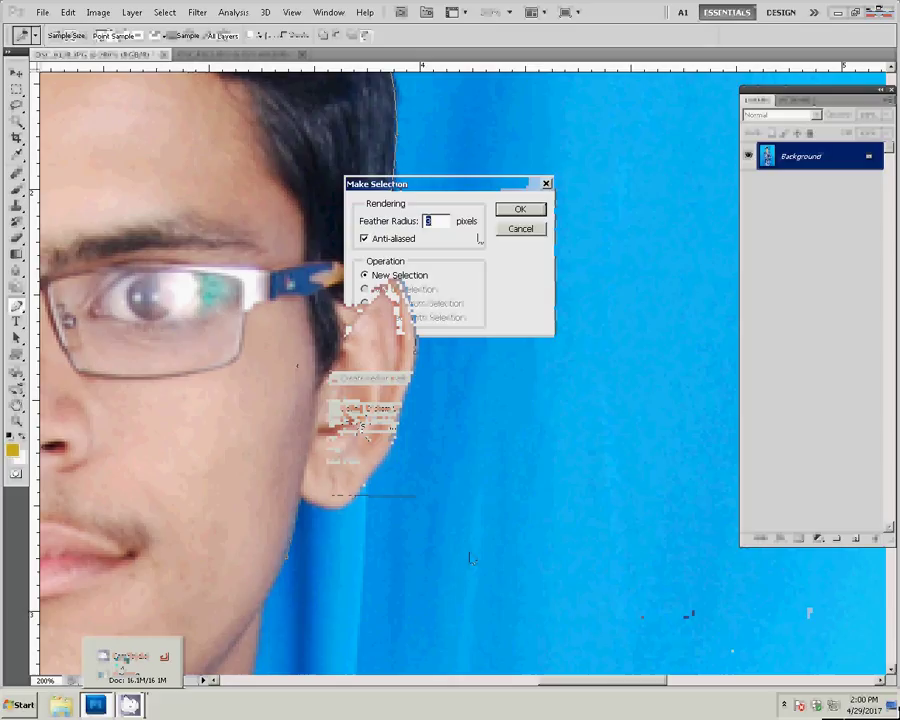
click(521, 209)
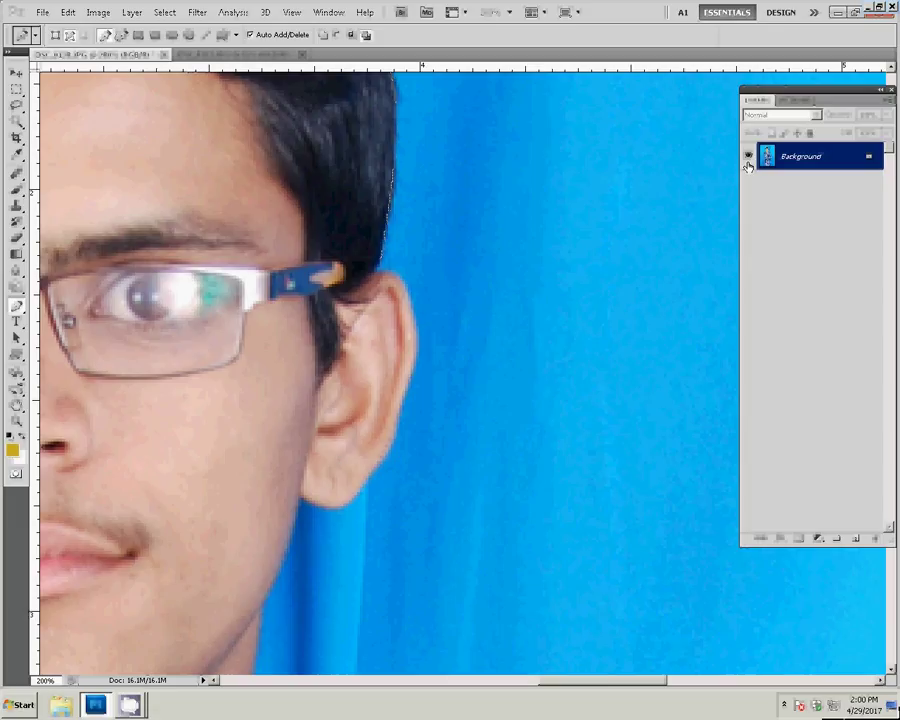
- Copy the selected person onto Layer 1 and fit the whole photo on screen at 16.67%
key(ctrl+j)
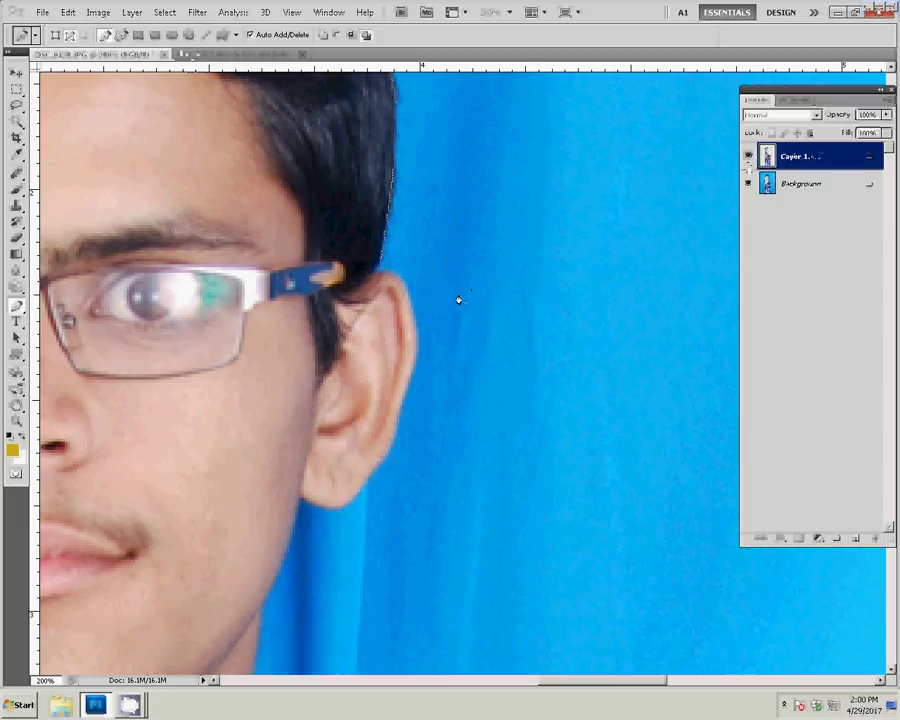
key(z)
right_click(461, 289)
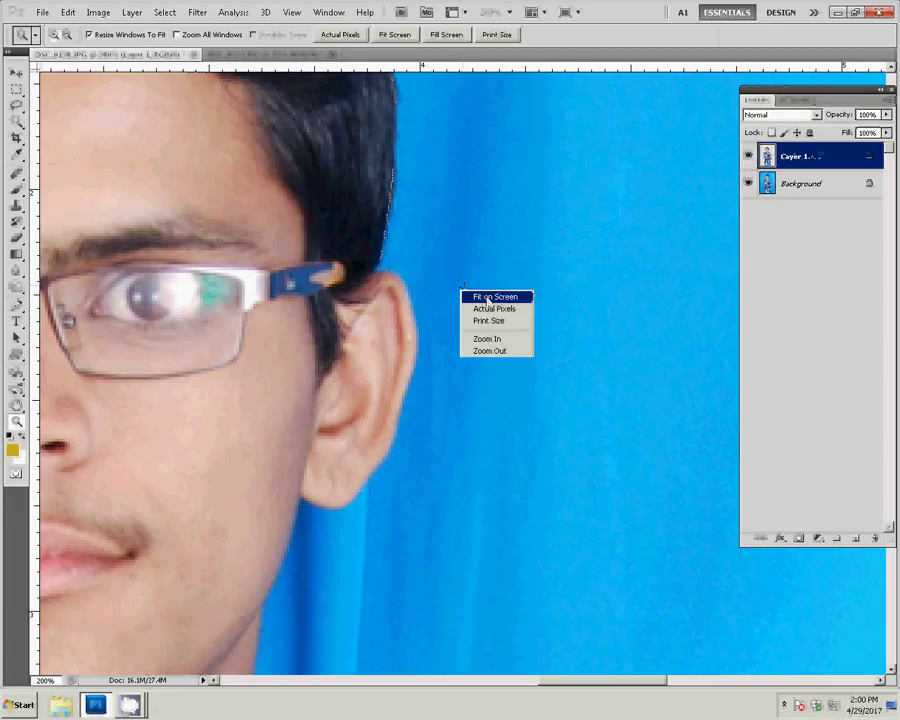
click(486, 298)
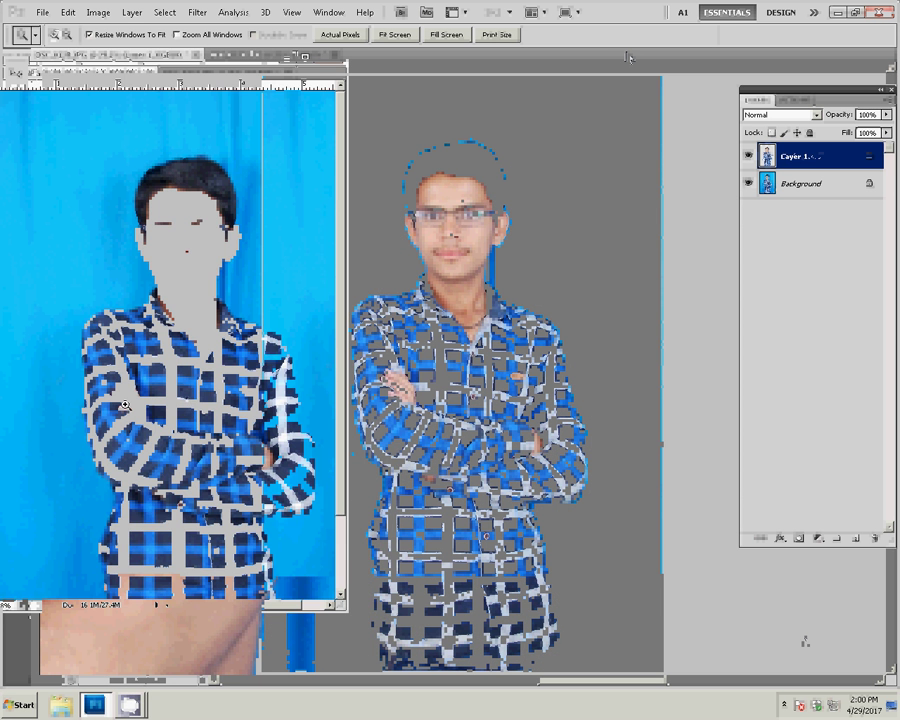
click(125, 405)
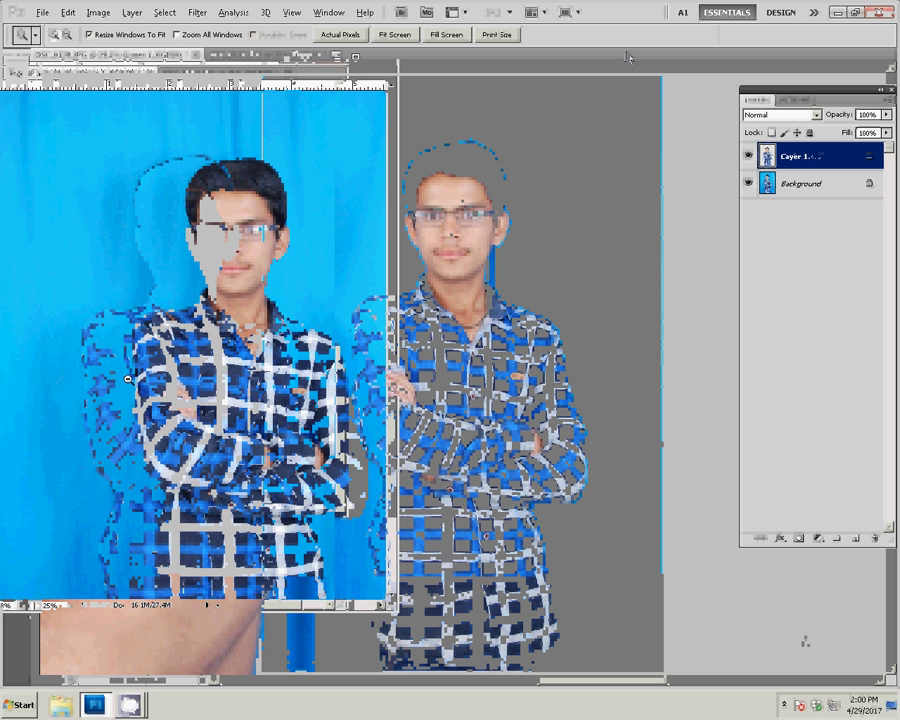
alt+click(128, 379)
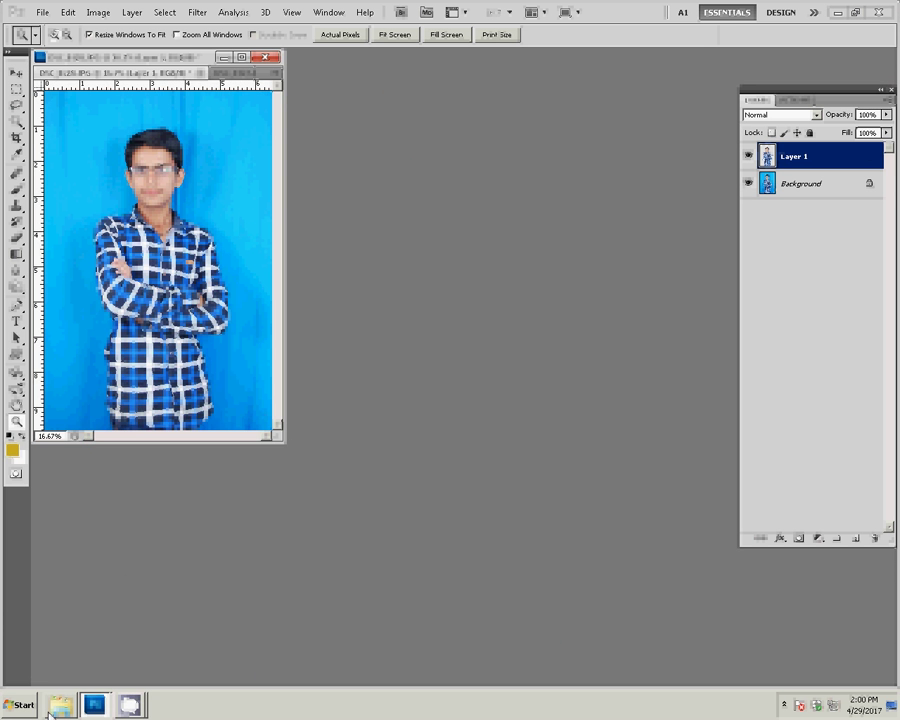
click(25, 705)
- Browse drives G:, H: and J: and open the 'scenery images' folder
click(206, 478)
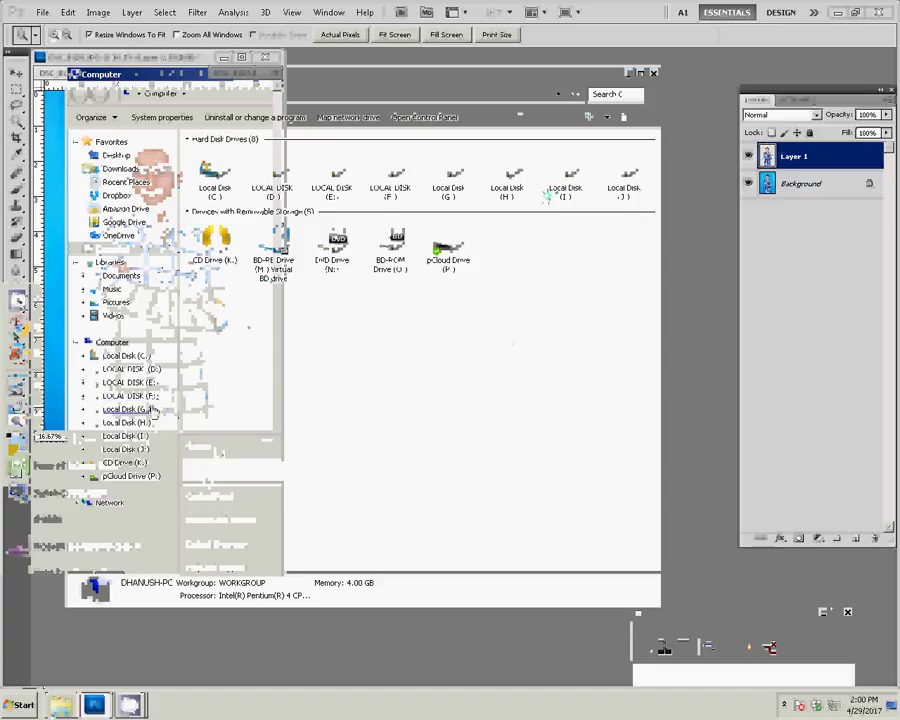
mouse_move(125, 415)
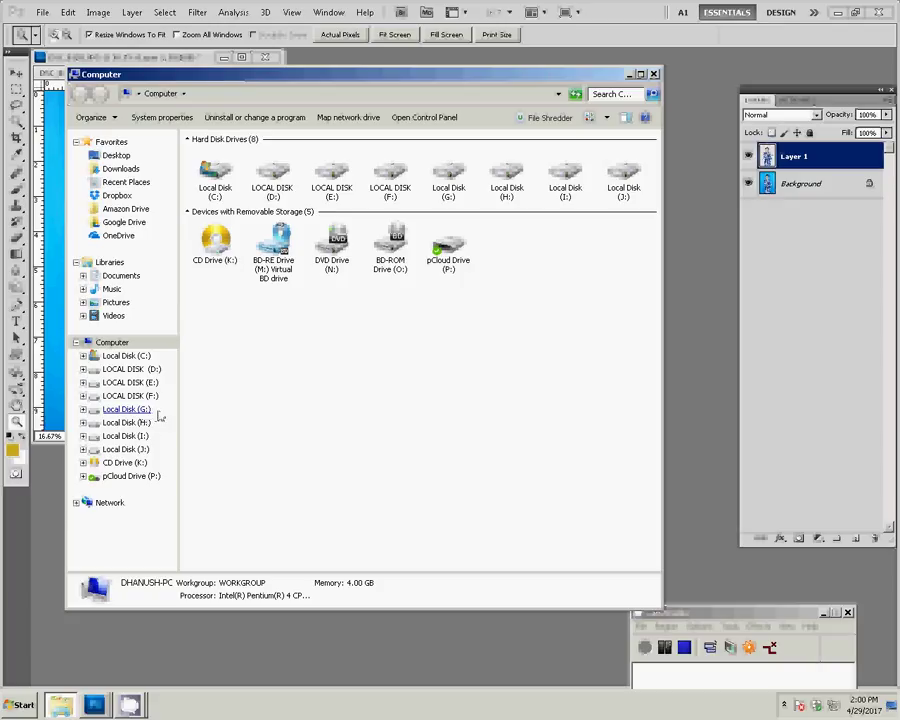
click(147, 412)
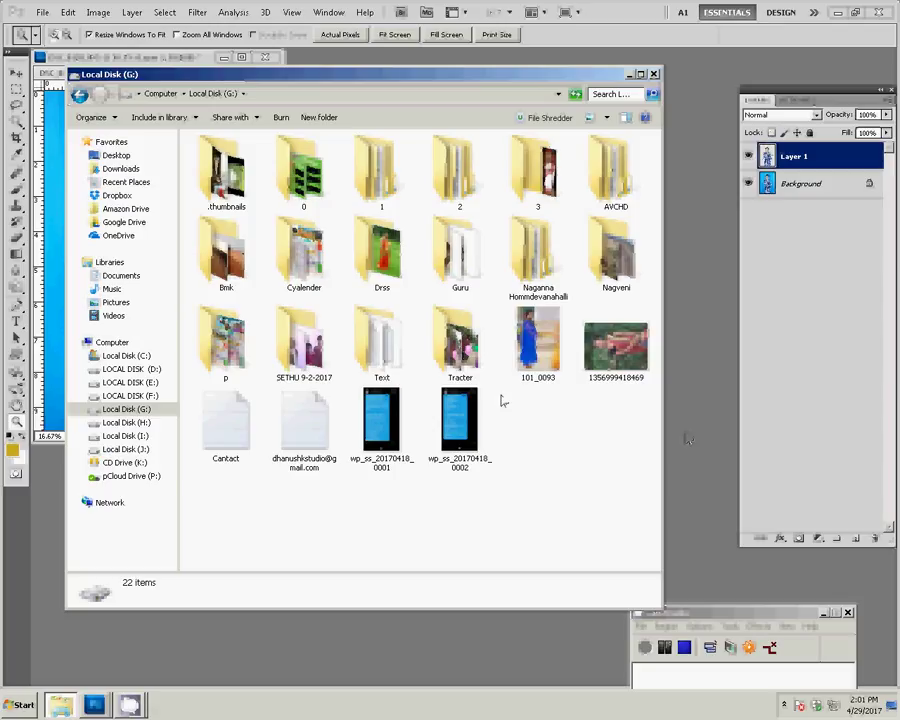
click(140, 423)
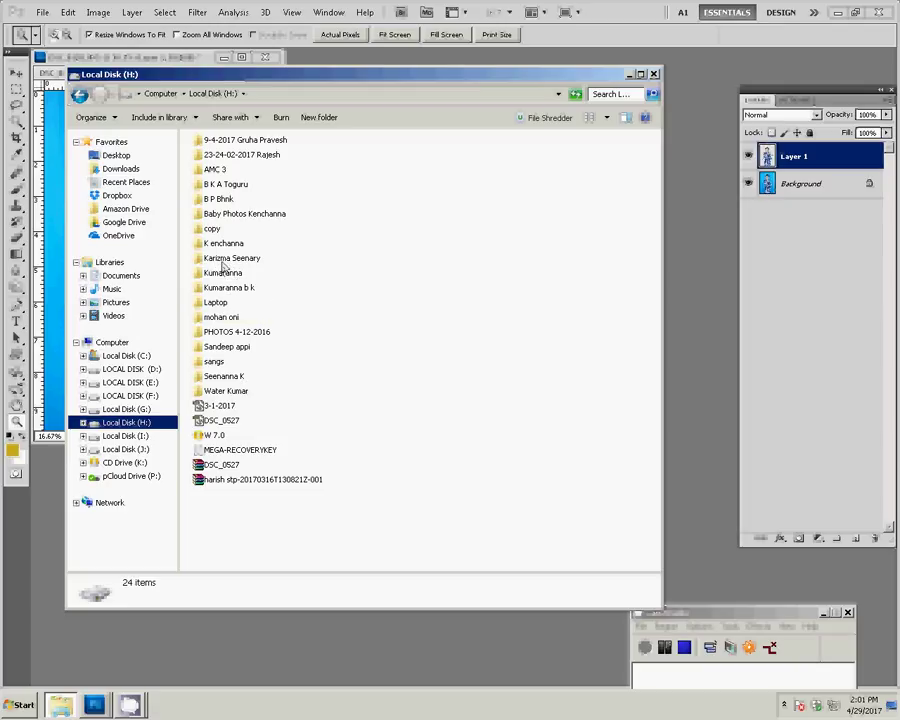
click(430, 340)
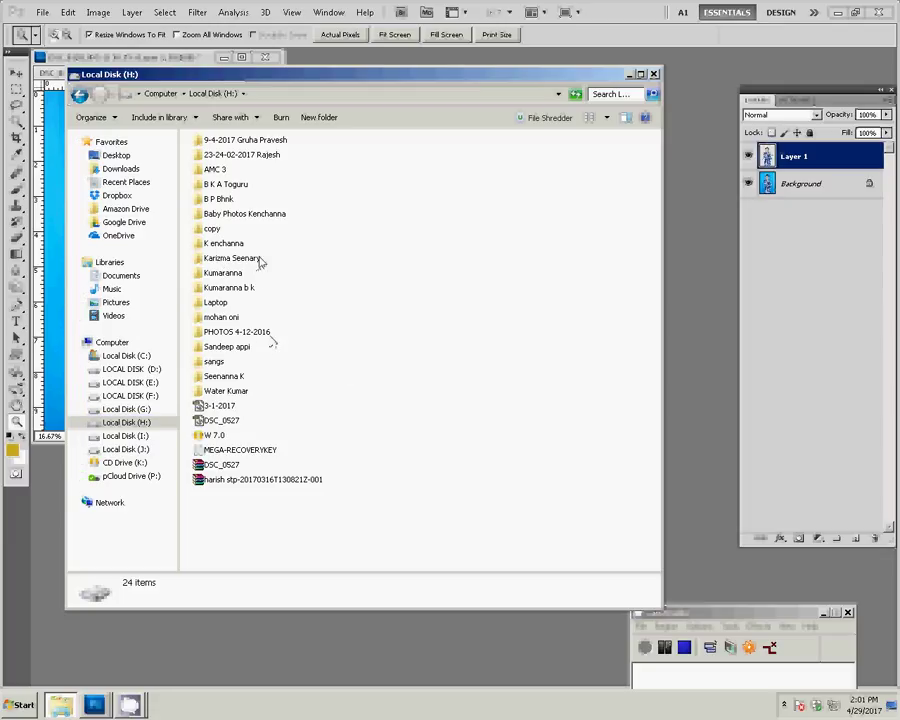
mouse_move(125, 449)
click(140, 450)
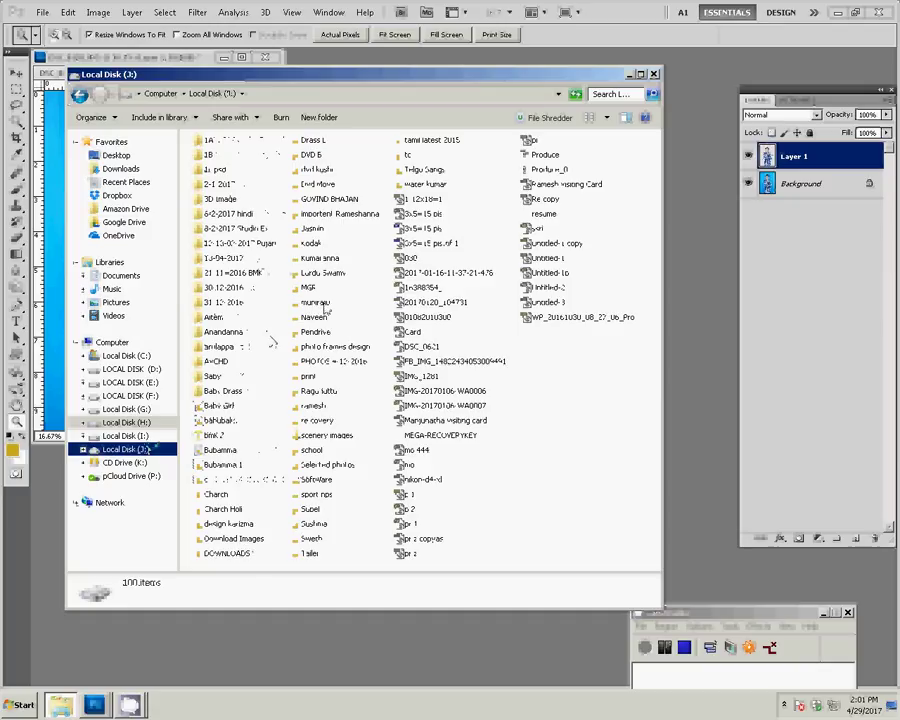
click(331, 440)
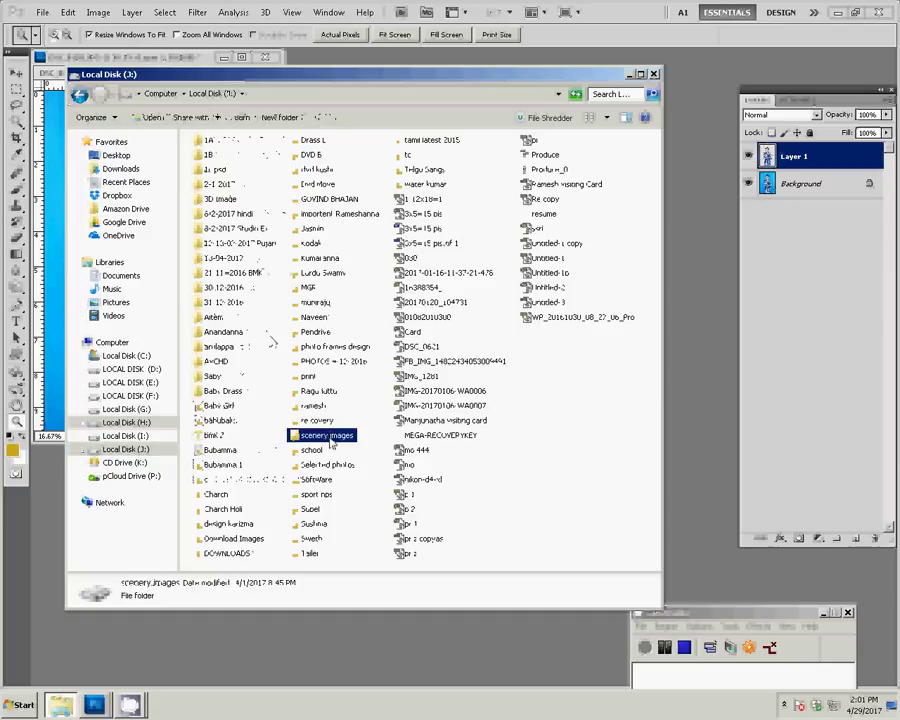
double_click(331, 440)
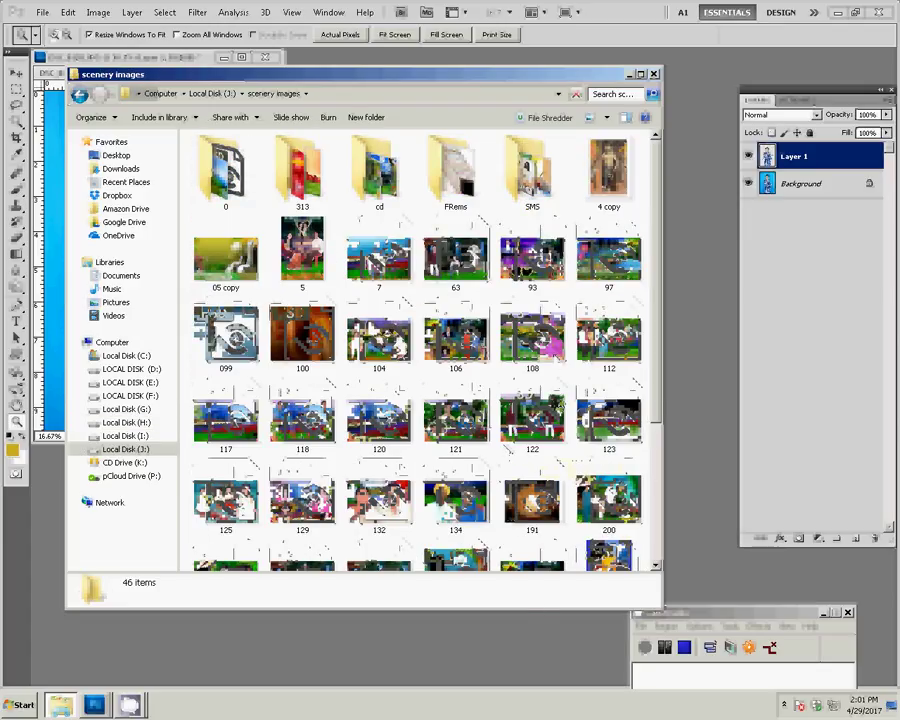
- Select the 9991 and 97 scene files and drag them into Photoshop
drag(657, 326, 658, 449)
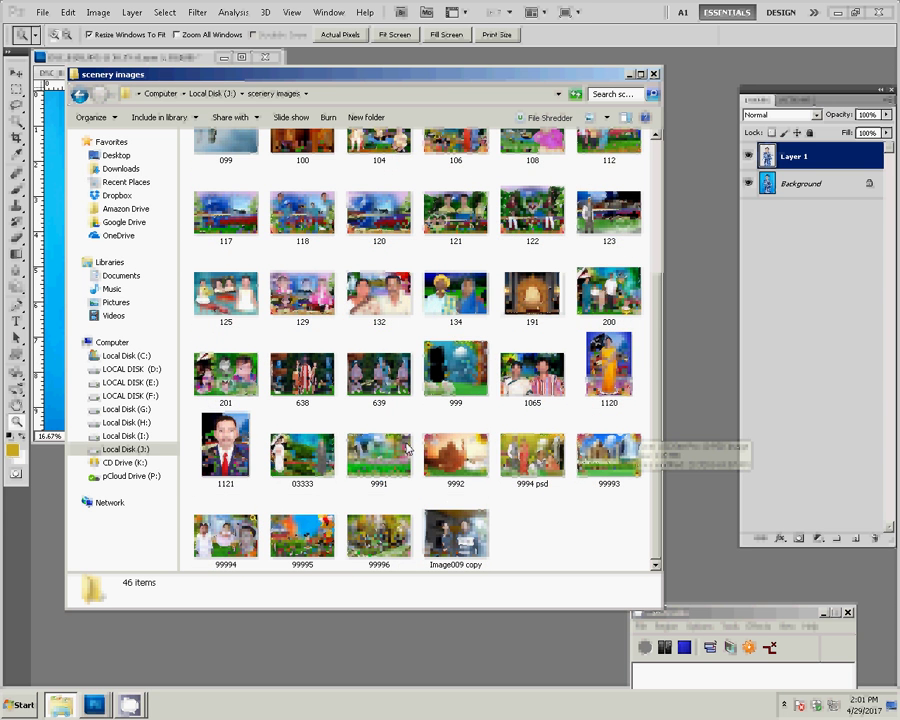
click(377, 467)
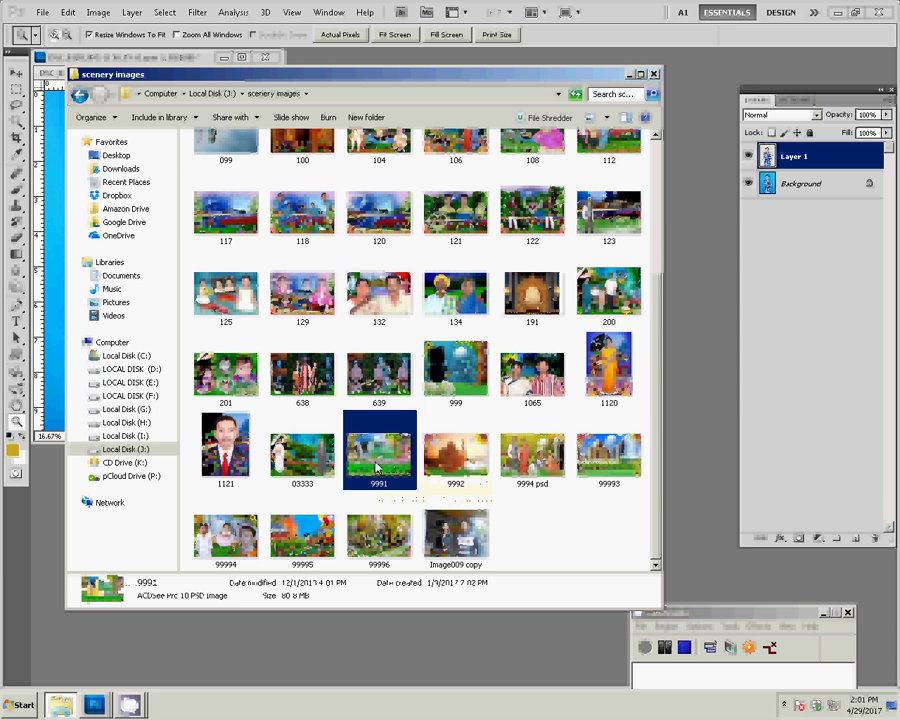
scroll(420, 350, up, 1)
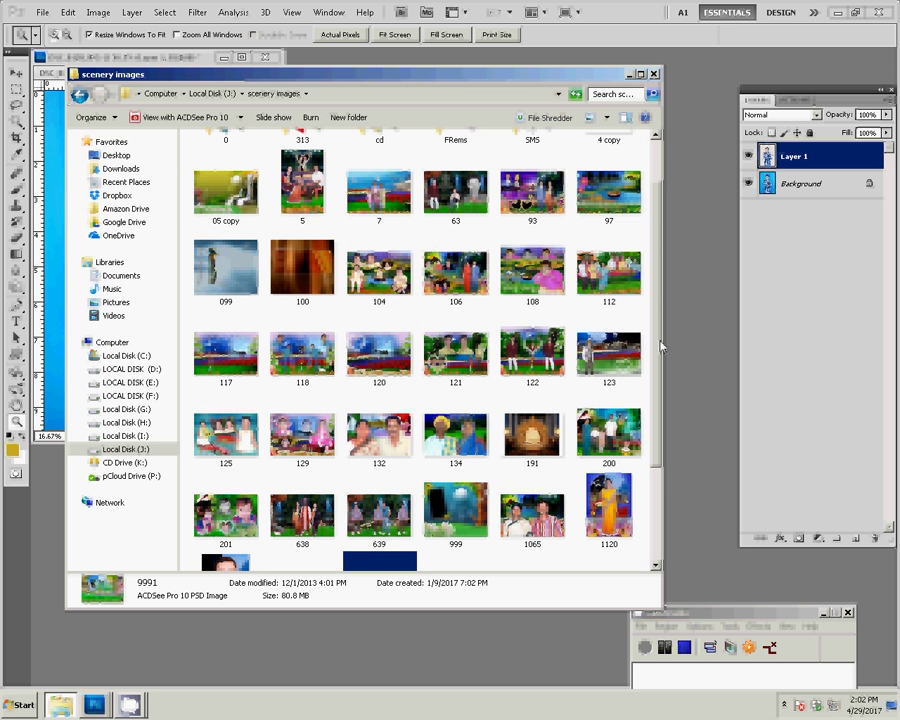
ctrl+click(609, 187)
drag(661, 348, 697, 425)
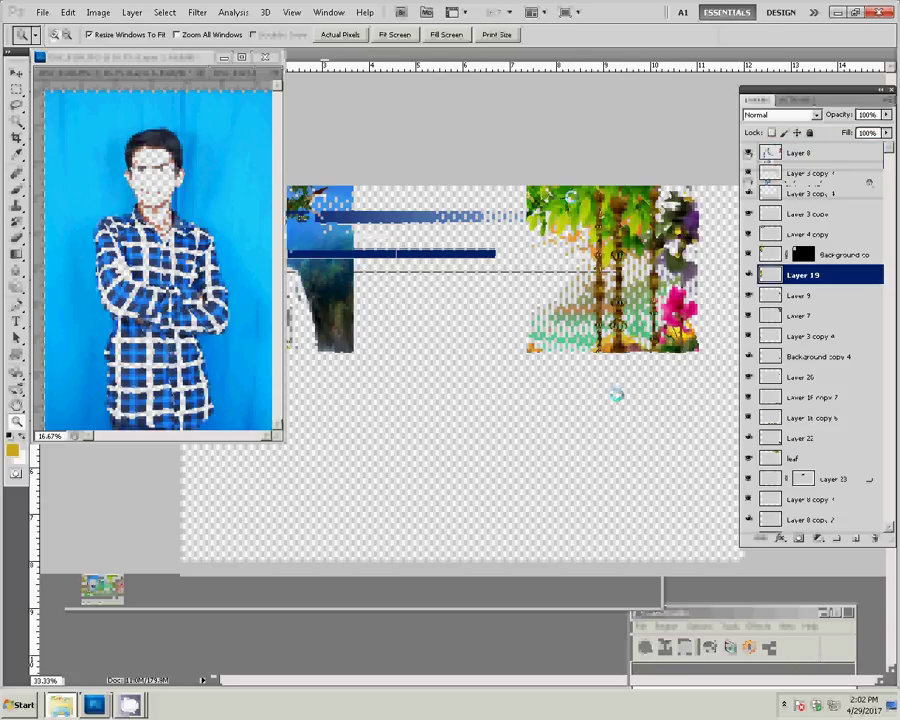
- Paste the man's cut-out into the palm-tree scene, moved left and scaled to about 51%
key(v)
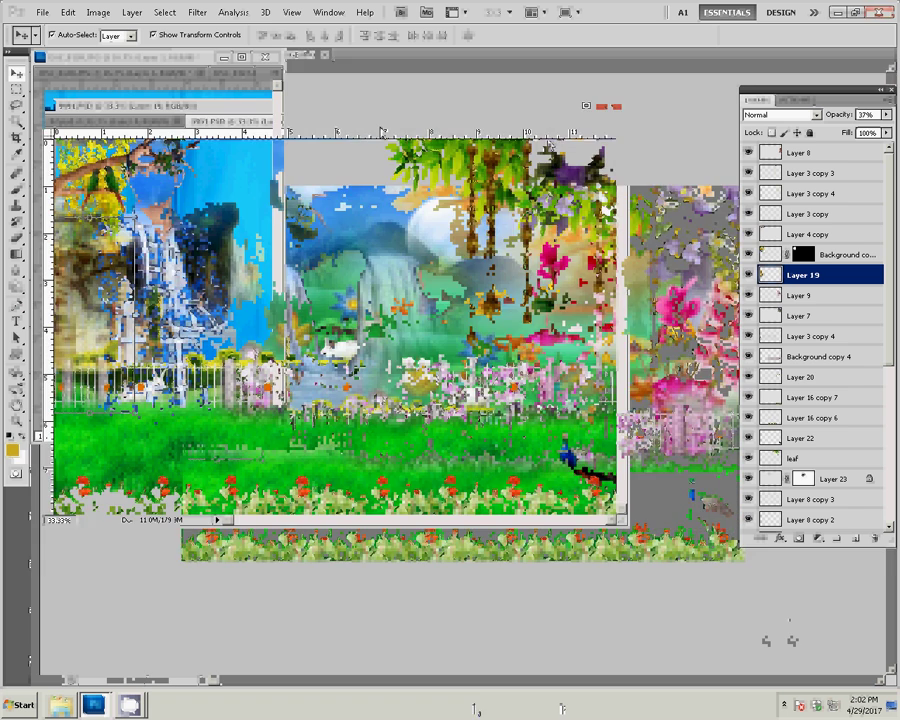
mouse_move(296, 131)
mouse_down()
mouse_move(400, 236)
mouse_move(400, 224)
mouse_up()
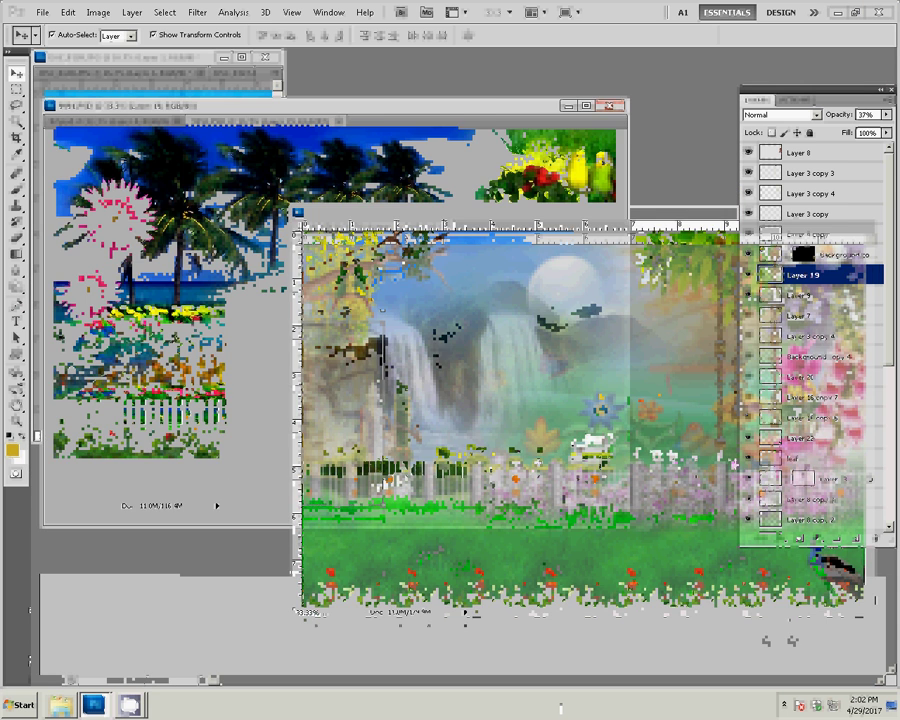
click(145, 195)
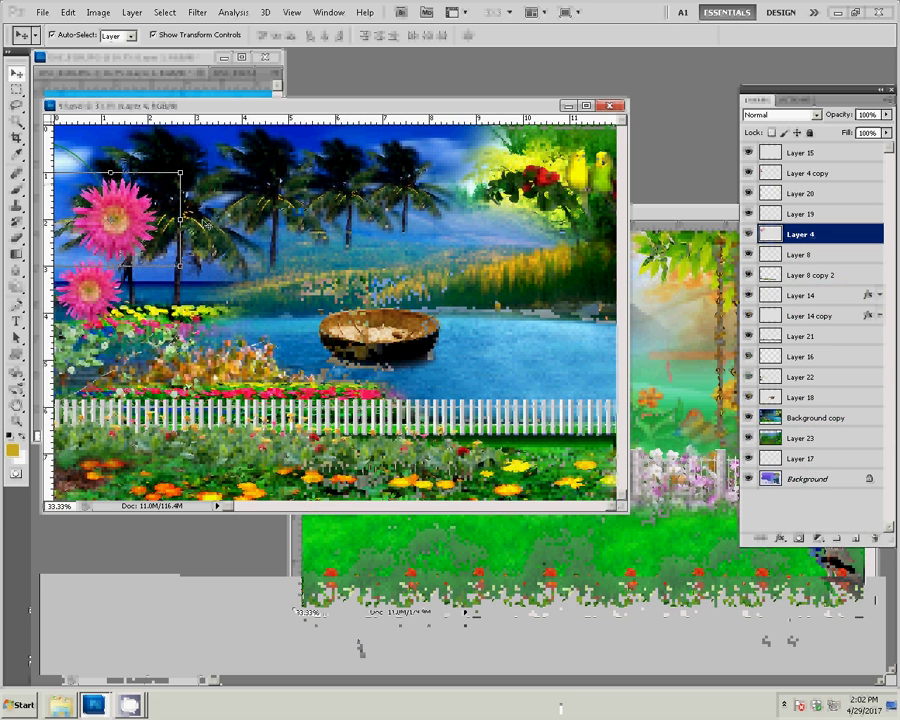
key(ctrl+v)
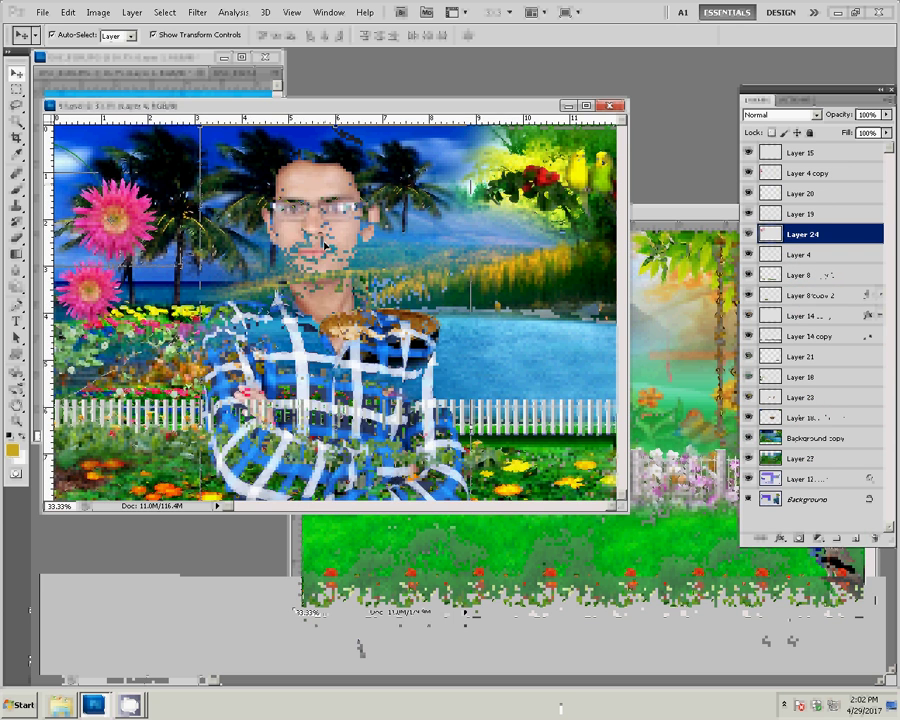
drag(325, 245, 178, 268)
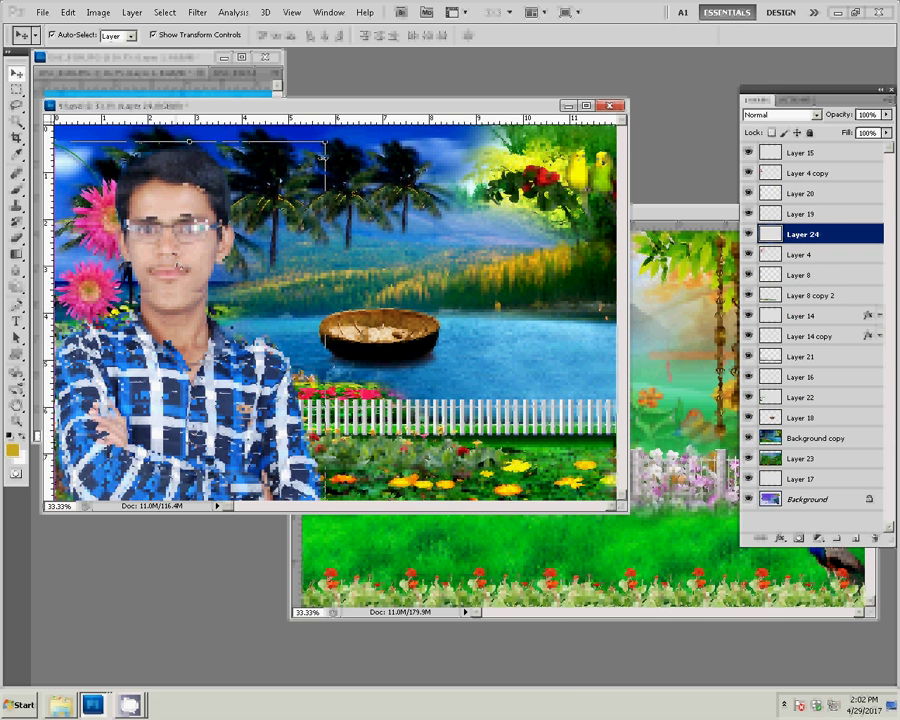
key(ctrl+t)
drag(298, 225, 122, 300)
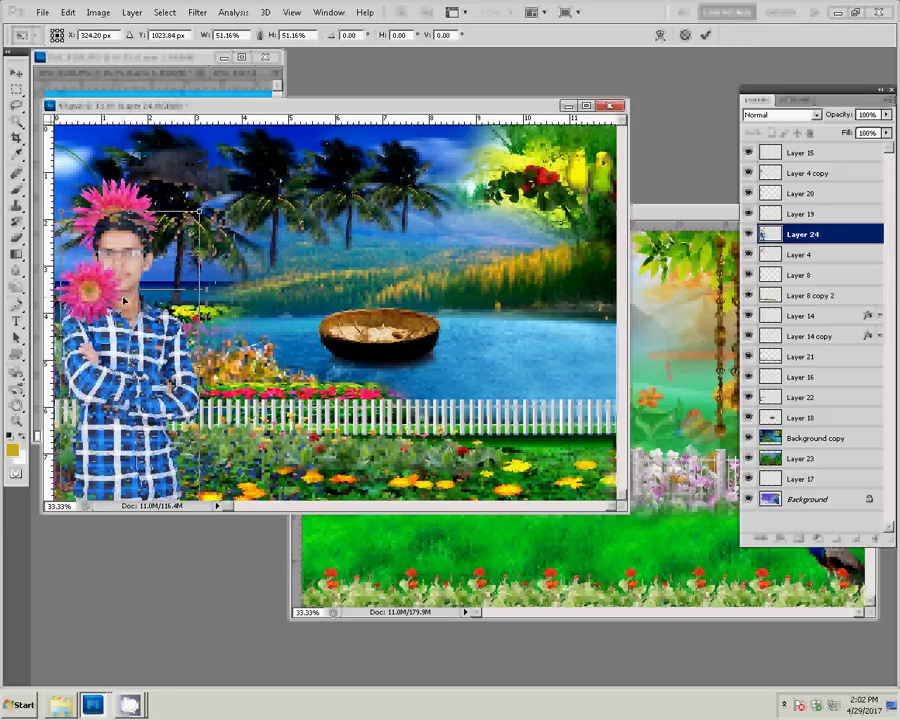
- Commit the man's resize and move the Layer 4 copy and Layer 4 flowers into the upper-left sky
click(707, 36)
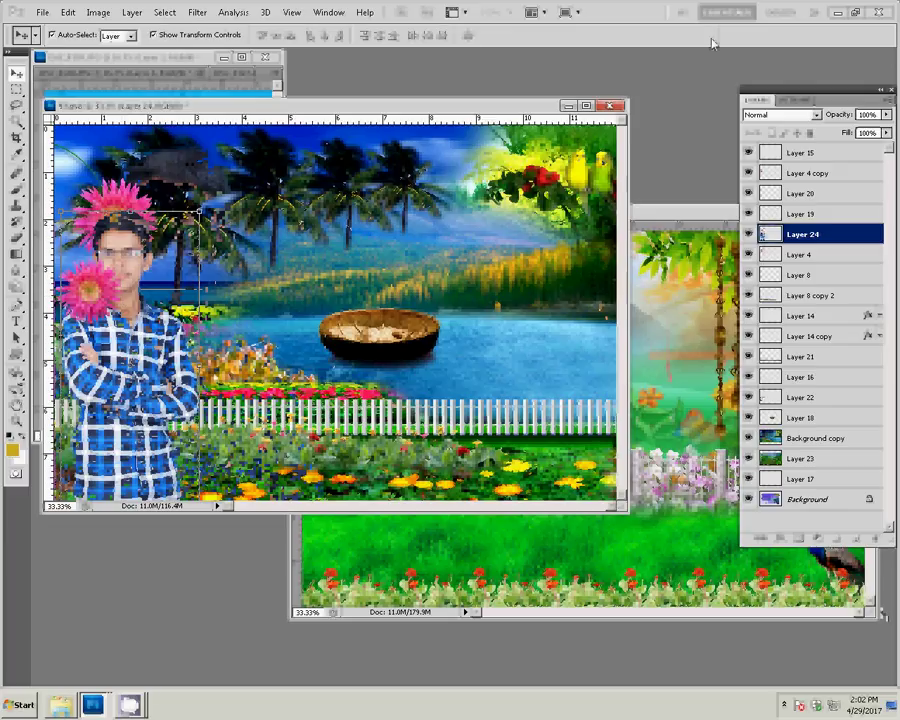
click(292, 261)
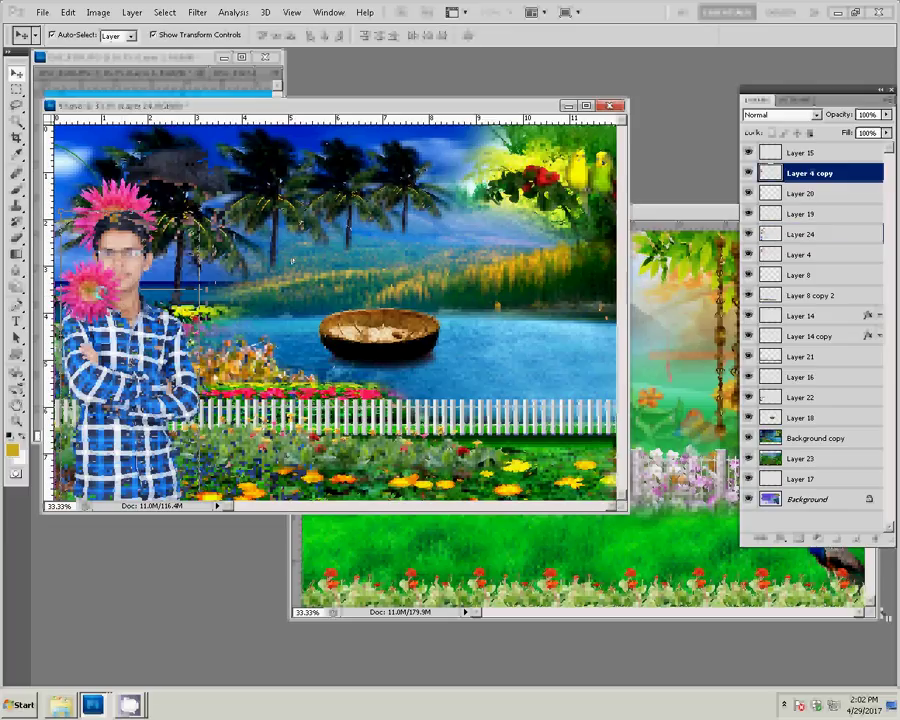
mouse_move(90, 288)
mouse_down()
mouse_move(178, 160)
mouse_move(196, 166)
mouse_up()
click(180, 218)
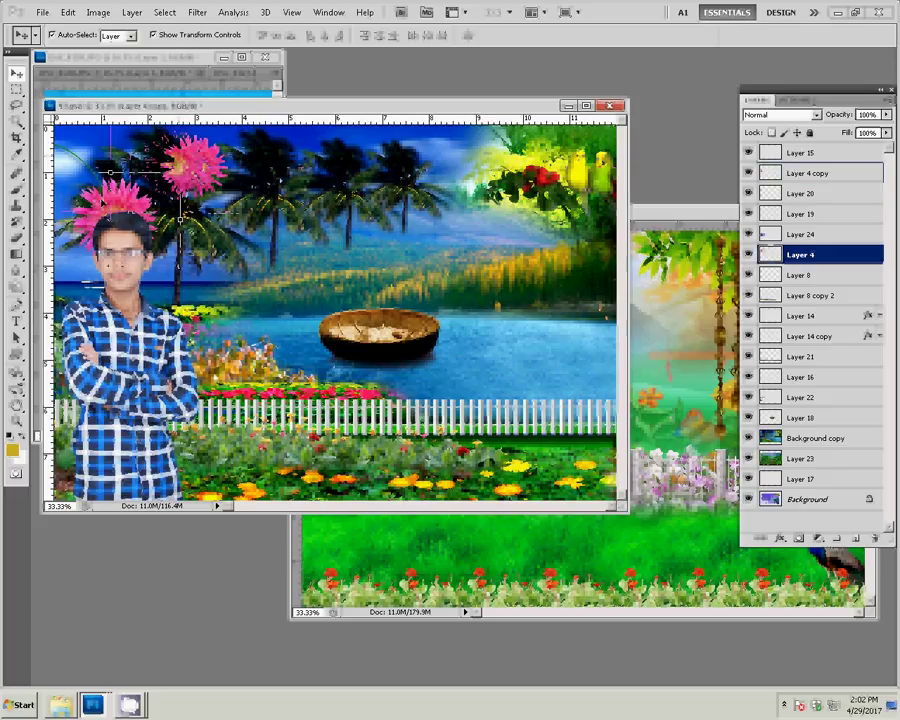
drag(180, 218, 152, 192)
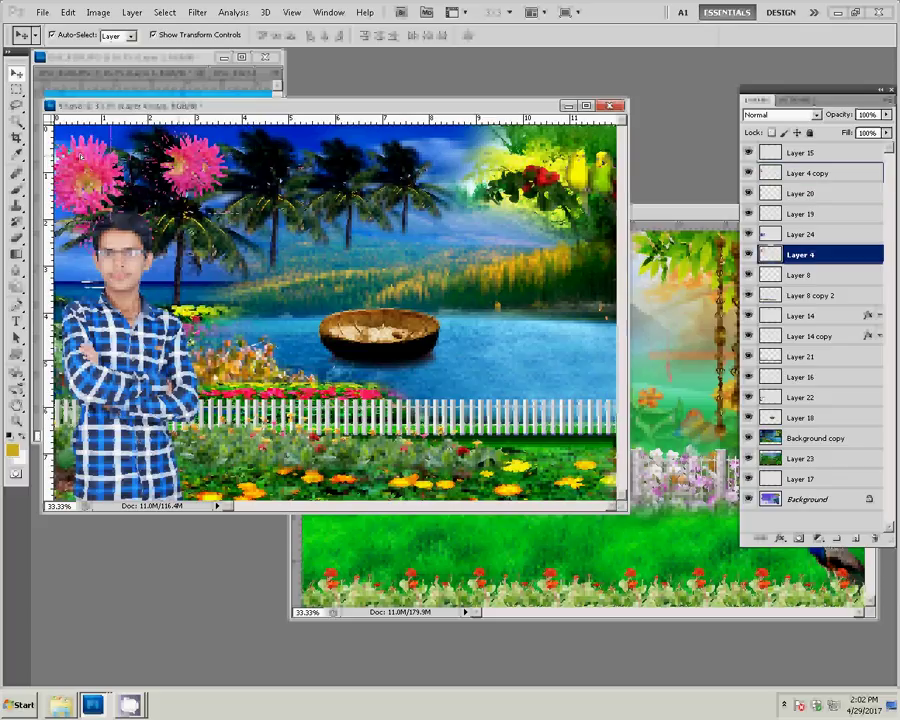
click(125, 330)
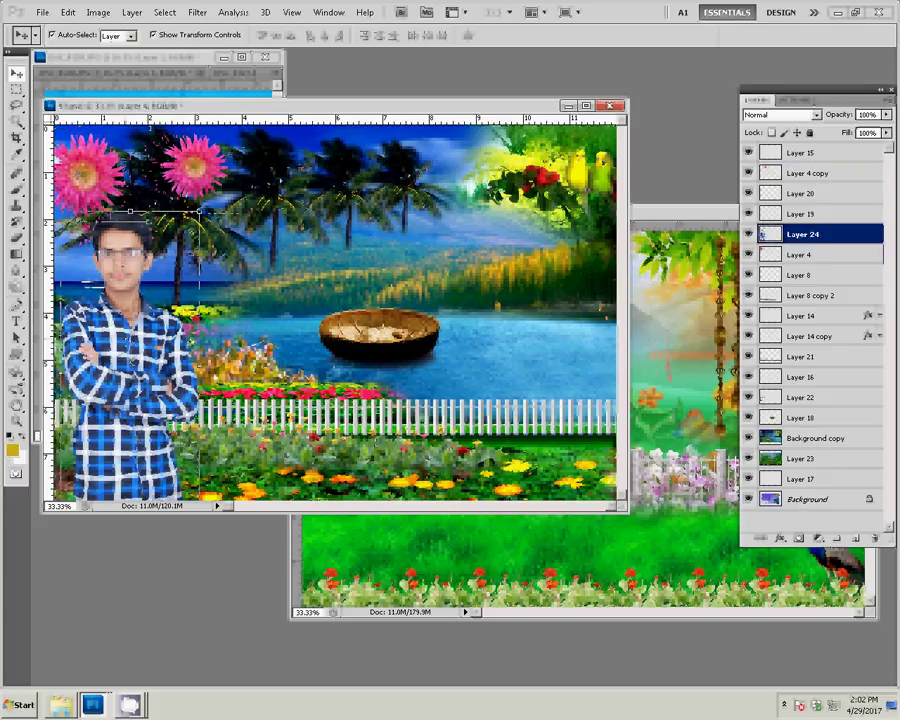
- Move the waterfall document window aside and bring the palm-tree scene back forward
key(ctrl+Tab)
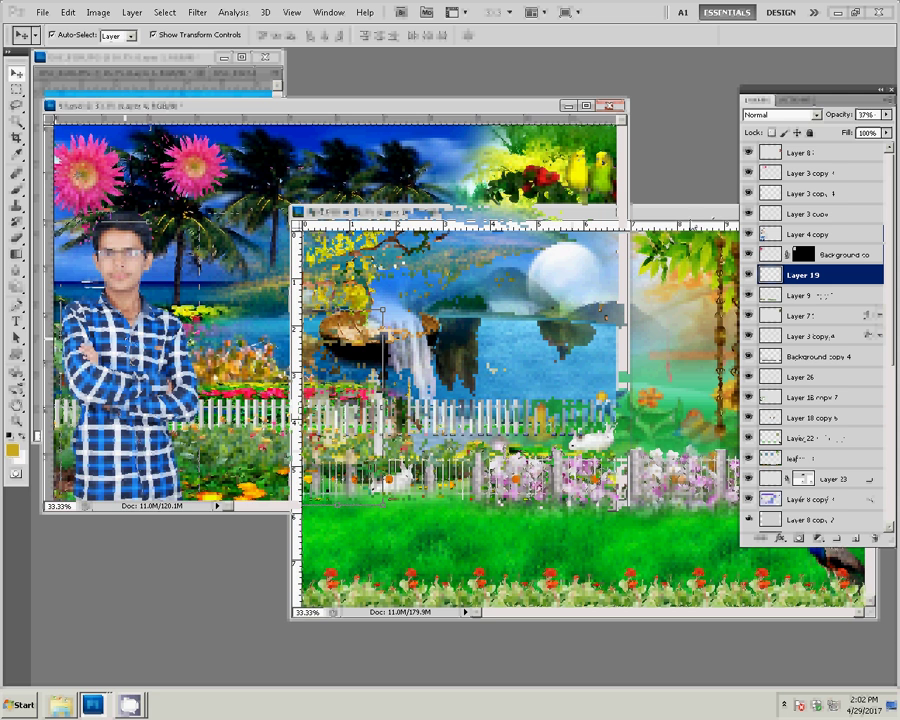
drag(500, 212, 215, 249)
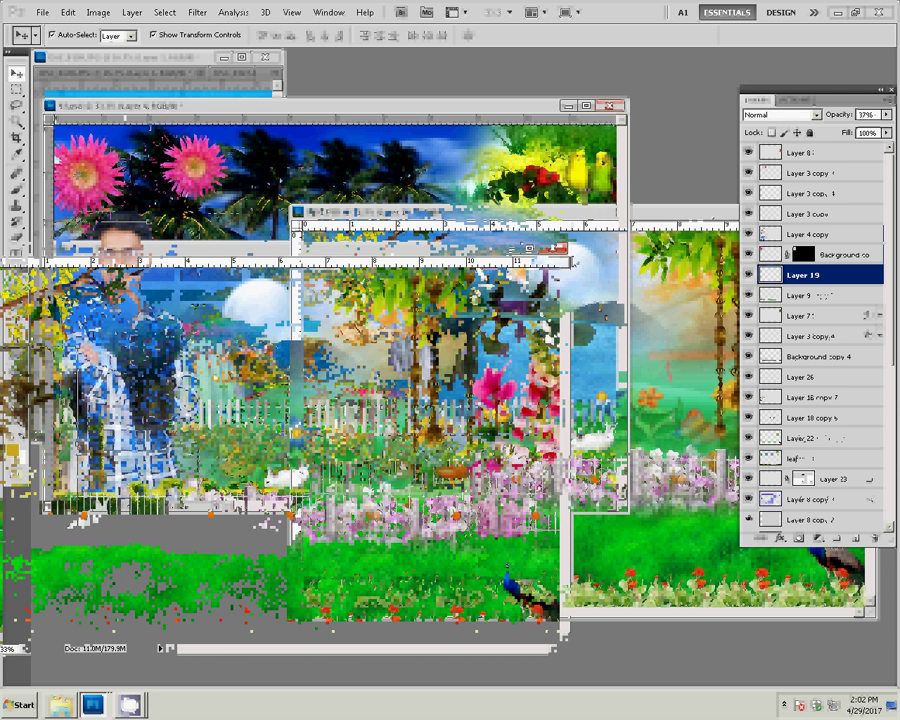
key(ctrl+Tab)
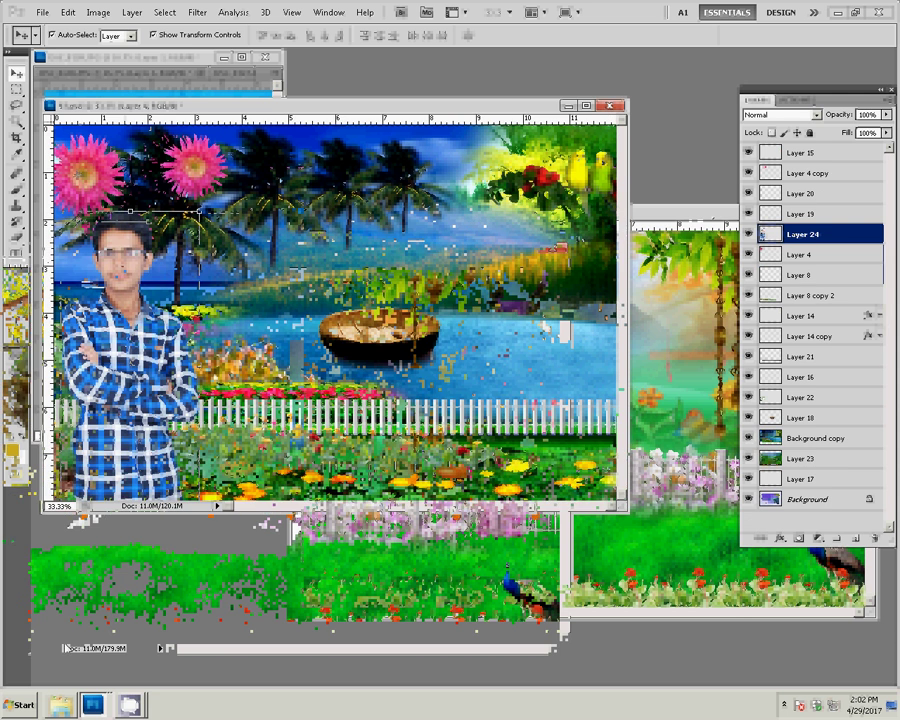
key(alt+Tab)
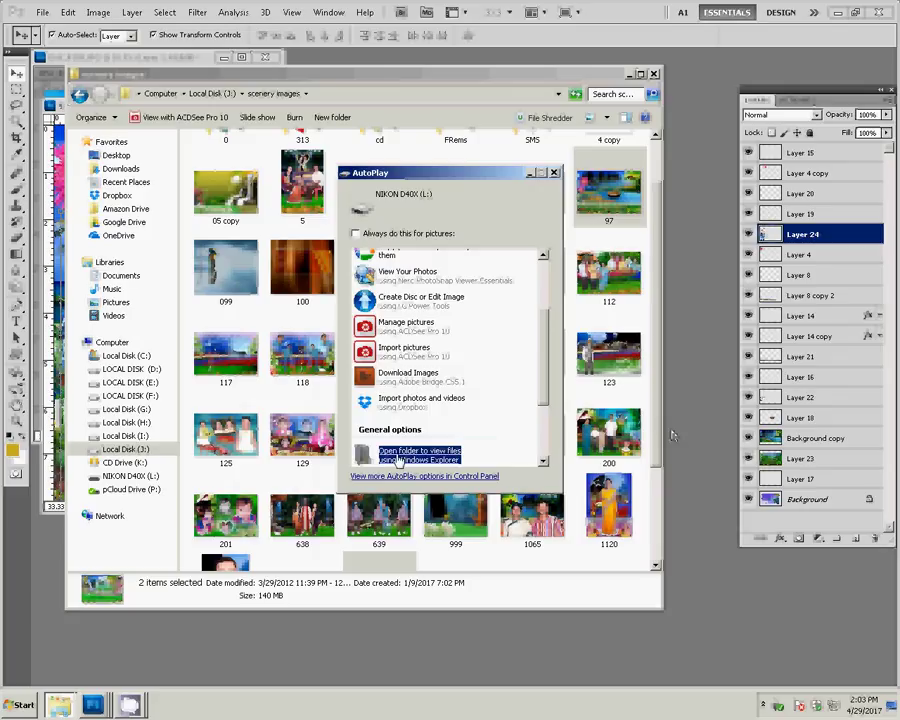
- Open the camera's DCIM > 104ND40X folder and select the DSC_0127 photo
key(Escape)
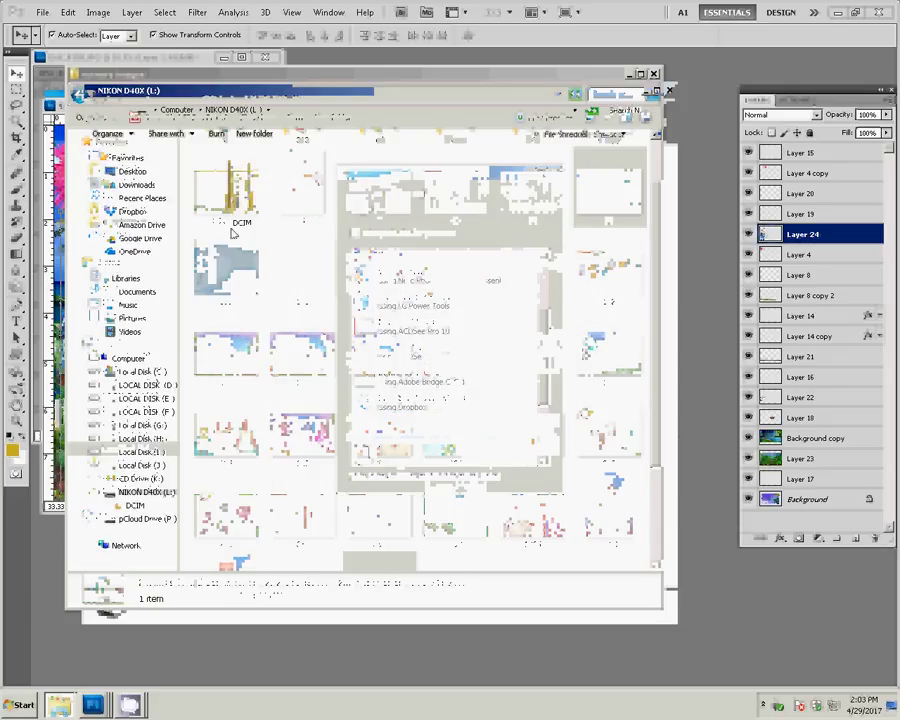
double_click(245, 205)
click(232, 190)
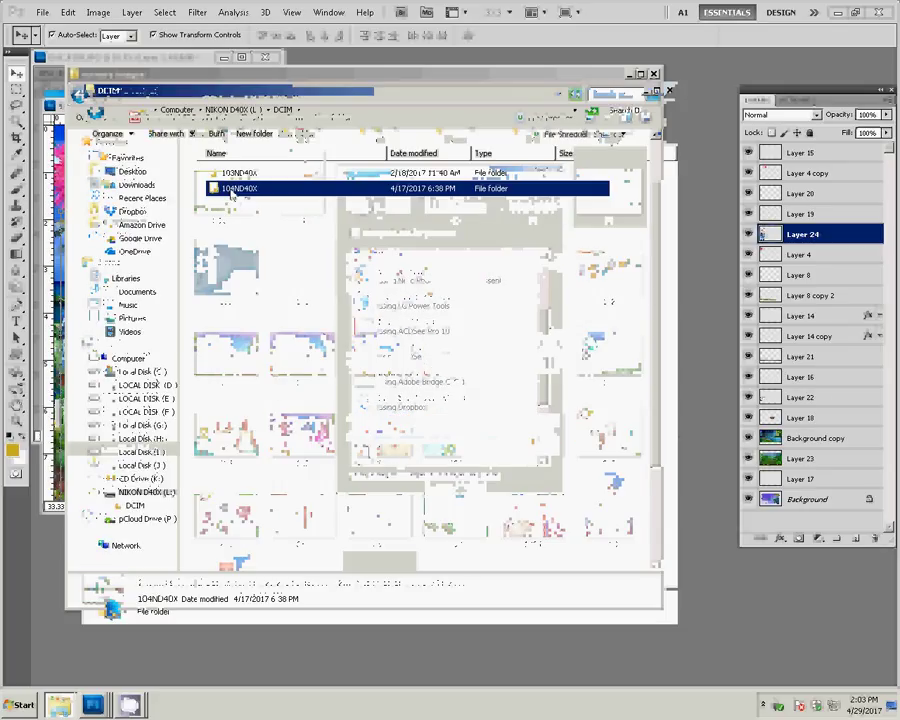
double_click(231, 192)
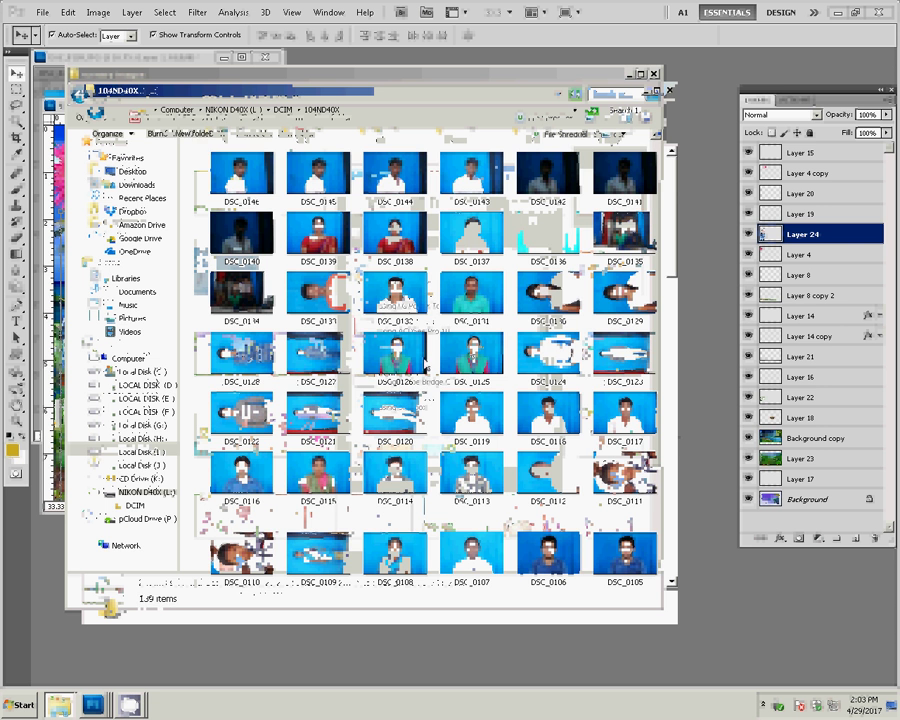
click(320, 360)
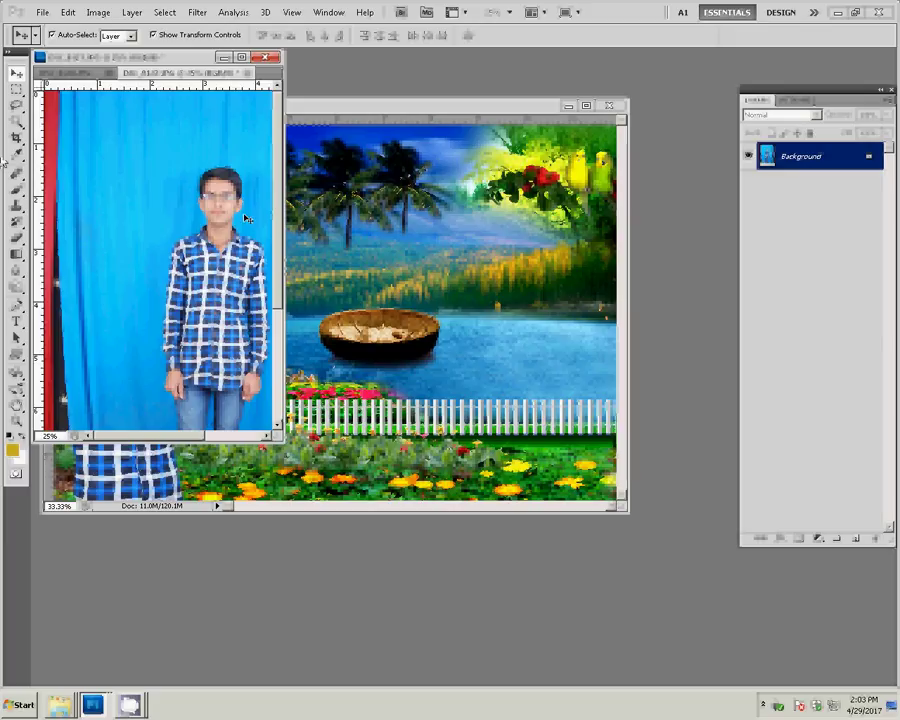
- Fit the DSC_0127 photo on screen, then zoom to 200% on the young man's head
key(z)
right_click(178, 300)
click(198, 304)
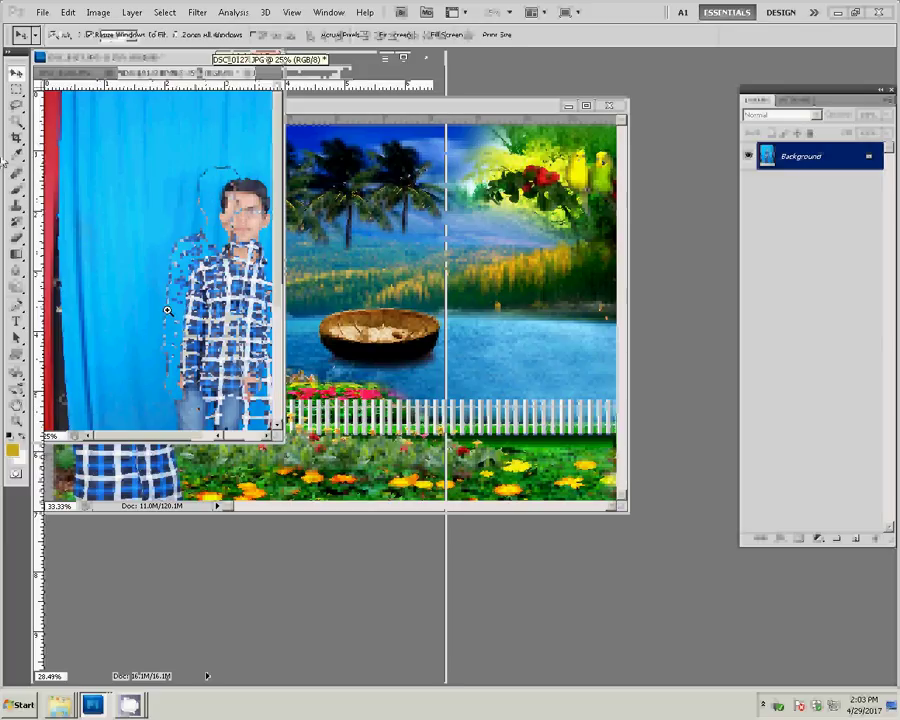
drag(286, 262, 393, 441)
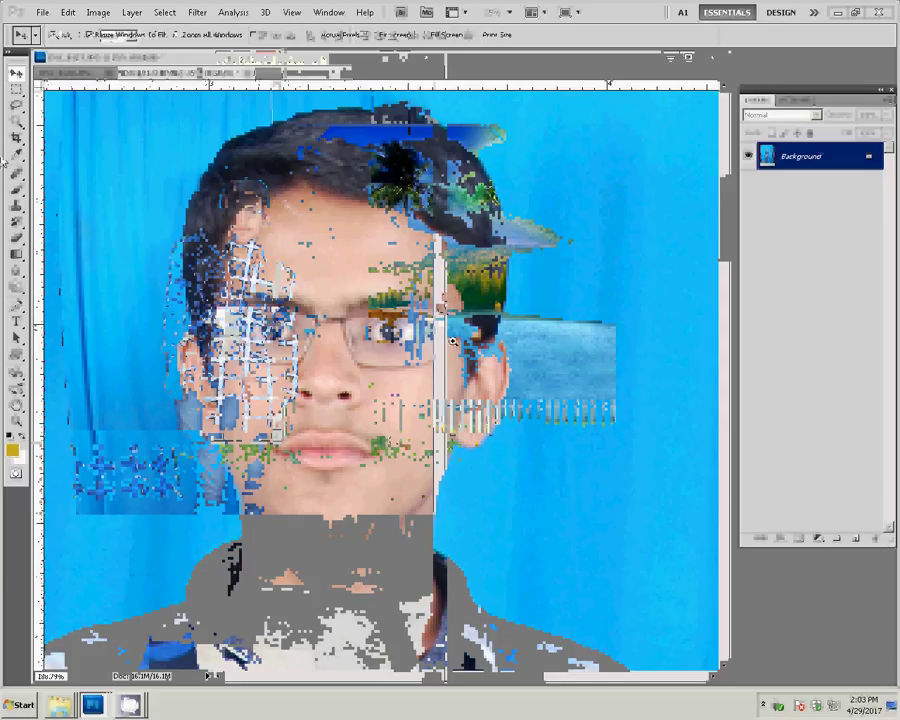
click(227, 290)
key(p)
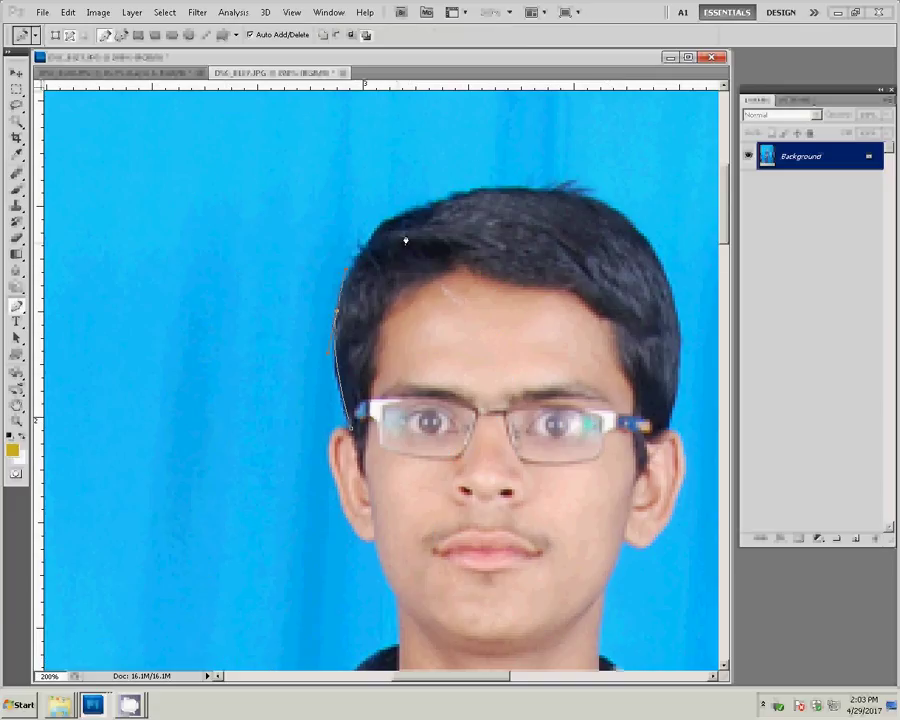
- Place Pen anchors from the hairline, over the hair top and down the head's right side
click(416, 213)
click(566, 199)
click(681, 320)
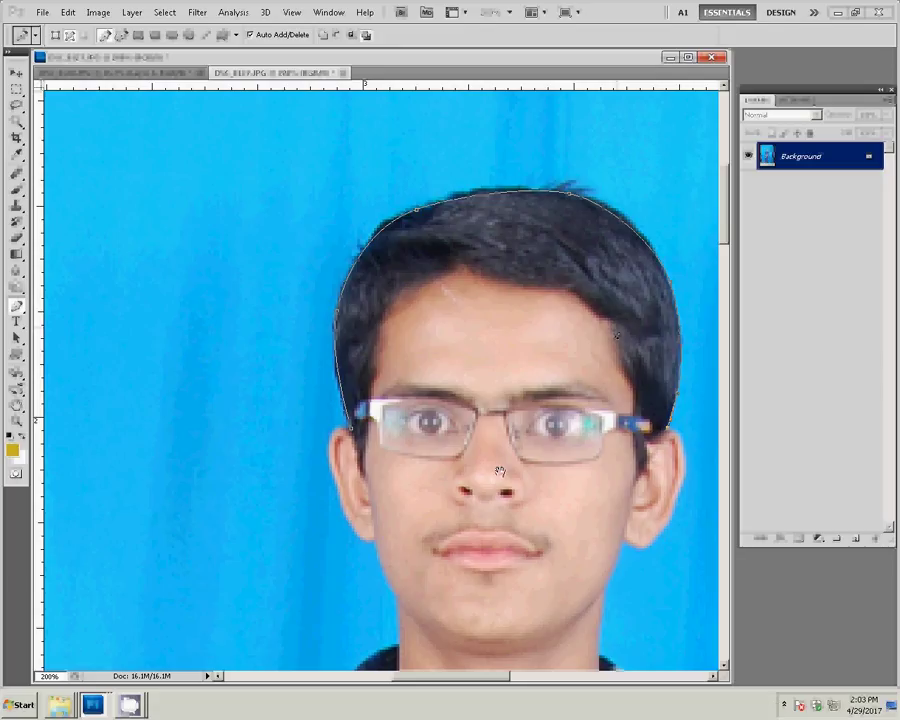
drag(499, 471, 297, 283)
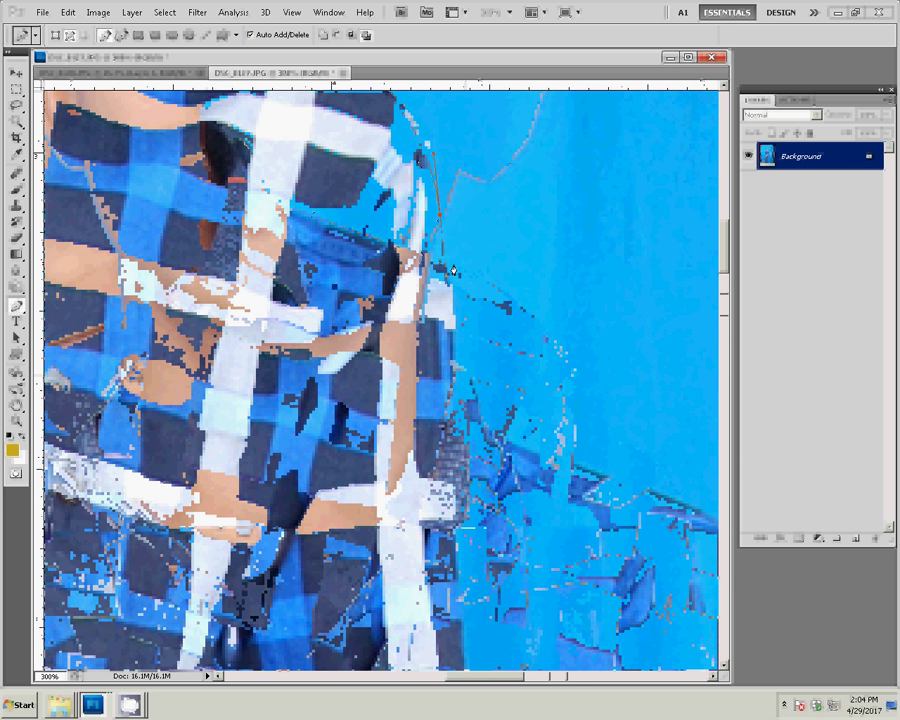
- Add a curved Pen anchor and another point down the shirt's right edge toward the feet
drag(446, 290, 448, 329)
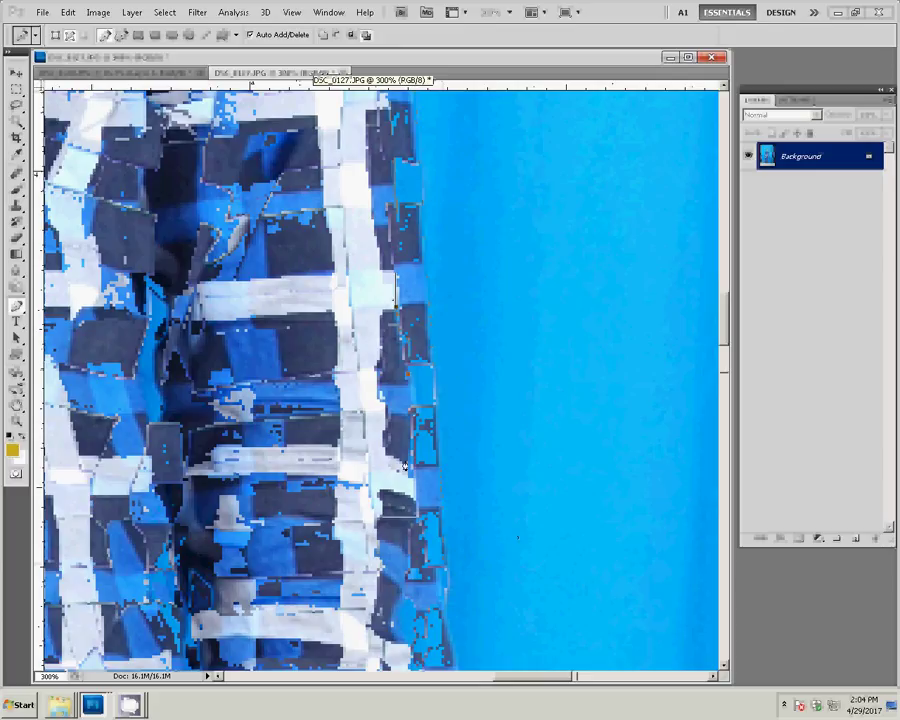
click(413, 498)
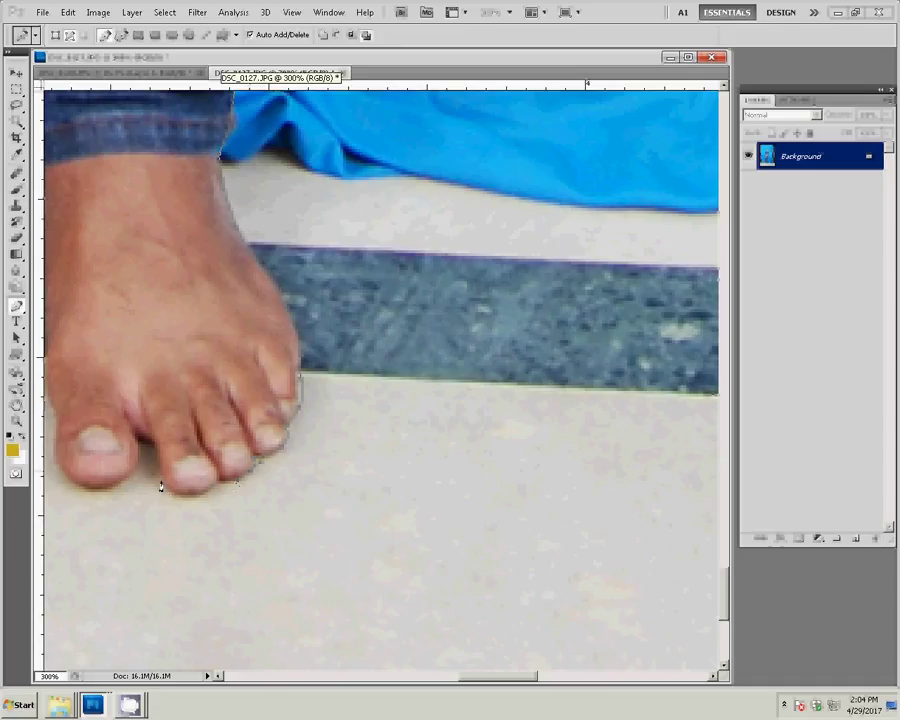
- Add a point beside the toes, then curved anchors climbing the inner jeans edge between the legs
click(143, 438)
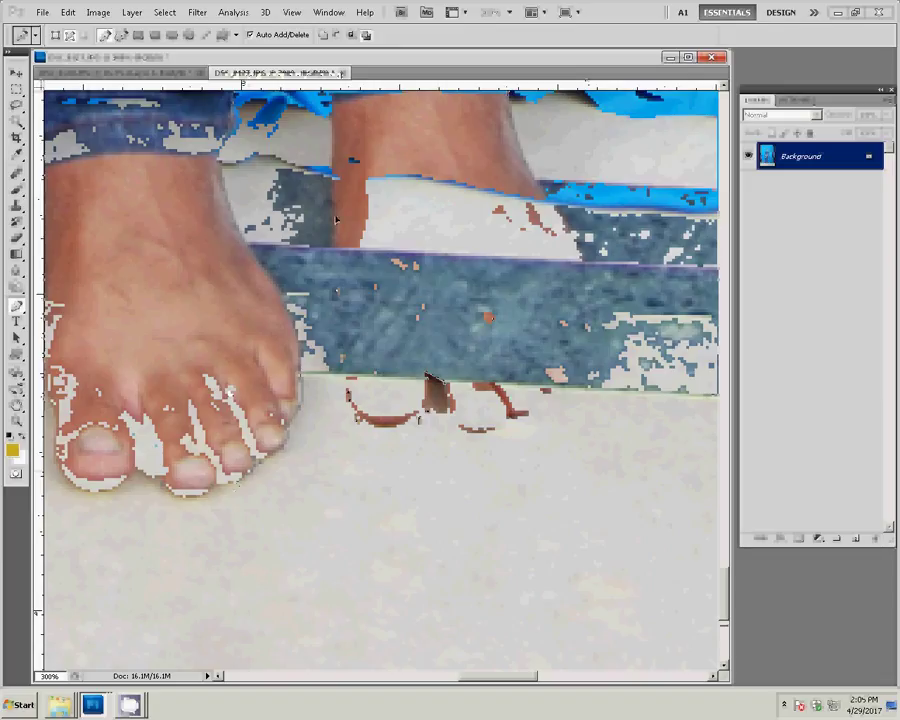
drag(339, 130, 376, 593)
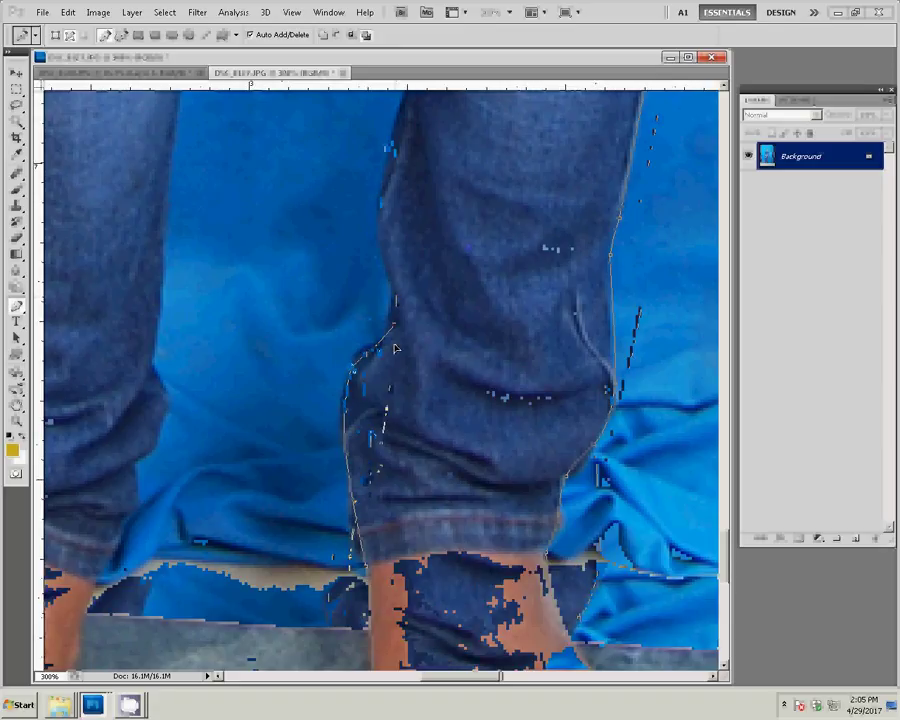
click(398, 243)
drag(352, 370, 344, 328)
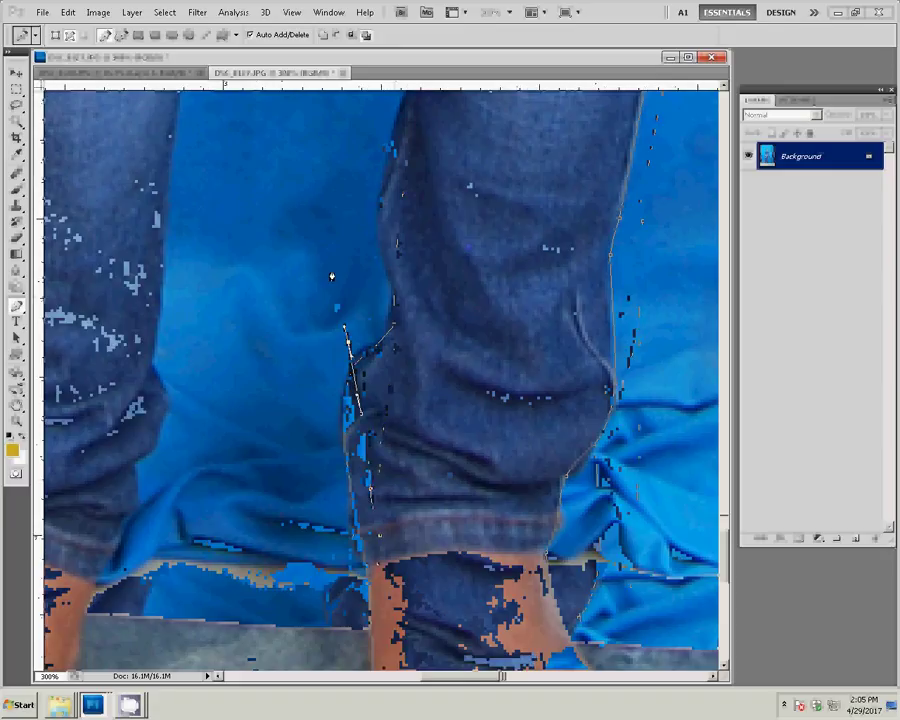
drag(332, 262, 355, 201)
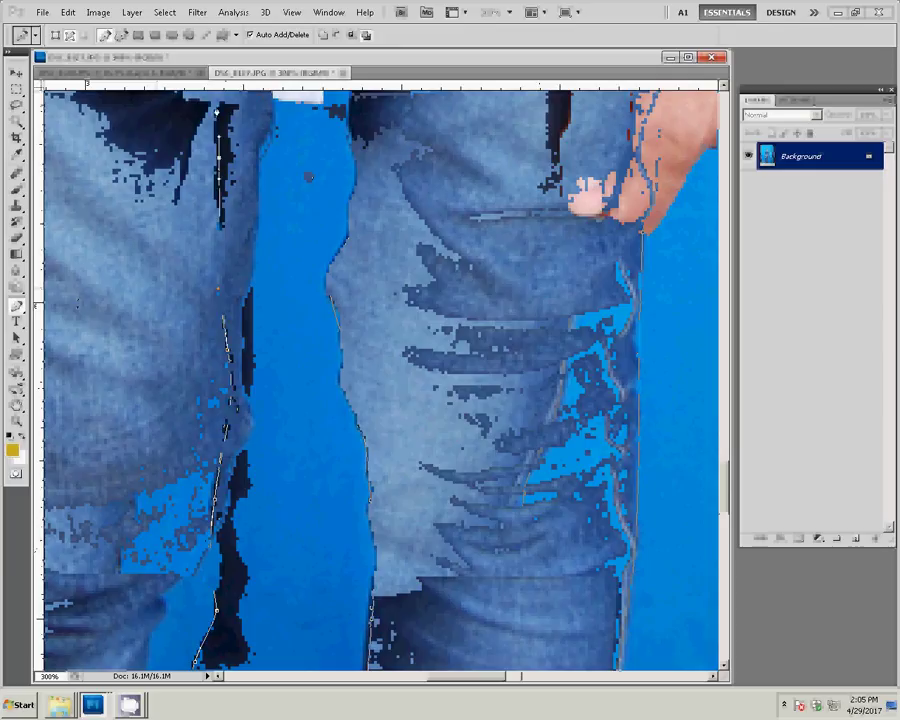
- Extend the path with curved anchors down the other leg toward the left foot
click(168, 240)
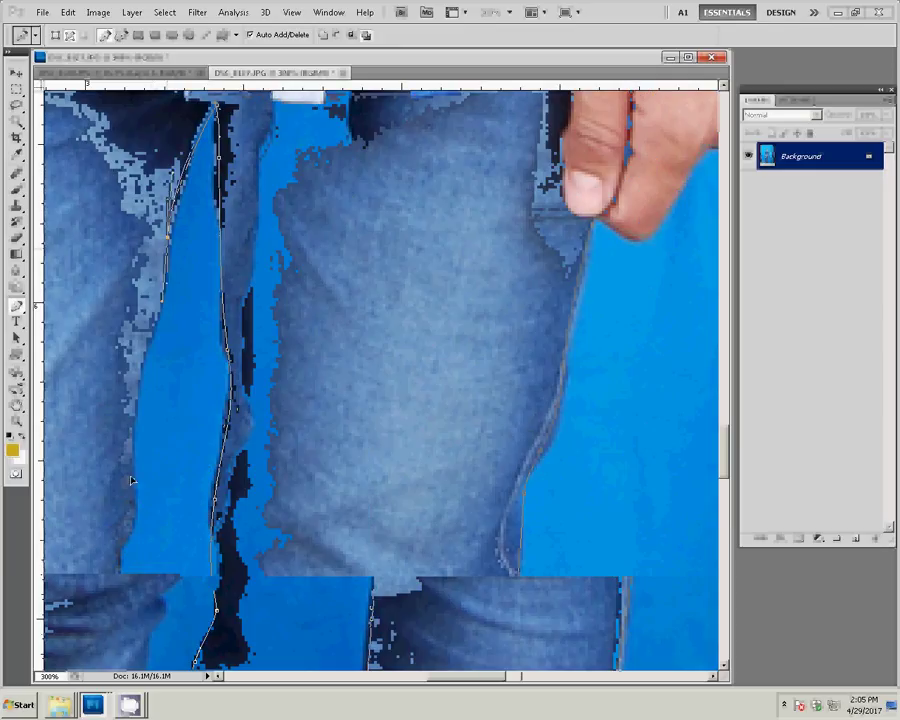
drag(130, 482, 126, 527)
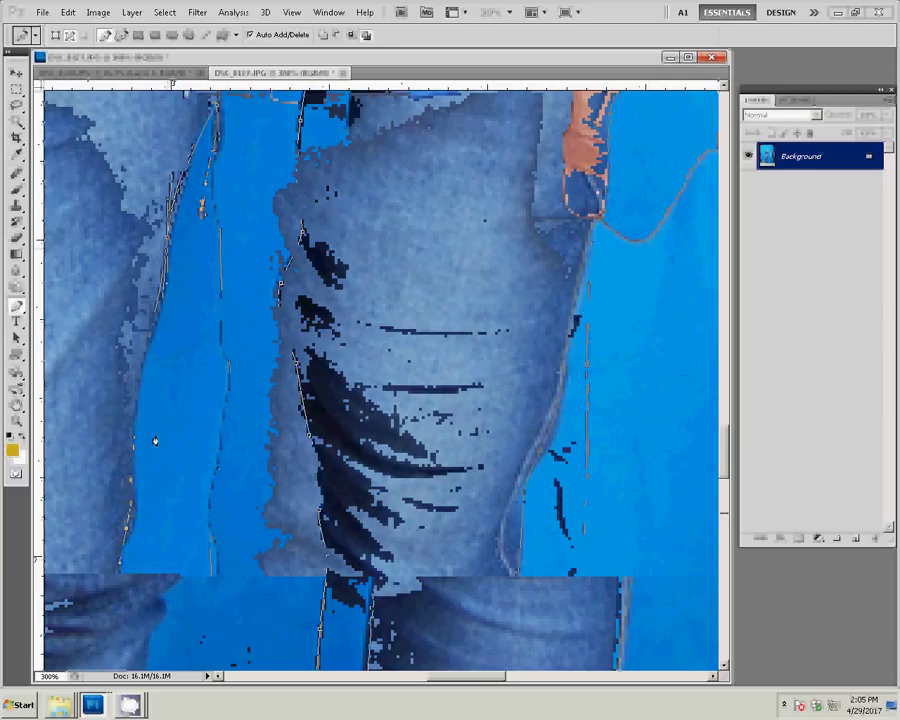
mouse_move(133, 592)
mouse_down()
mouse_move(116, 617)
mouse_move(239, 252)
mouse_up()
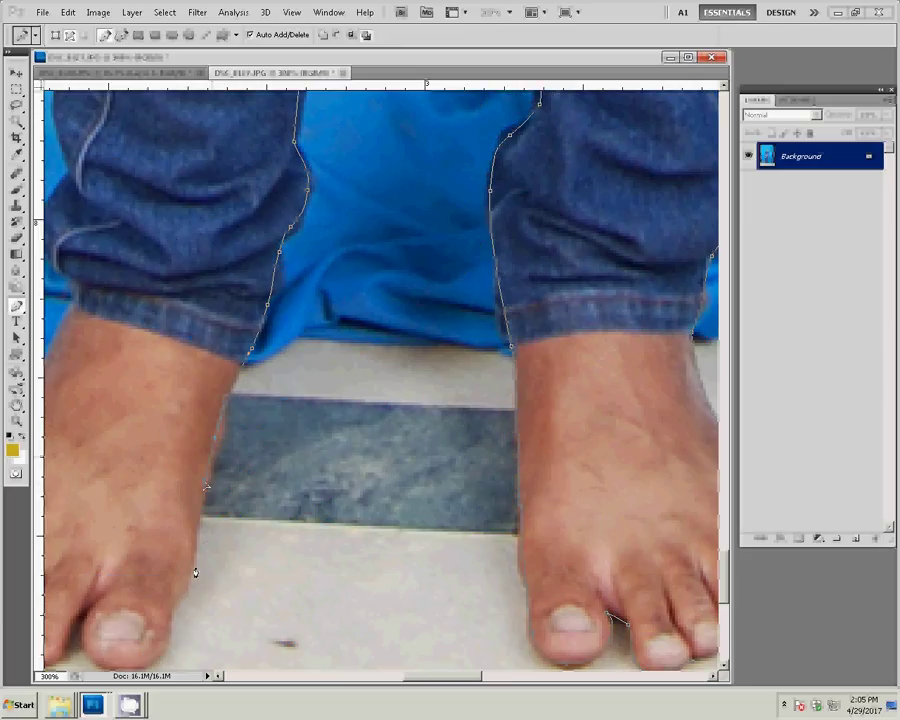
drag(169, 632, 361, 411)
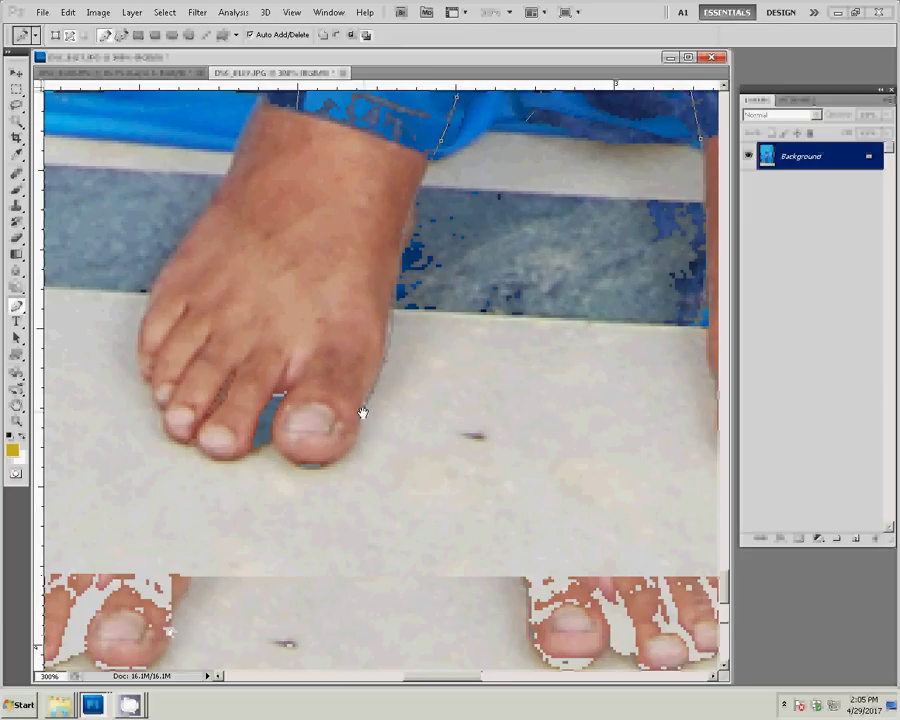
- Trace the path around the left foot's toes, from the big toe to the smallest
click(313, 470)
click(268, 410)
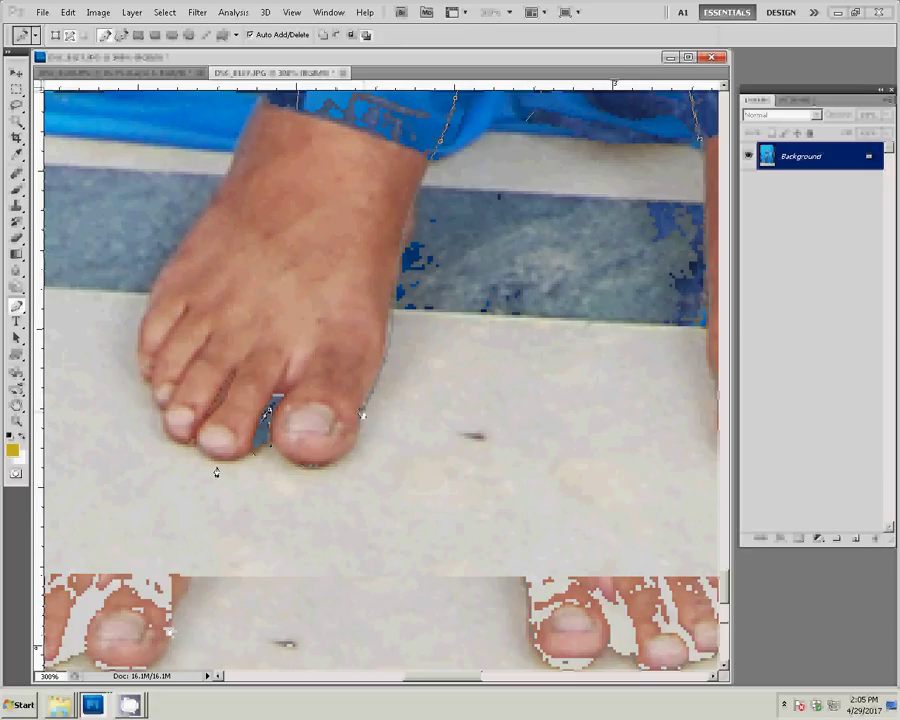
click(148, 399)
click(143, 379)
scroll(233, 158, up, 3)
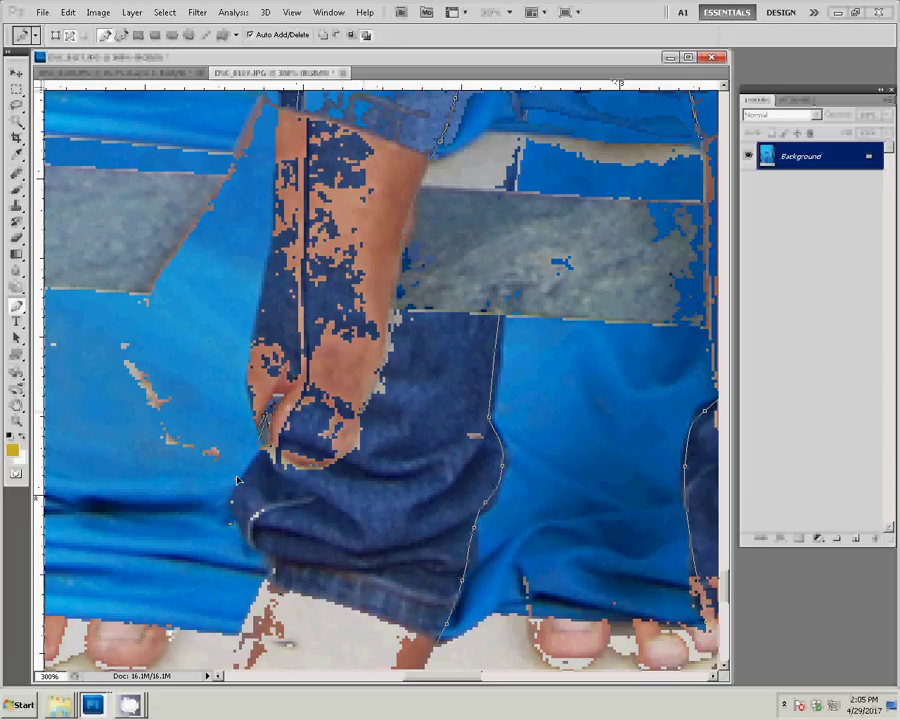
- Carry the path up the jeans' outer edge, undoing one misplaced anchor
click(261, 458)
click(263, 287)
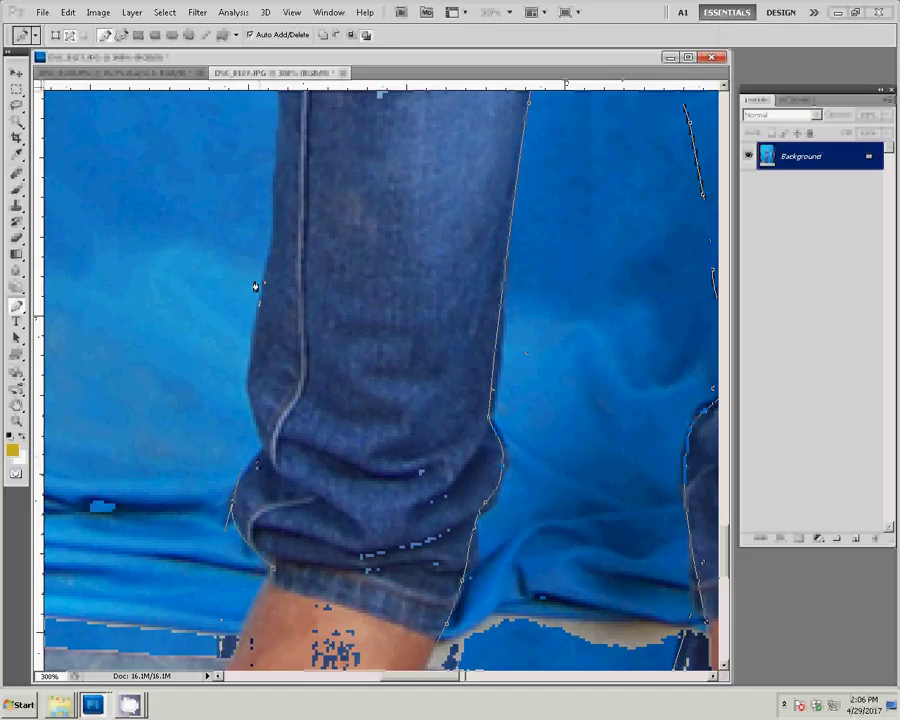
drag(256, 287, 245, 353)
click(276, 178)
key(ctrl+z)
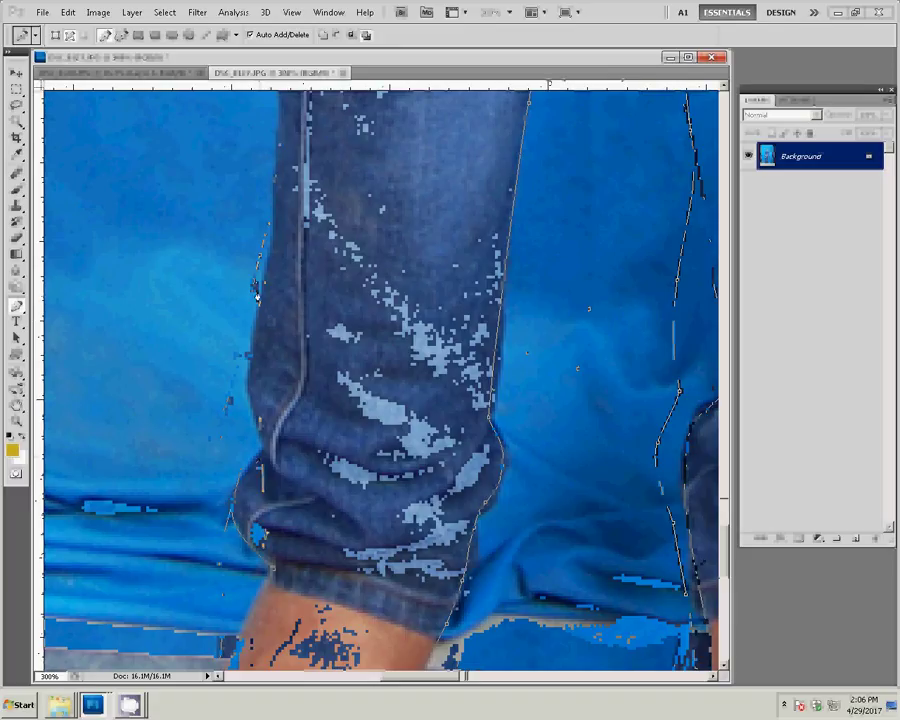
drag(270, 320, 413, 703)
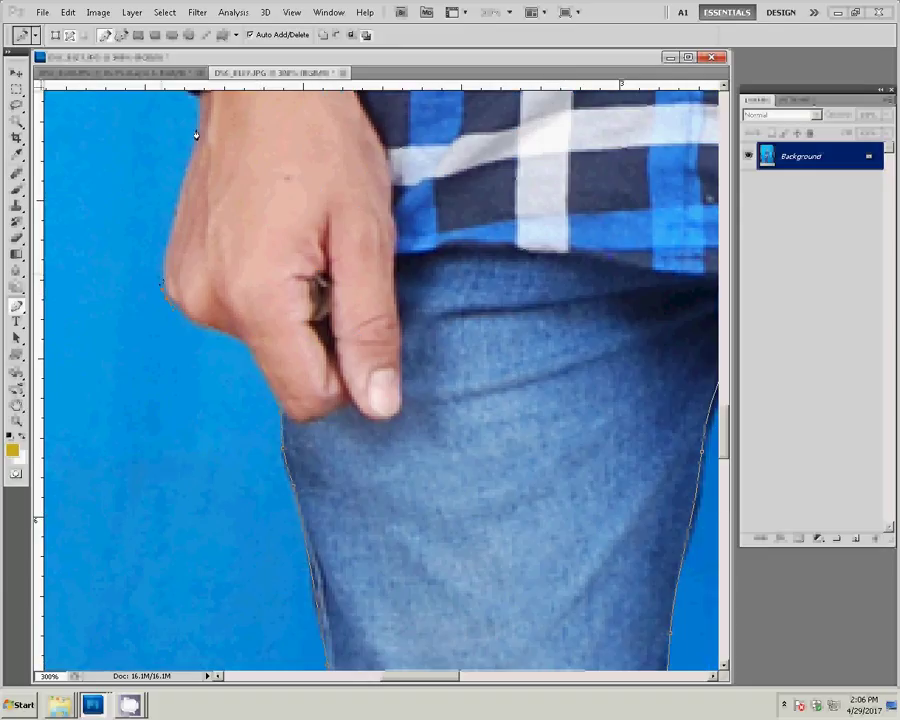
- Pan up the shirt's left side, add an anchor along the shoulder edge, and zoom in closer
drag(196, 134, 204, 584)
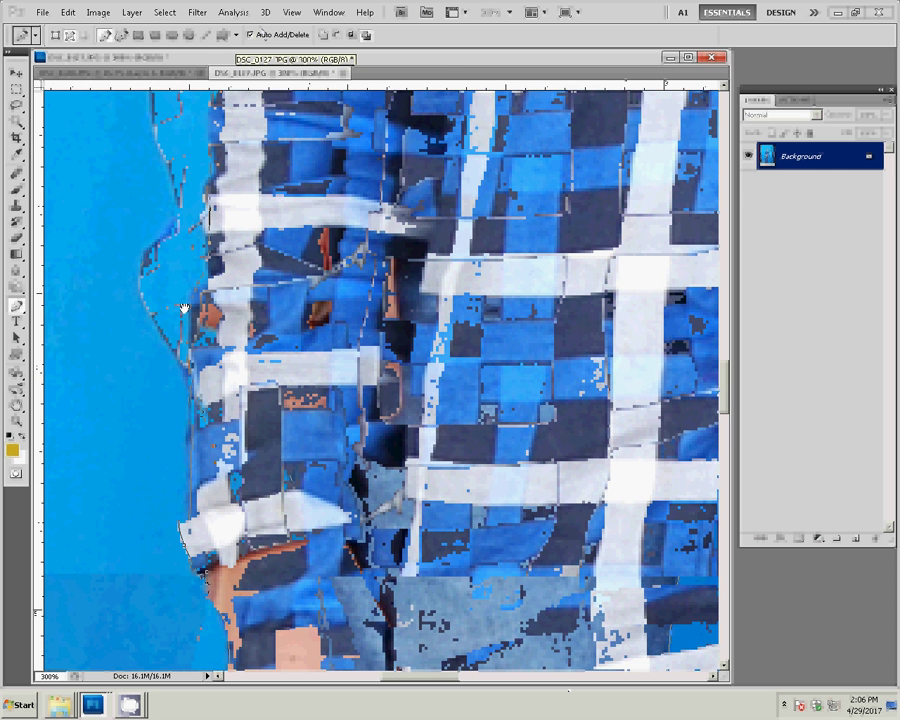
mouse_move(185, 308)
mouse_down()
mouse_move(220, 153)
mouse_move(175, 367)
mouse_up()
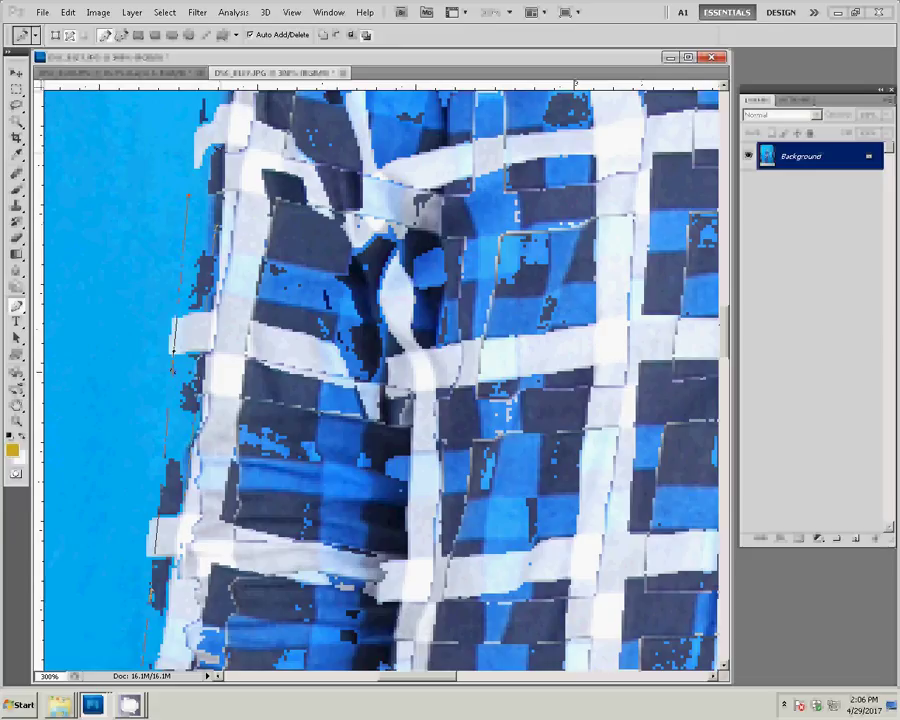
drag(205, 160, 129, 306)
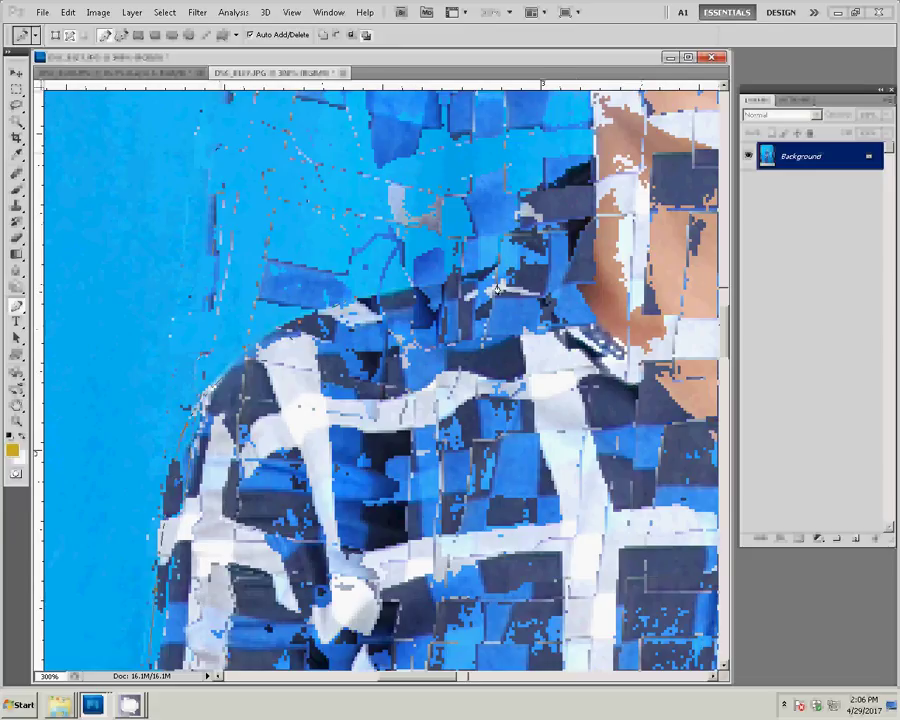
click(549, 181)
key(ctrl+plus)
scroll(252, 525, up, 5)
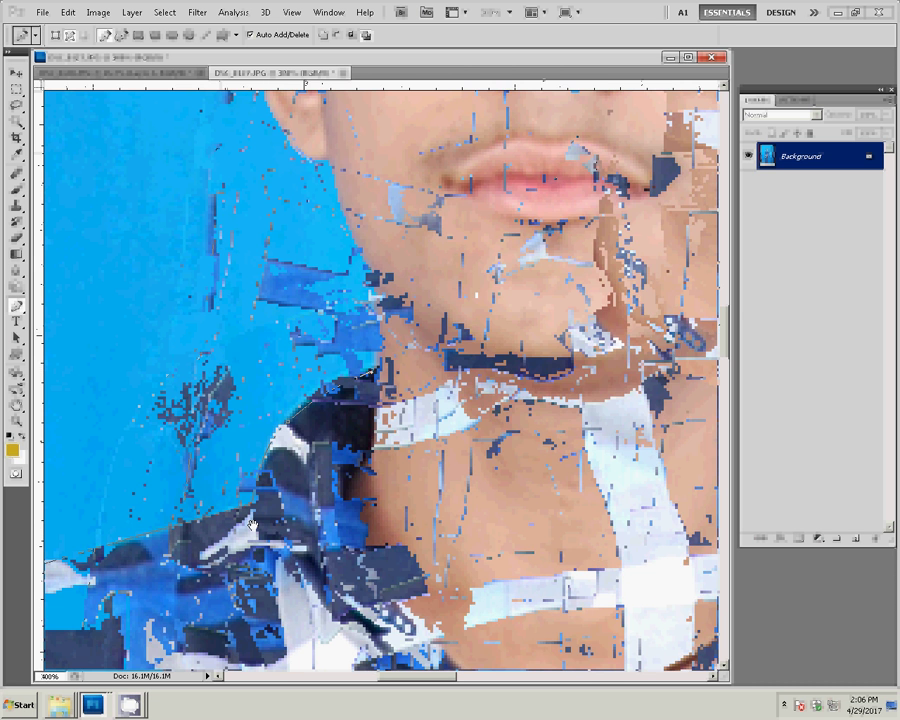
scroll(360, 248, up, 5)
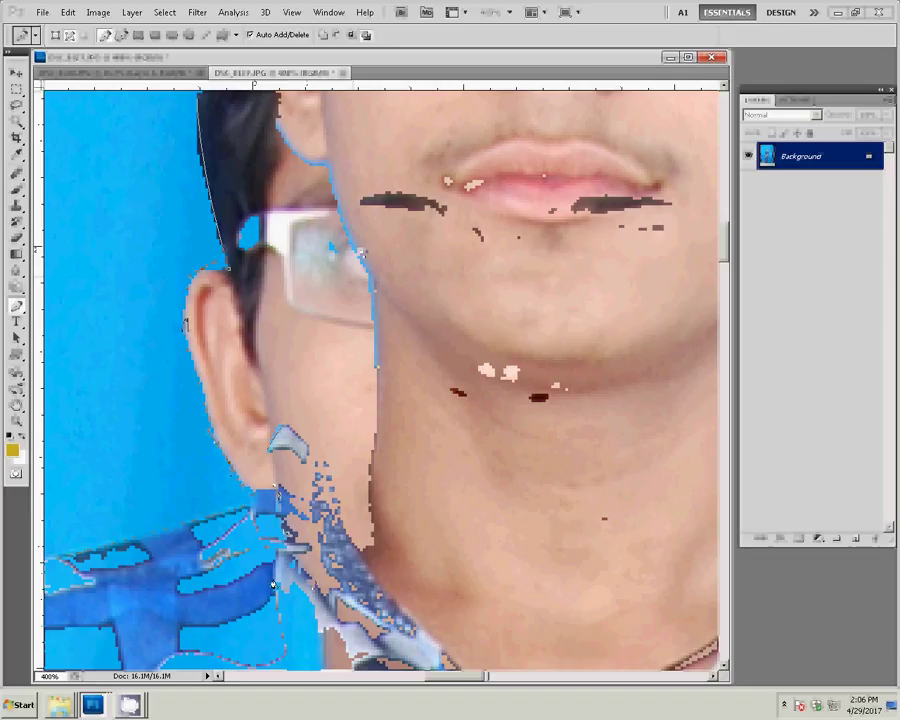
- Convert the finished path into a selection with a 2-pixel feather
right_click(352, 298)
click(360, 345)
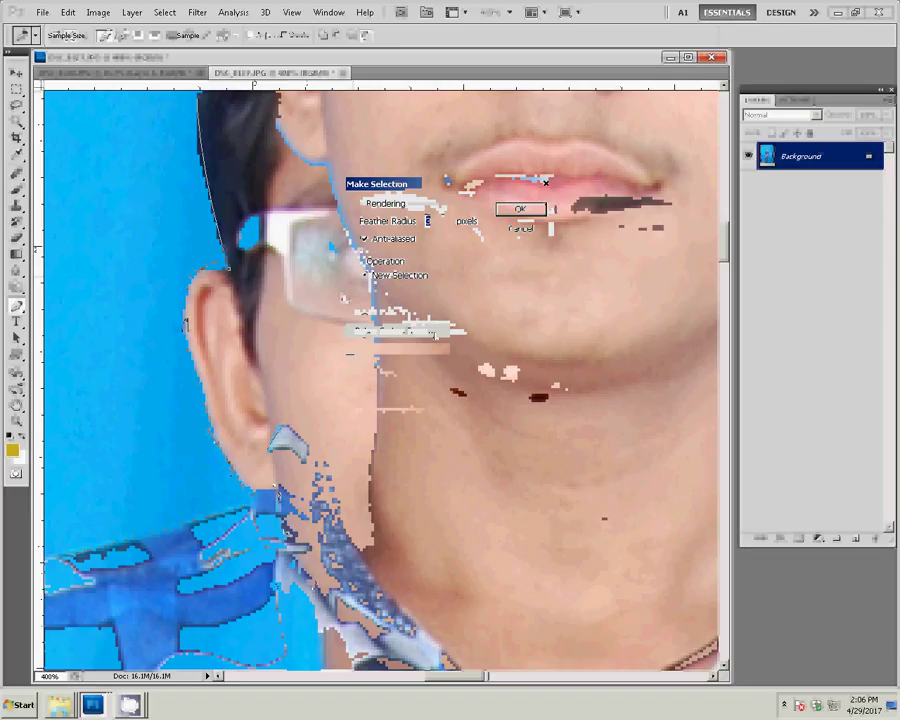
click(521, 209)
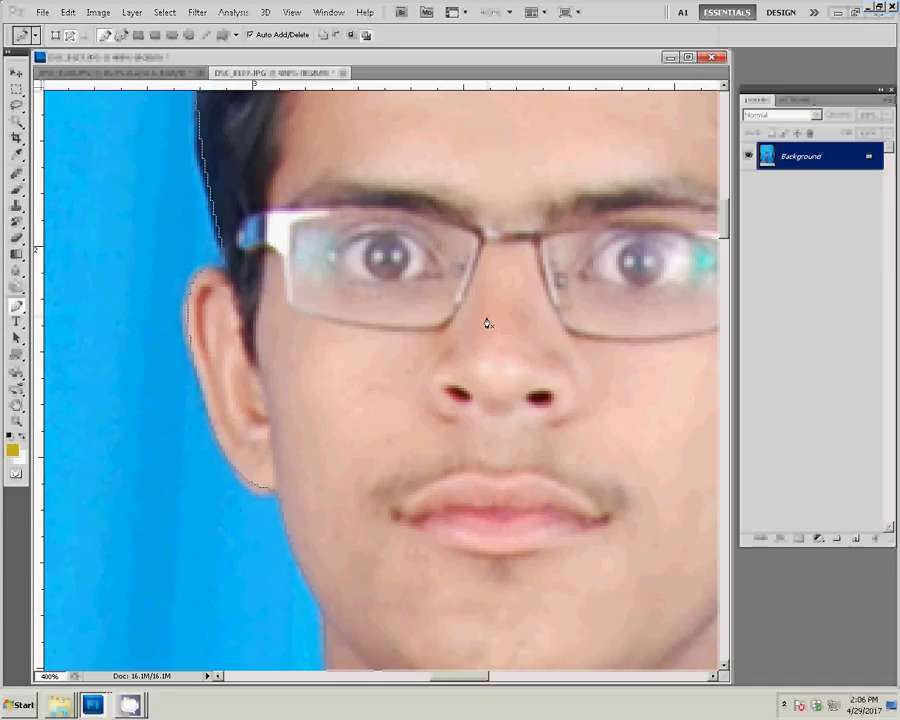
- Copy the selected man to Layer 1, hide the Background layer, and fit the view on screen
key(ctrl+j)
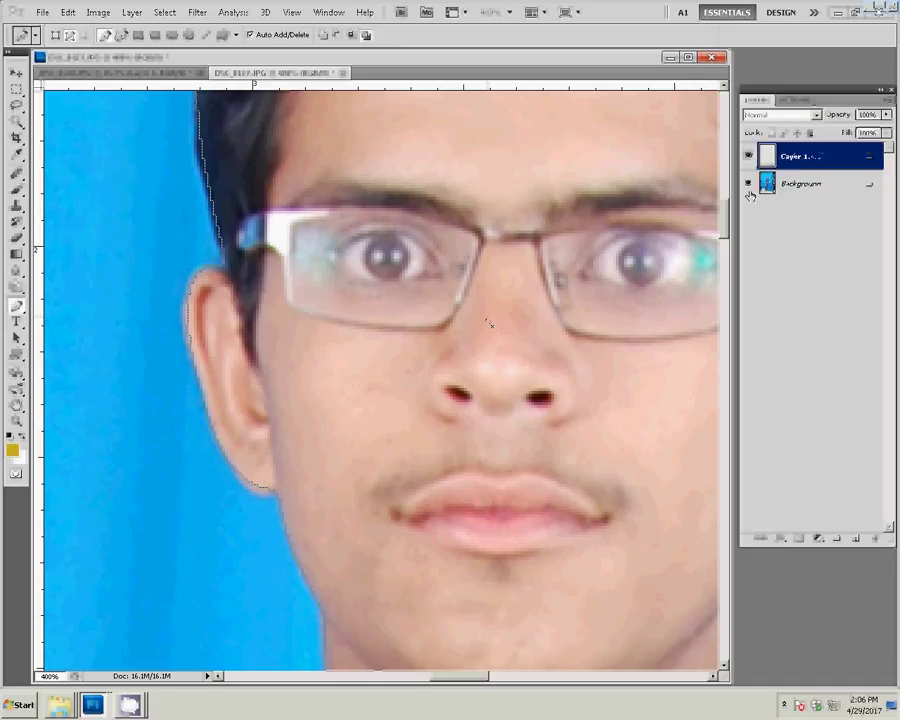
click(748, 183)
key(z)
right_click(388, 378)
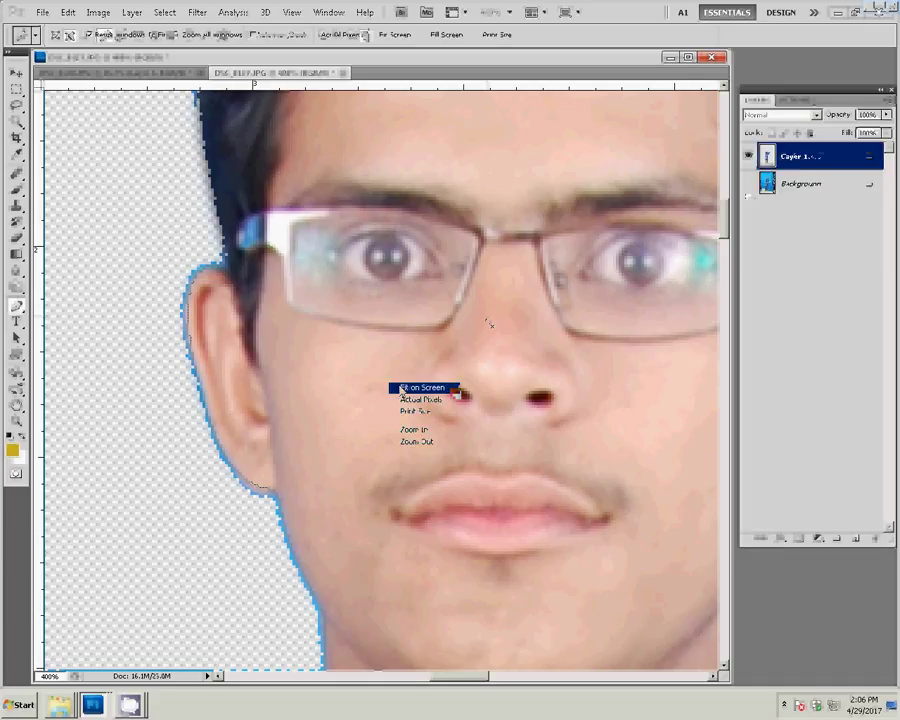
click(397, 388)
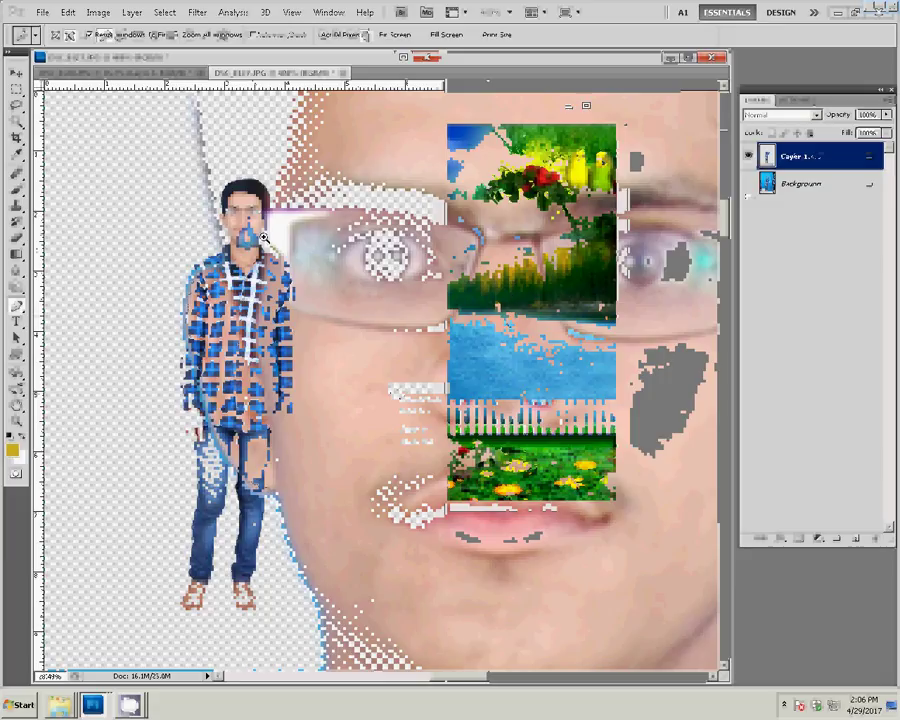
- Free-transform Layer 25 so the boy stands taller and further right on the grass
key(v)
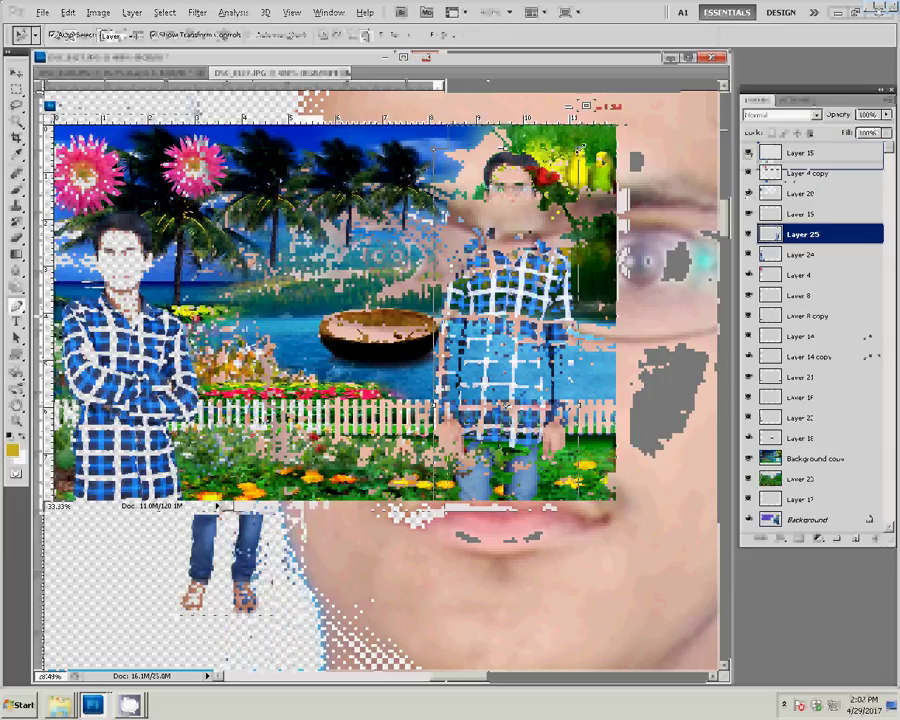
key(ctrl+t)
drag(437, 152, 468, 232)
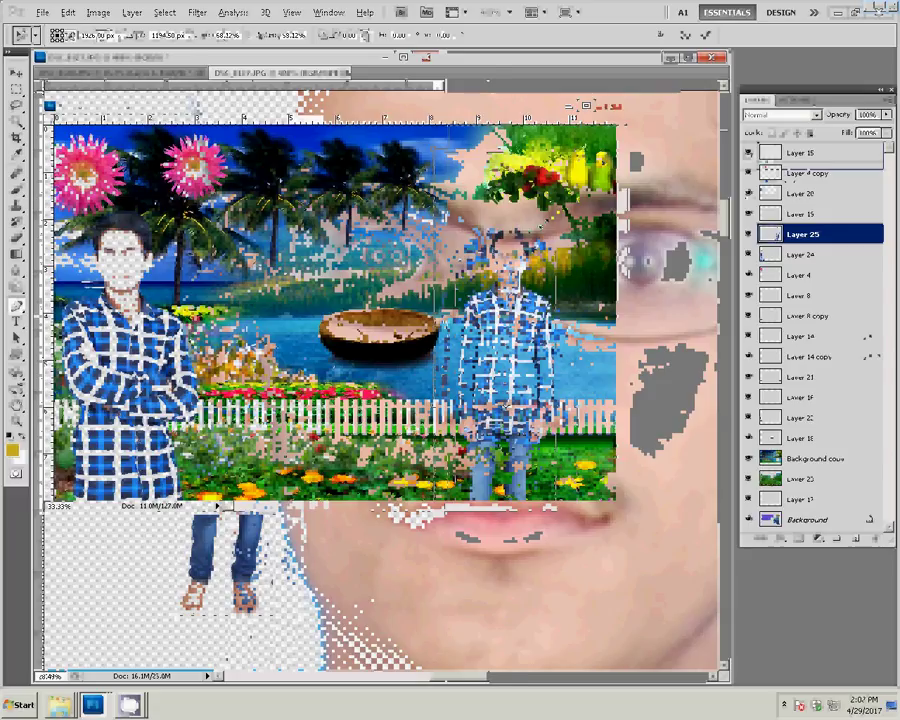
key(Return)
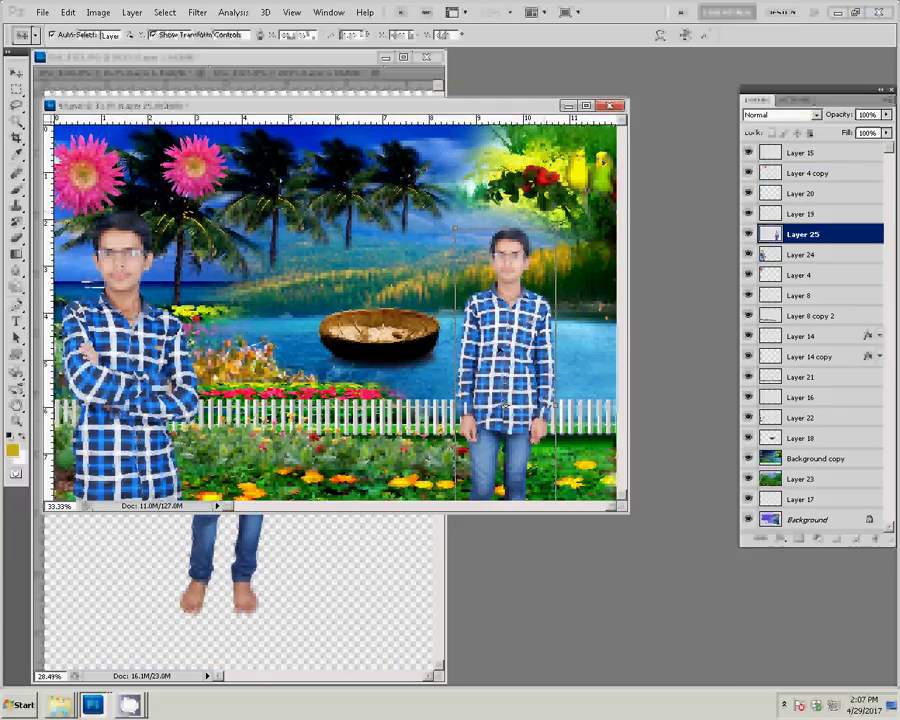
drag(555, 229, 591, 140)
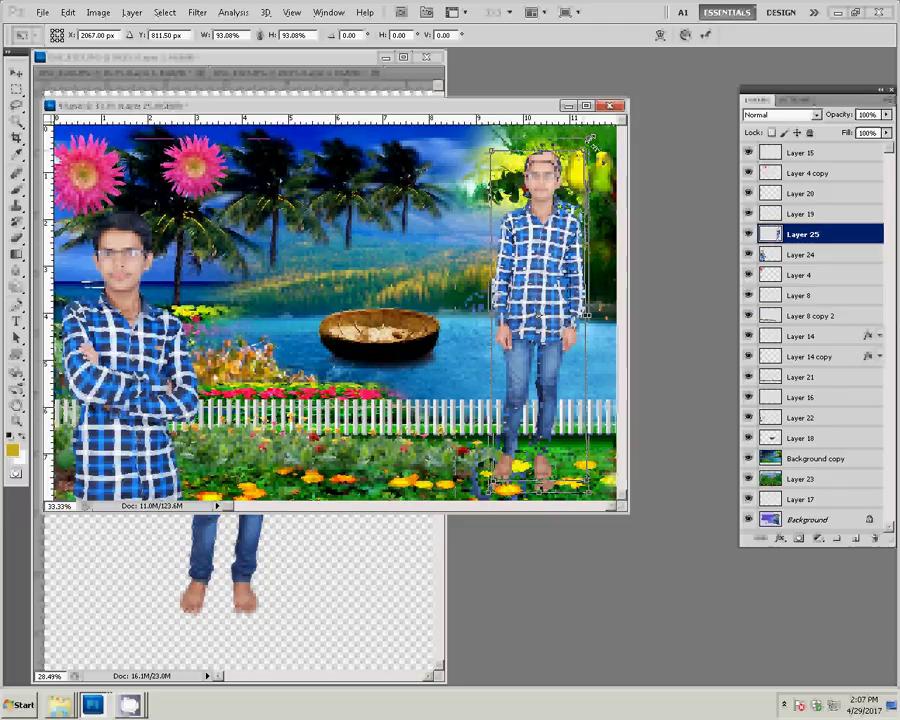
key(Return)
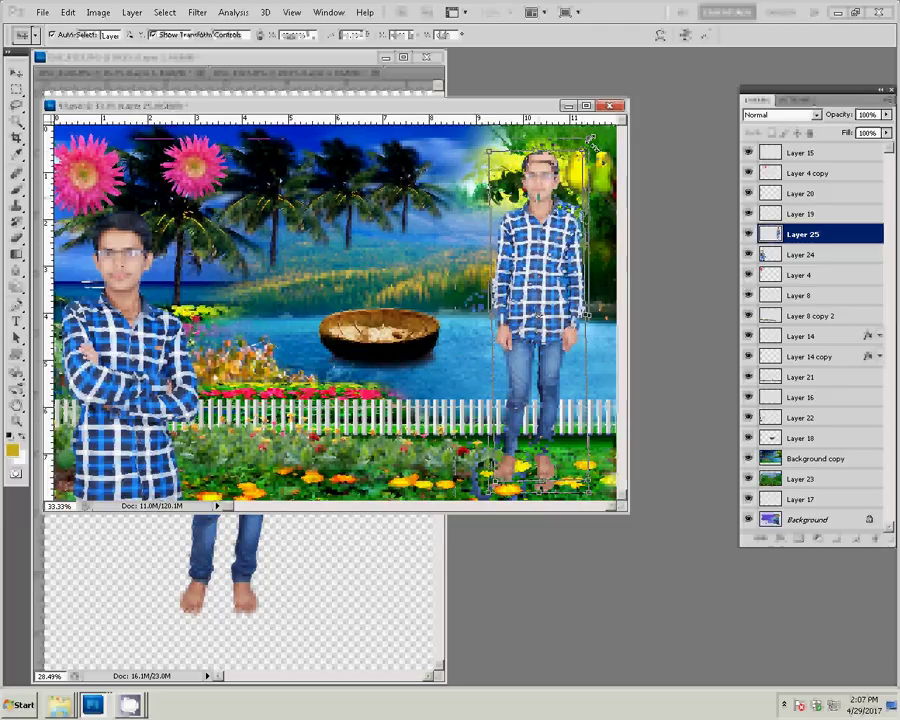
click(380, 318)
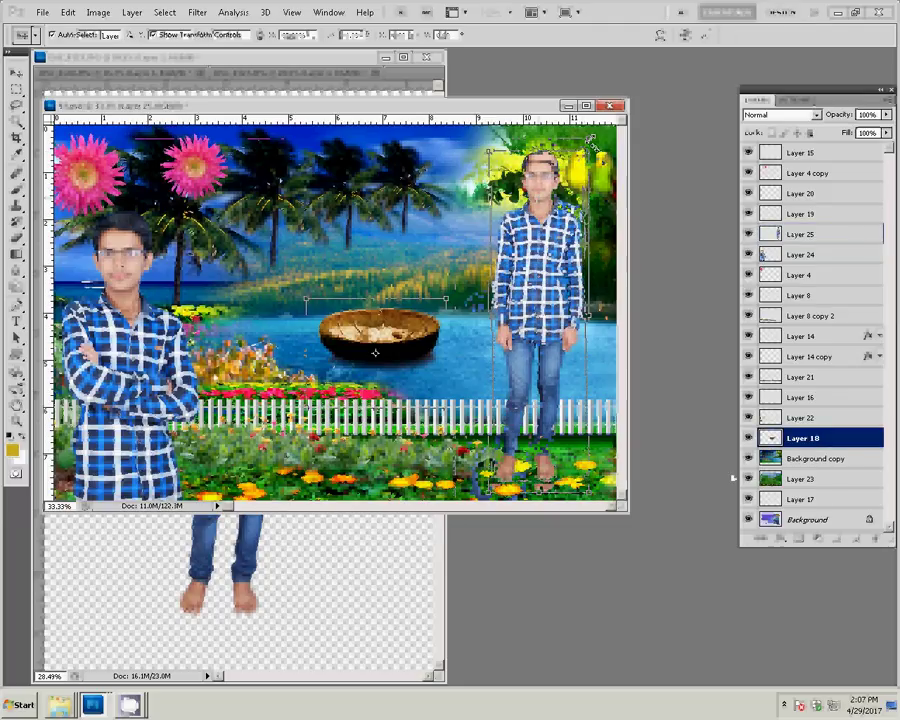
- Delete the boat's Layer 18 and set the shape colour to bright yellow
click(875, 539)
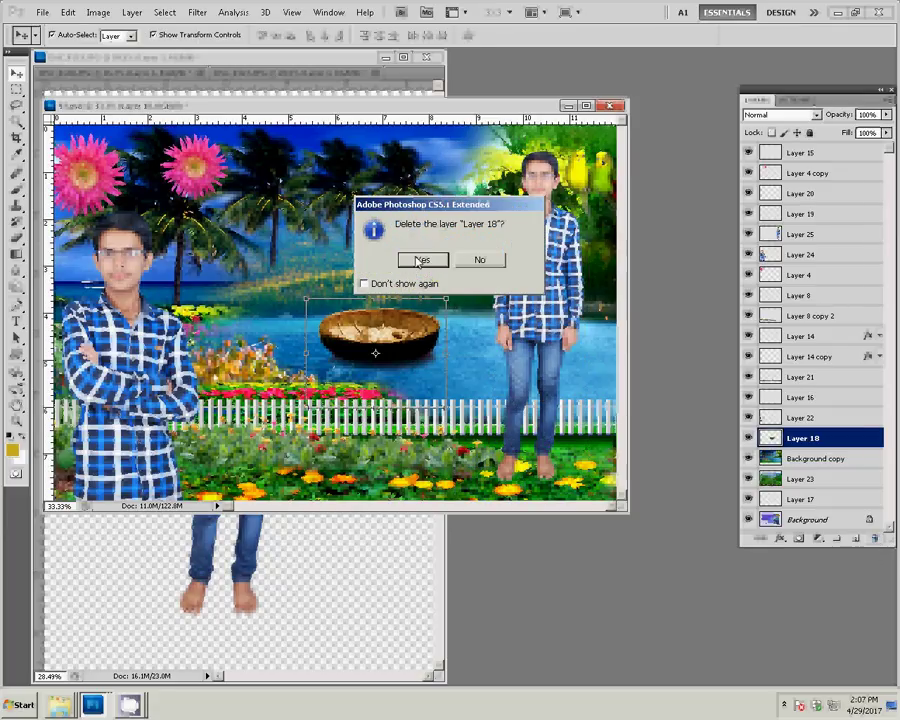
click(421, 260)
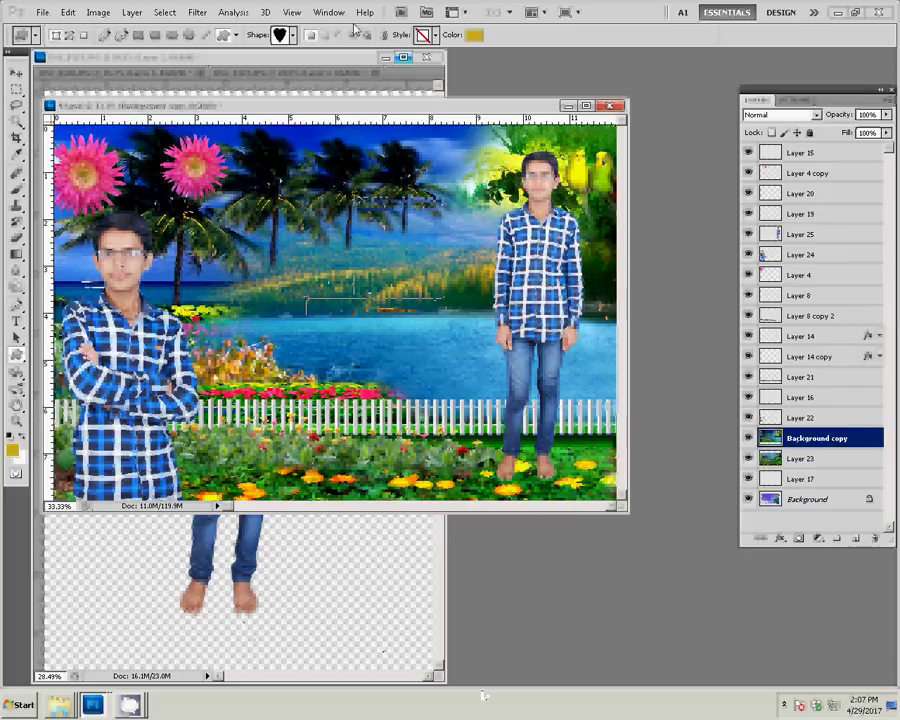
click(474, 35)
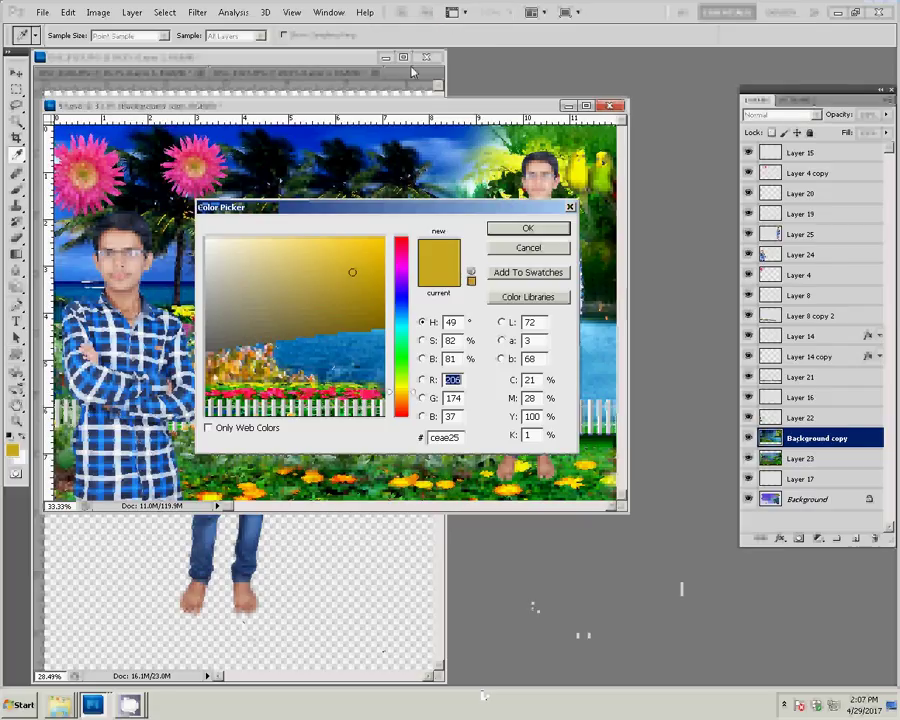
click(400, 240)
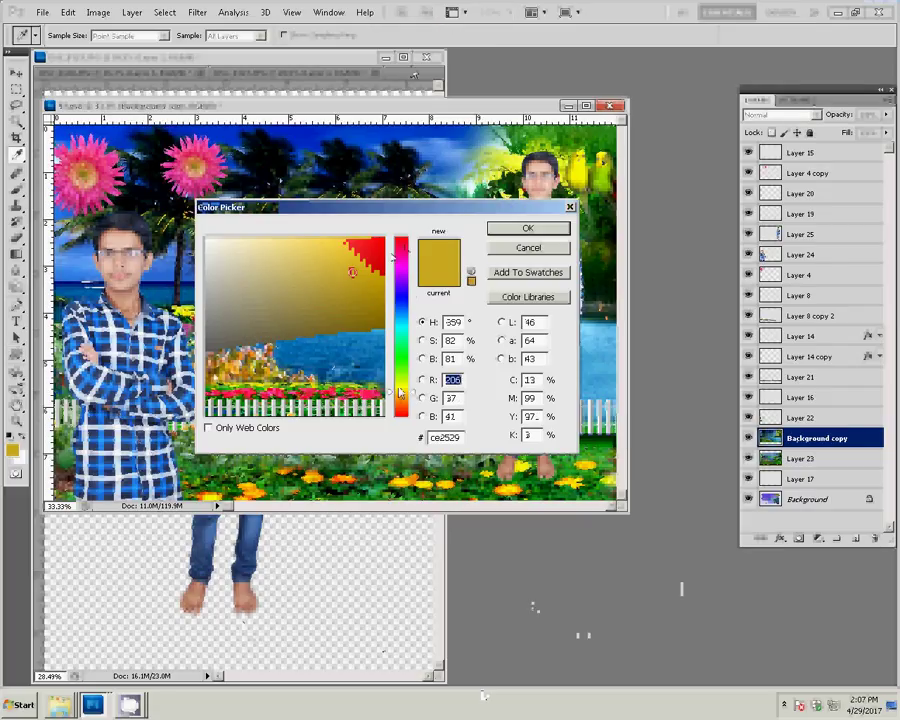
click(384, 241)
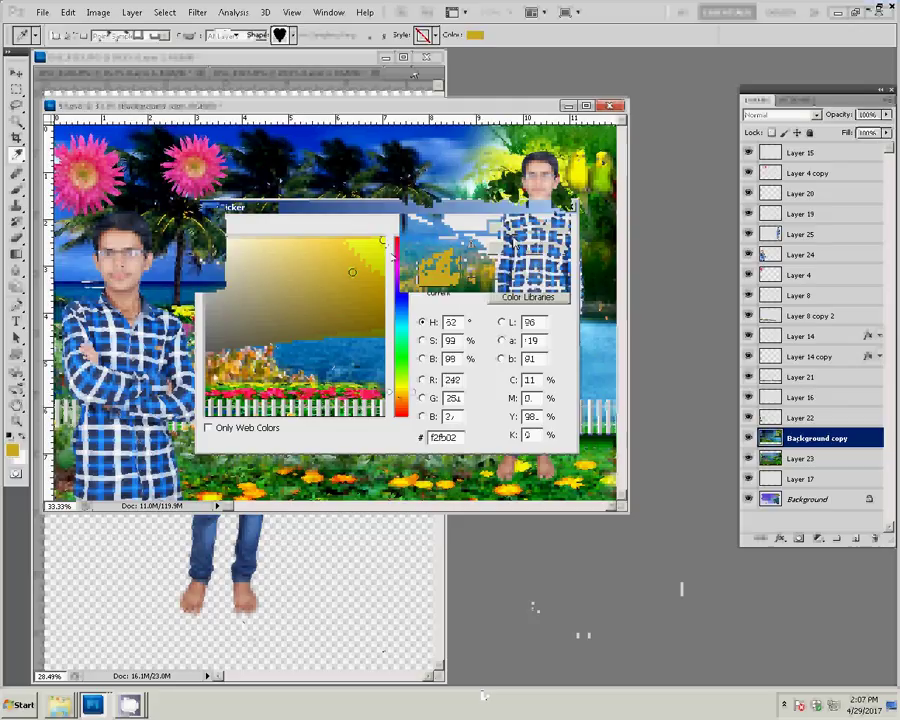
key(Return)
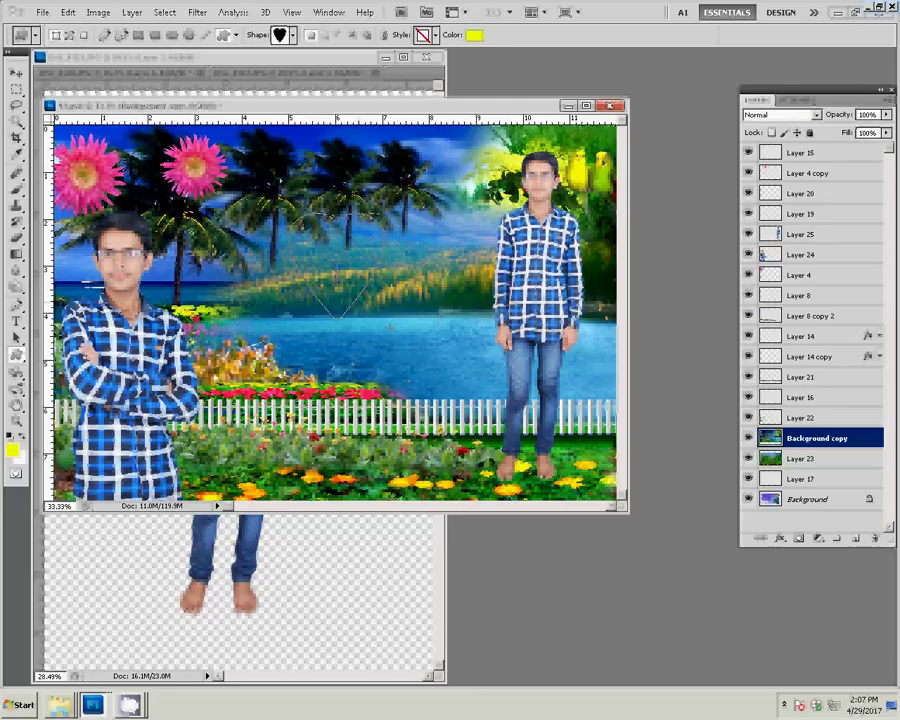
- Draw a large yellow custom-shape heart in the centre of the scene
drag(533, 300, 587, 314)
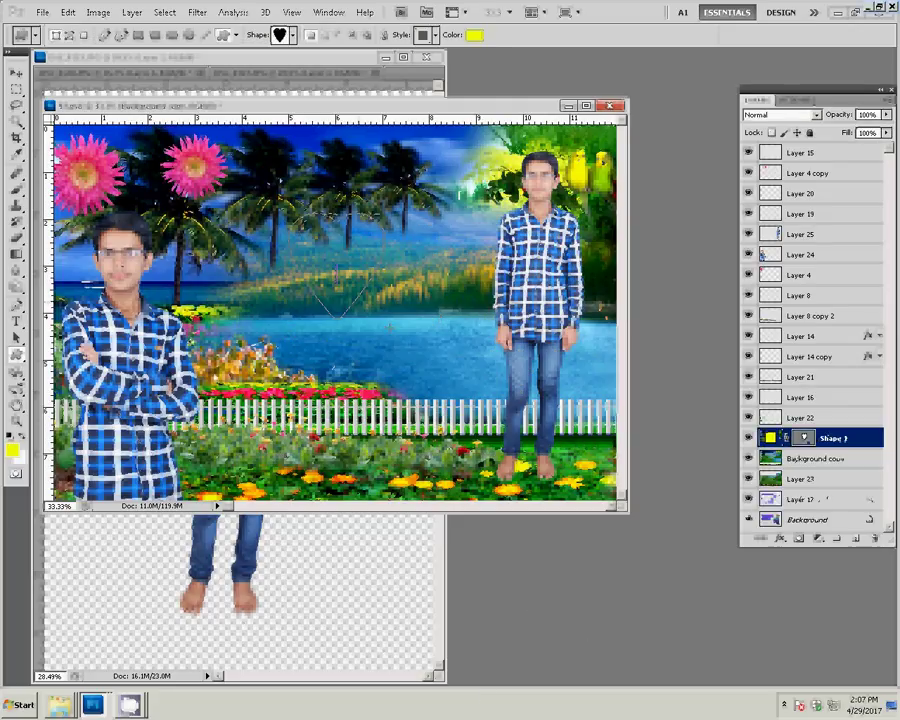
drag(389, 326, 421, 384)
key(v)
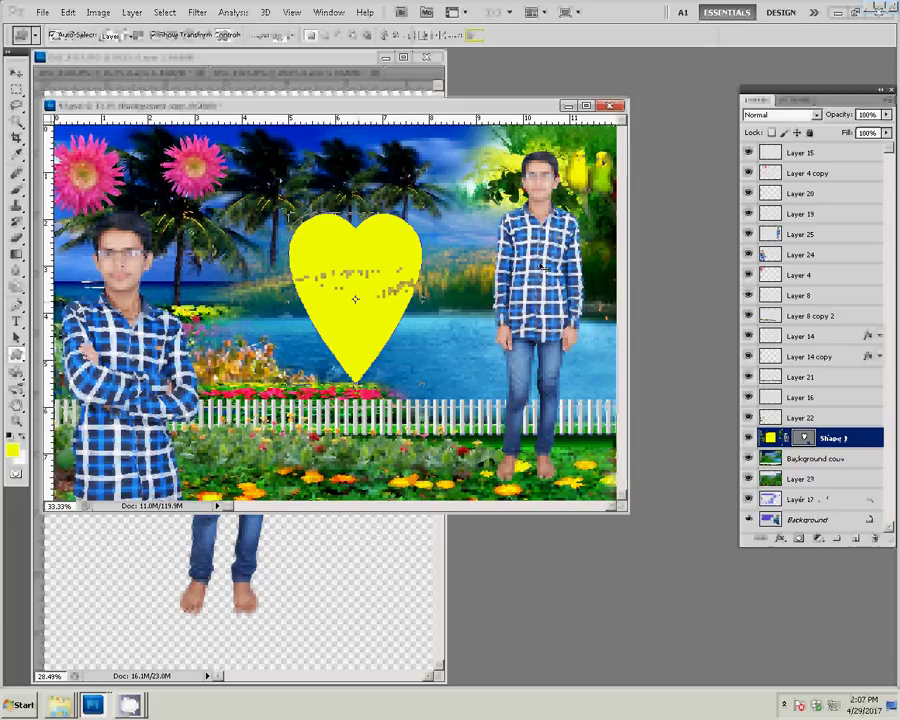
click(355, 298)
- Select the right-hand boy and copy-paste him as a new layer
key(m)
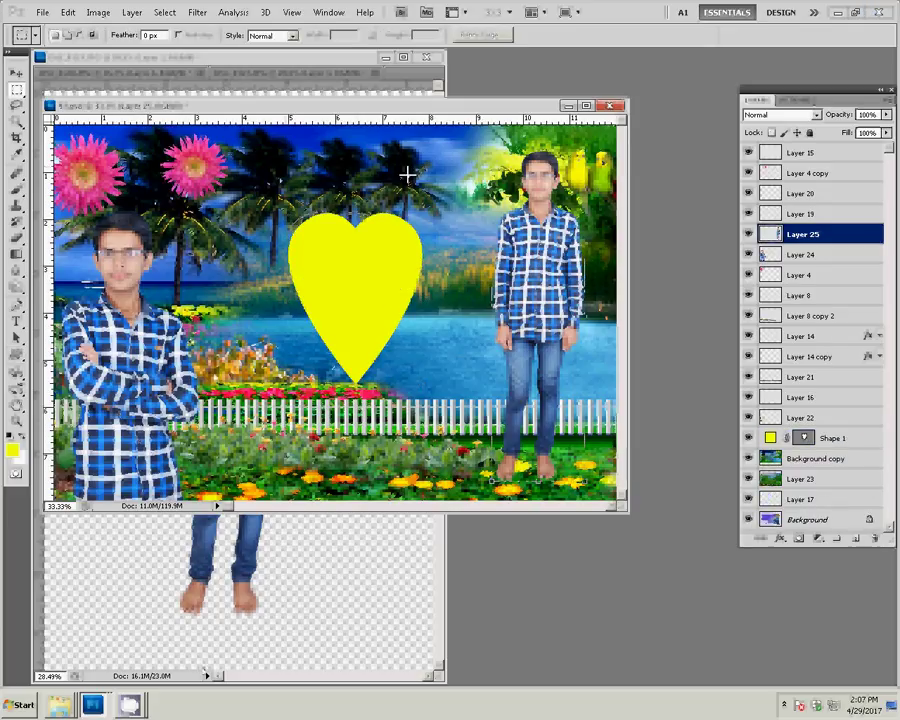
key(ctrl+shift+d)
click(67, 12)
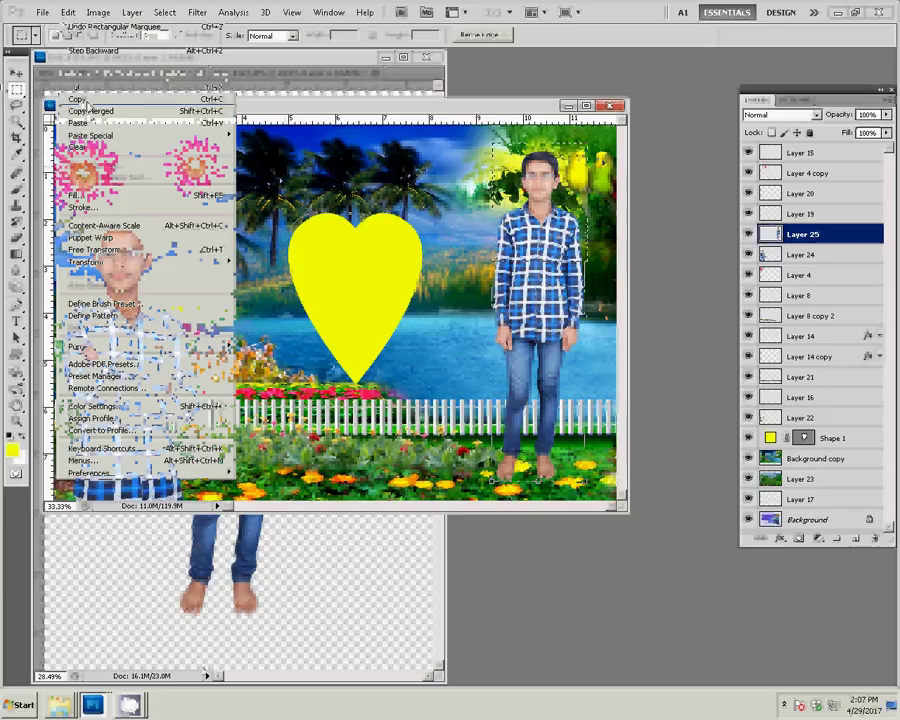
click(90, 55)
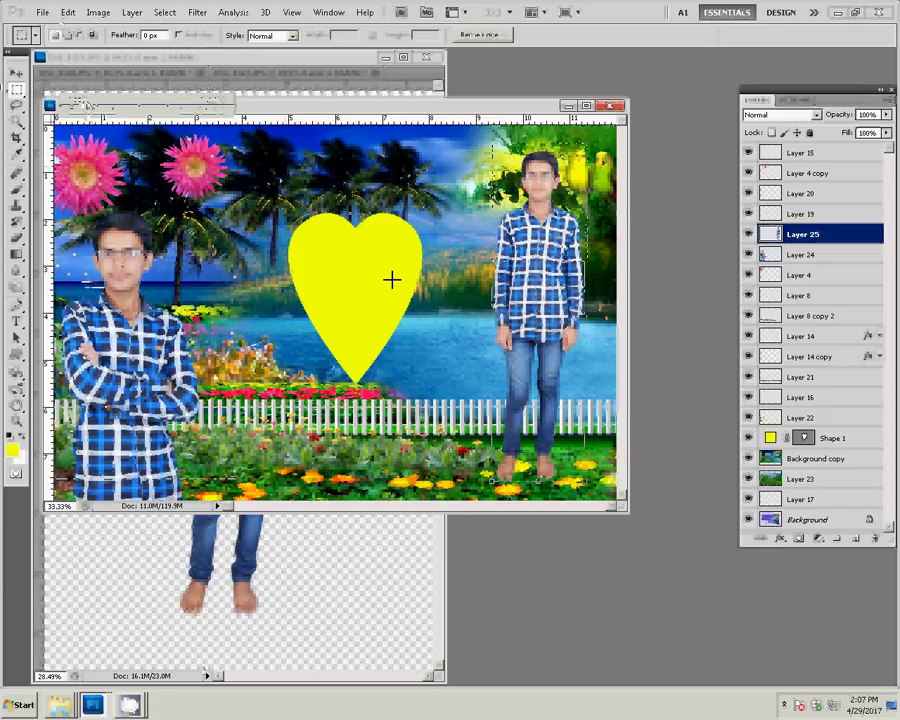
click(67, 12)
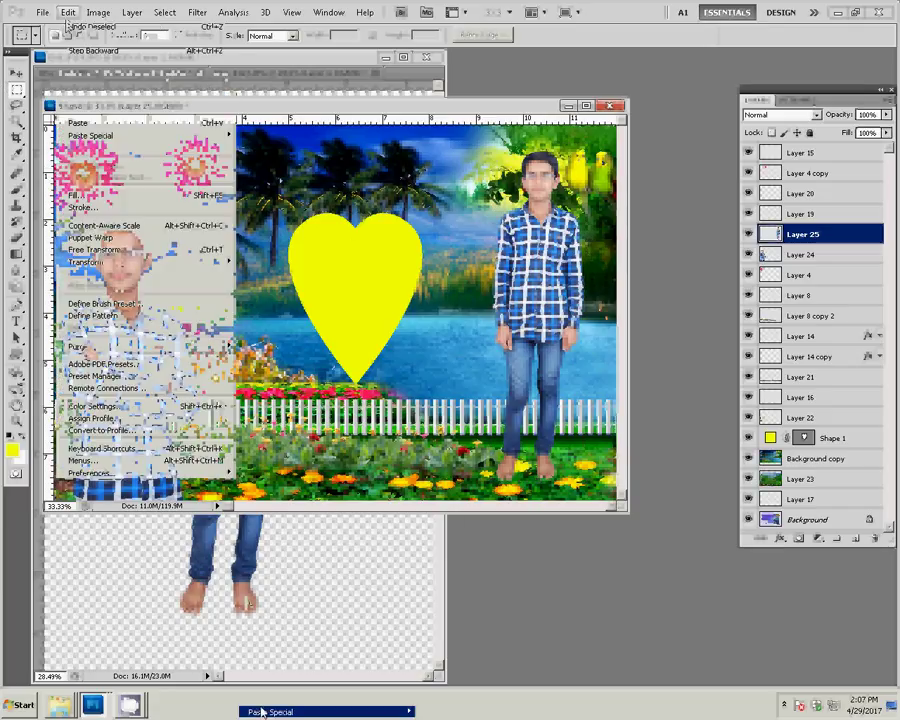
click(80, 124)
- Move and free-transform the pasted Layer 26 up into the yellow heart
key(v)
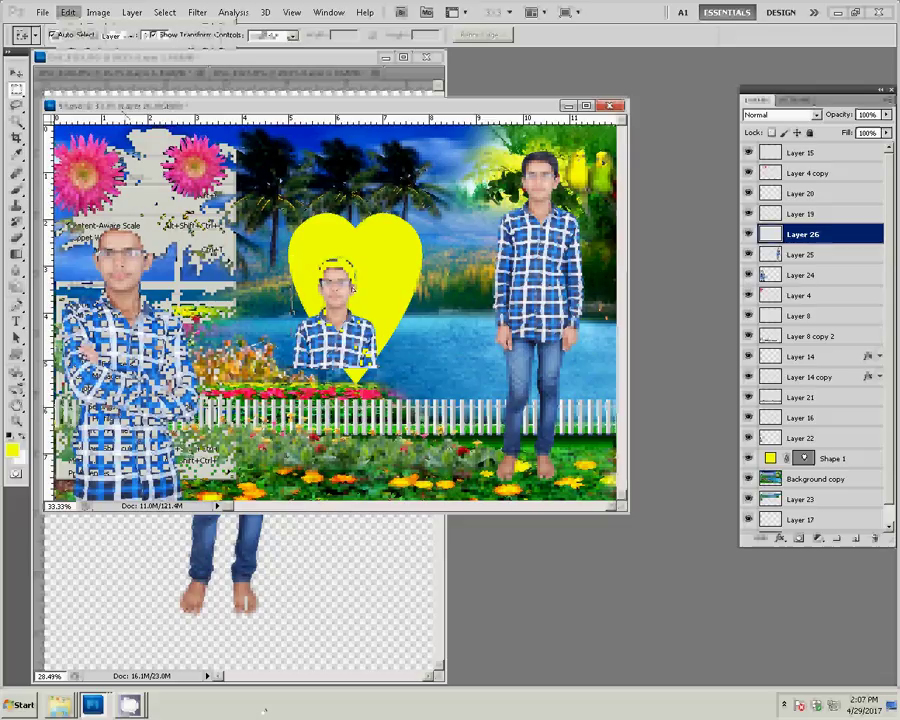
drag(335, 295, 355, 268)
key(ctrl+t)
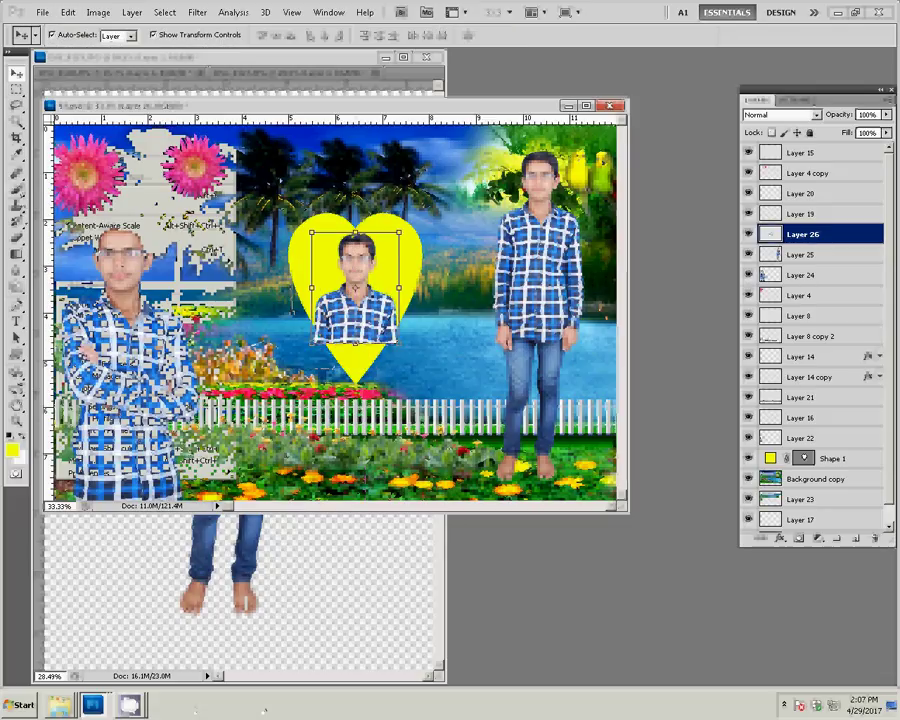
key(Return)
key(e)
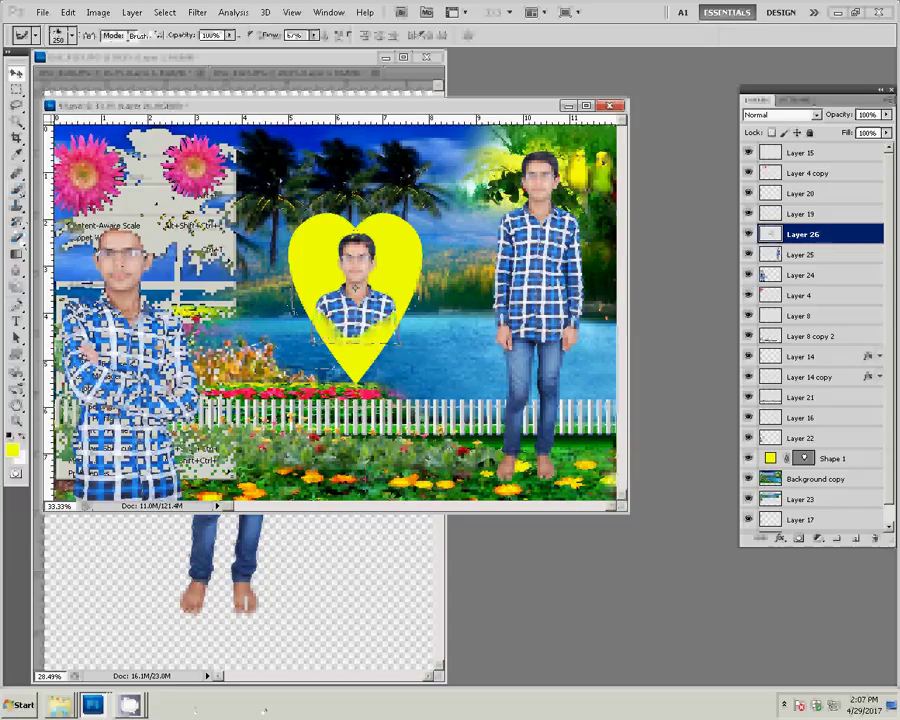
- Set a soft 250 px eraser, then scale the bust to 111.63% and lower it slightly
right_click(500, 280)
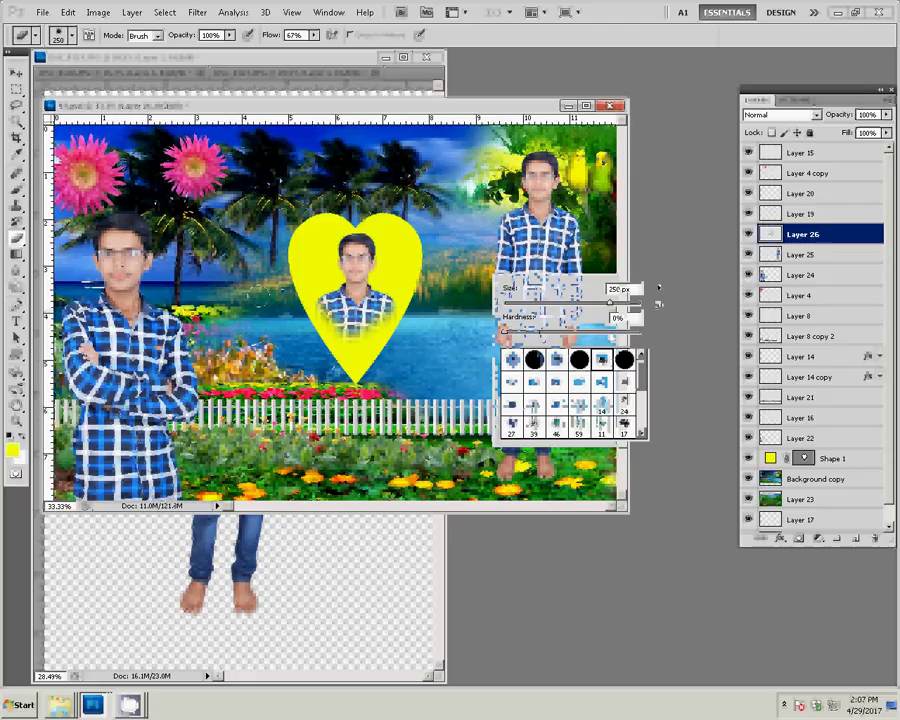
click(658, 288)
key(v)
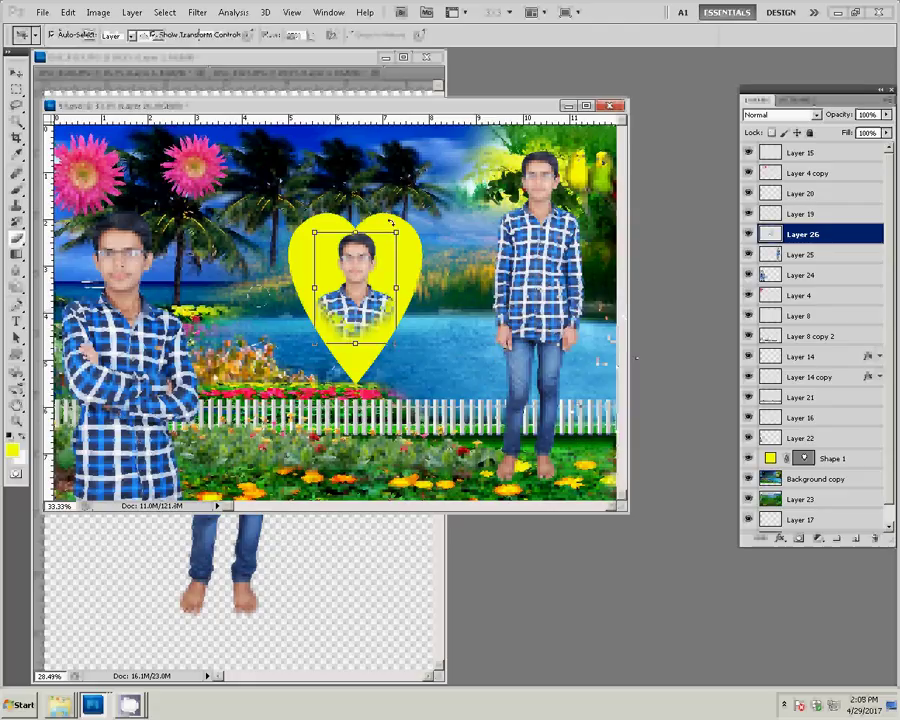
drag(399, 229, 362, 265)
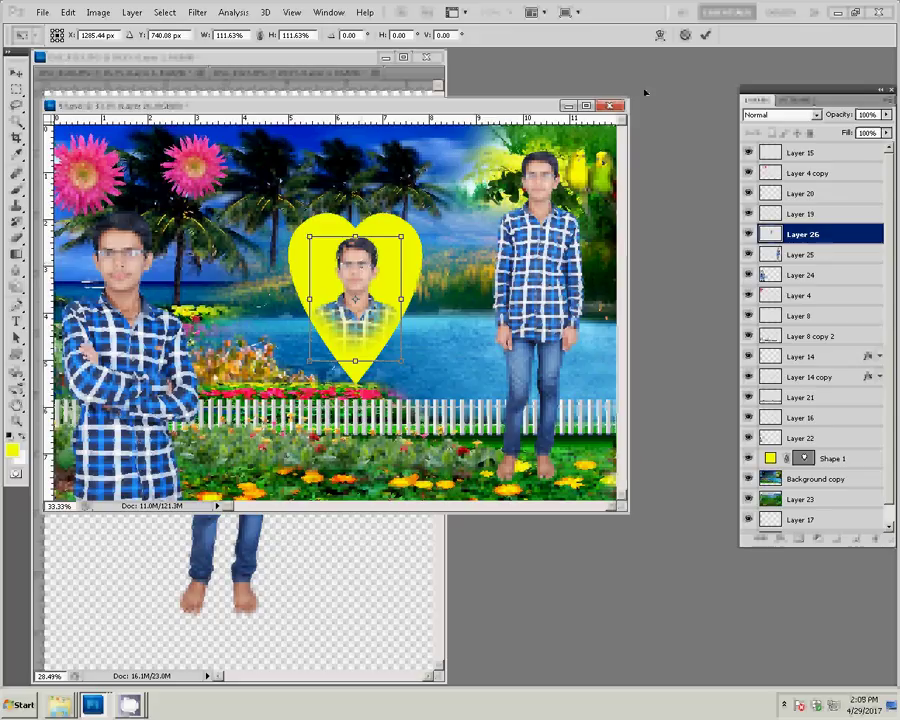
key(Return)
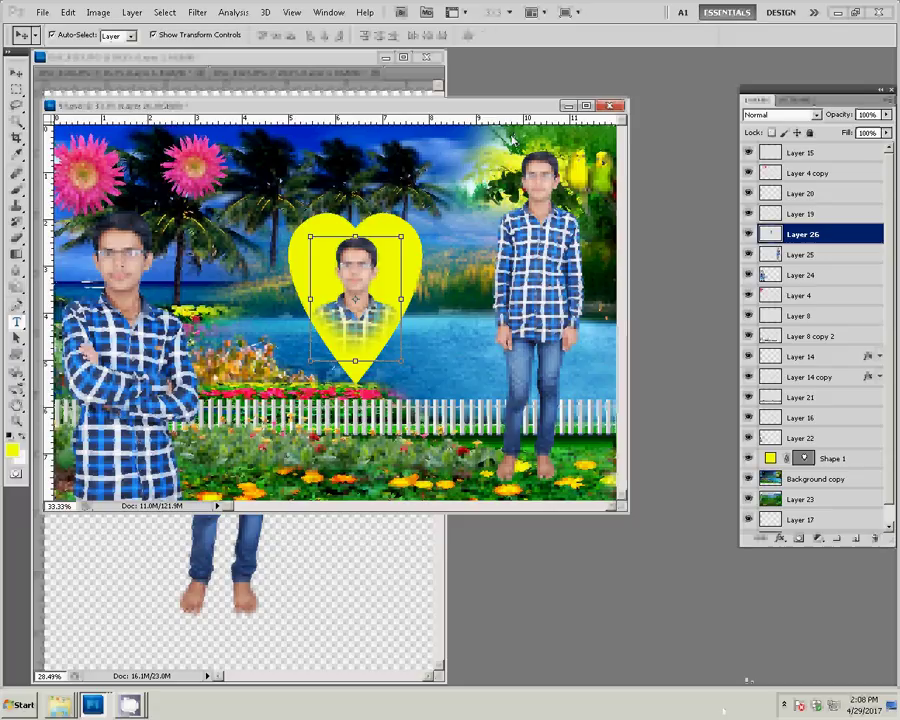
- Add a red 'JAT Boys' text line just below the yellow heart
key(t)
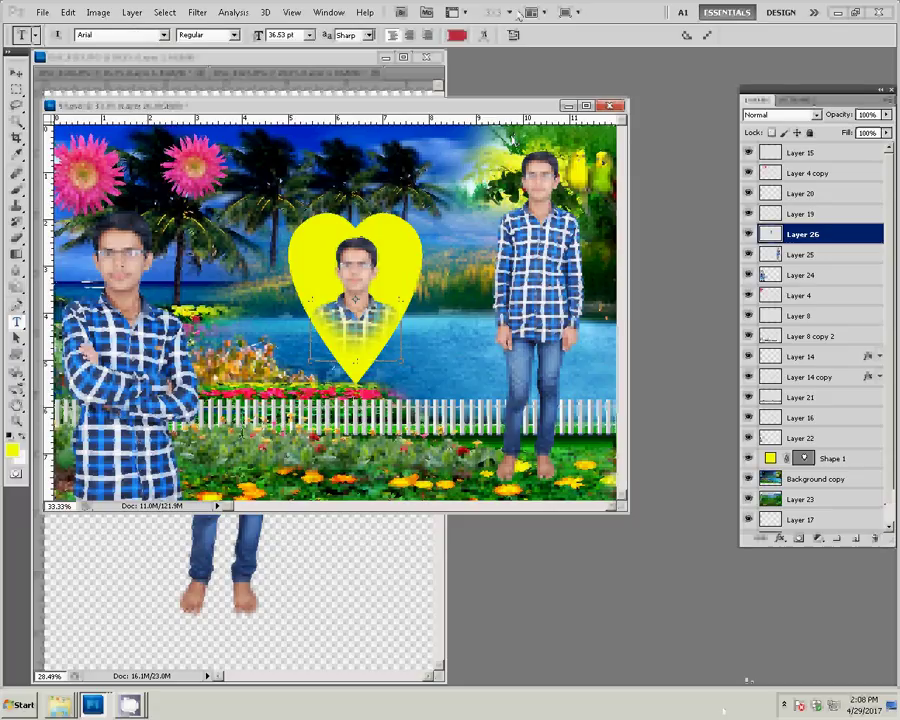
click(352, 410)
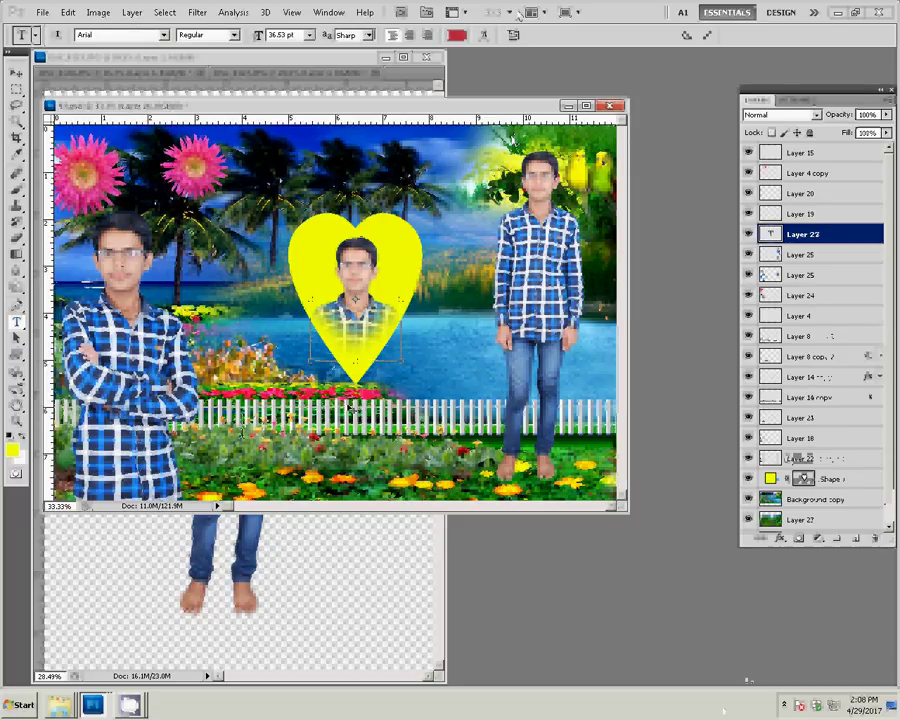
click(459, 37)
text(JAT Boys)
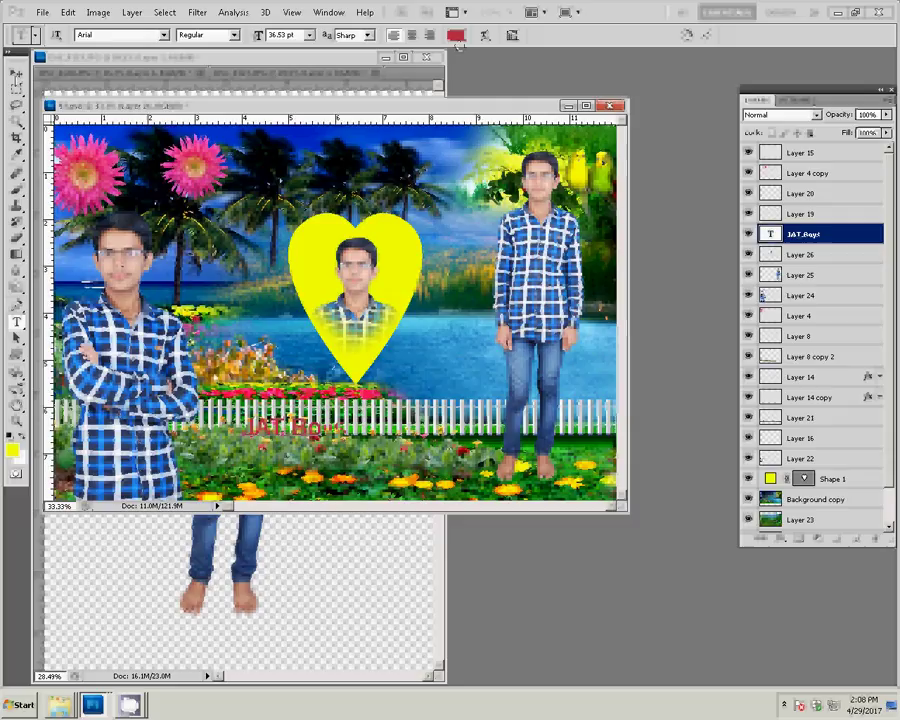
key(ctrl+Return)
- Enlarge the JAT Boys text to 237.03% and move it across the fence
key(v)
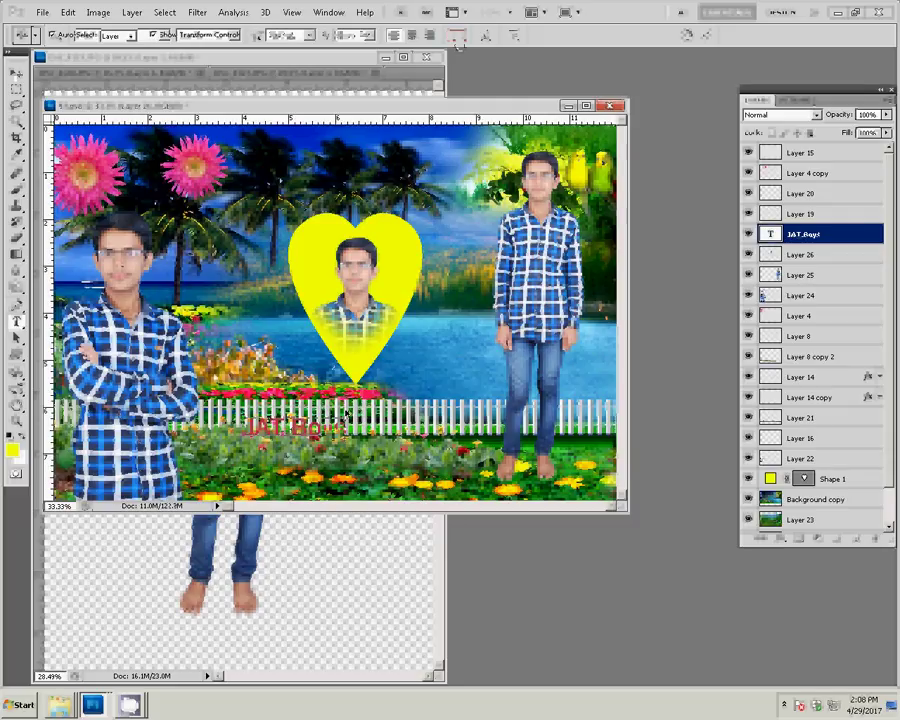
drag(343, 418, 418, 390)
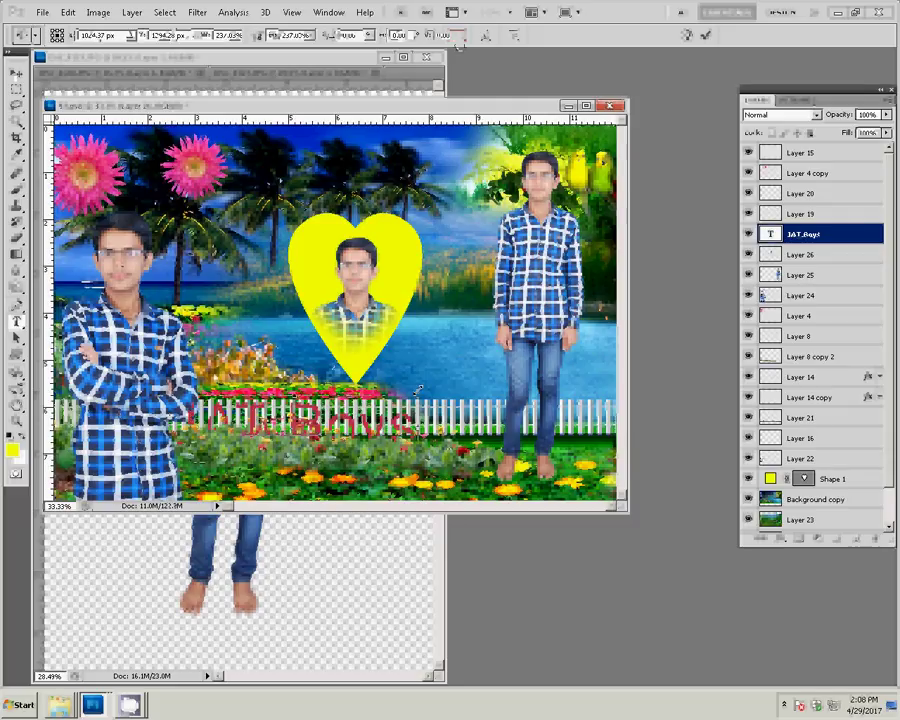
drag(352, 430, 398, 414)
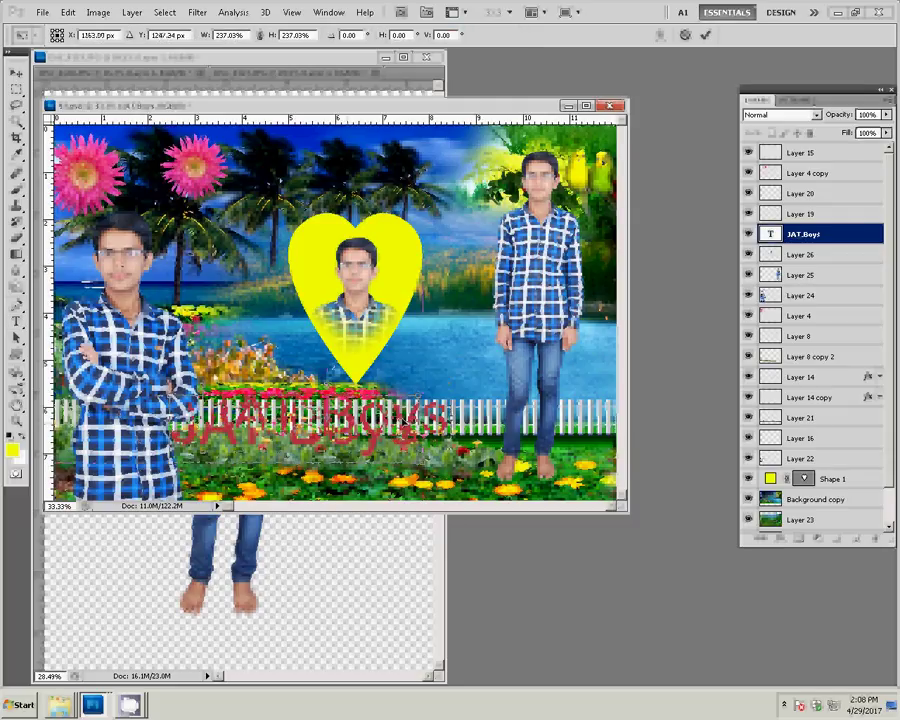
click(710, 37)
click(795, 115)
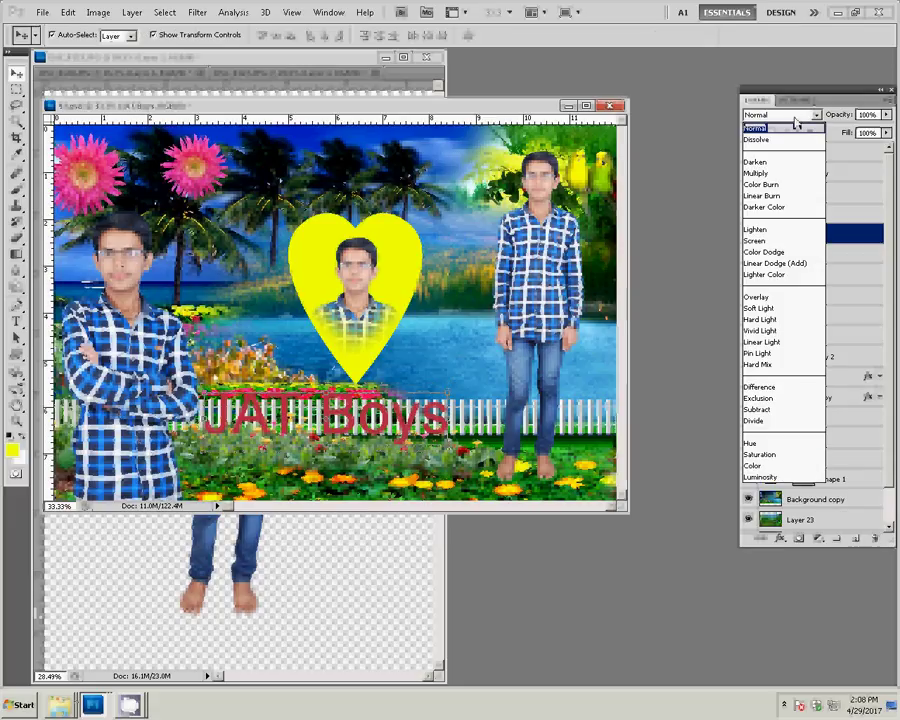
- Blend the JAT Boys layer as Luminosity, keeping the text on the fence
click(757, 476)
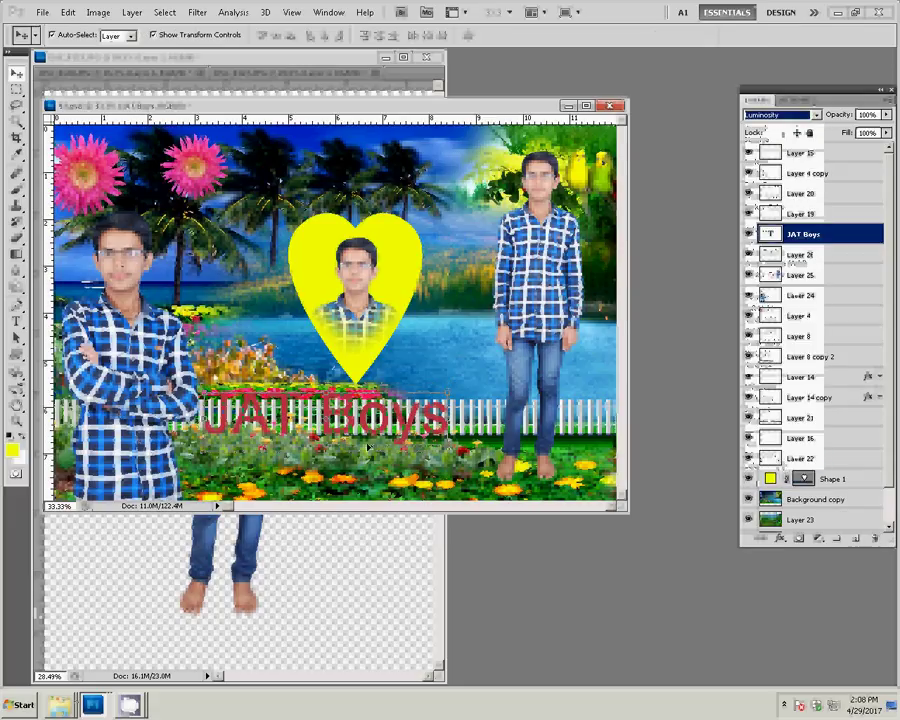
mouse_move(412, 430)
mouse_down()
mouse_move(442, 298)
mouse_move(442, 181)
mouse_move(431, 180)
mouse_up()
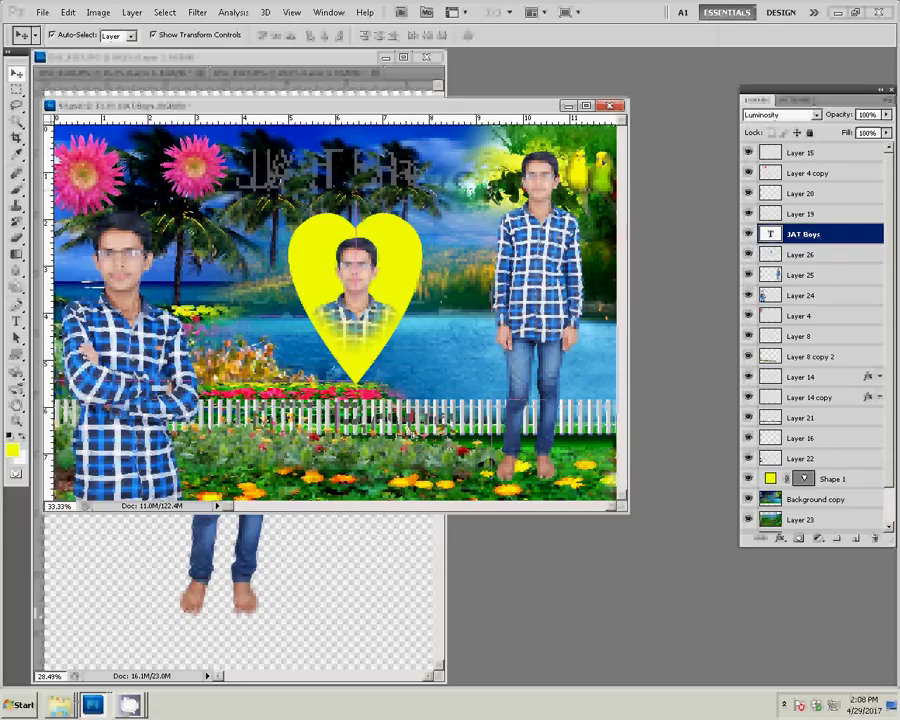
drag(412, 432, 438, 410)
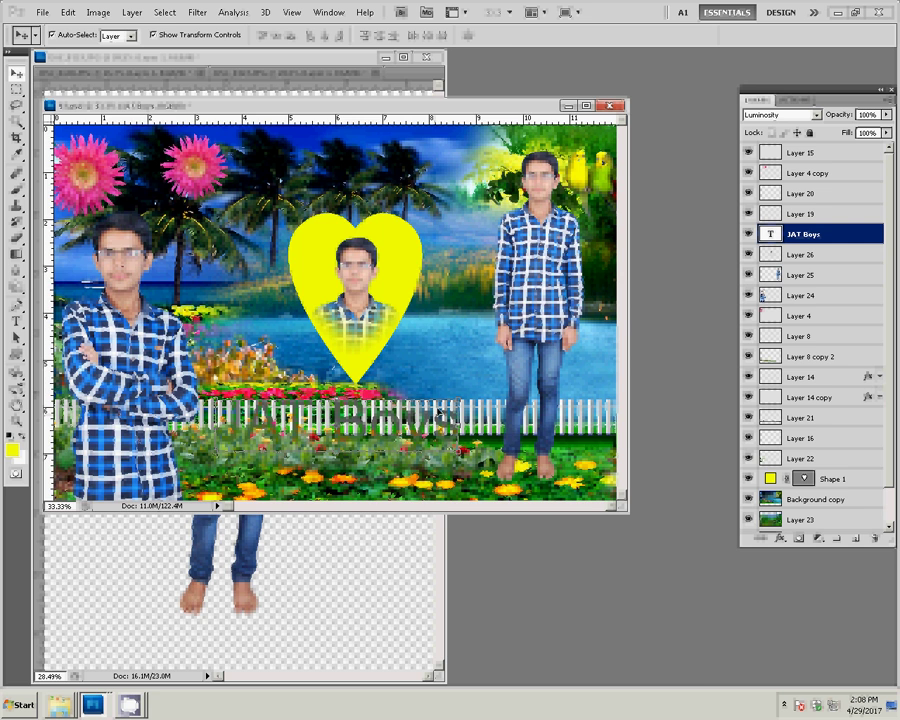
- Zoom into the heart and fence area, then return to the Move tool
key(z)
click(385, 477)
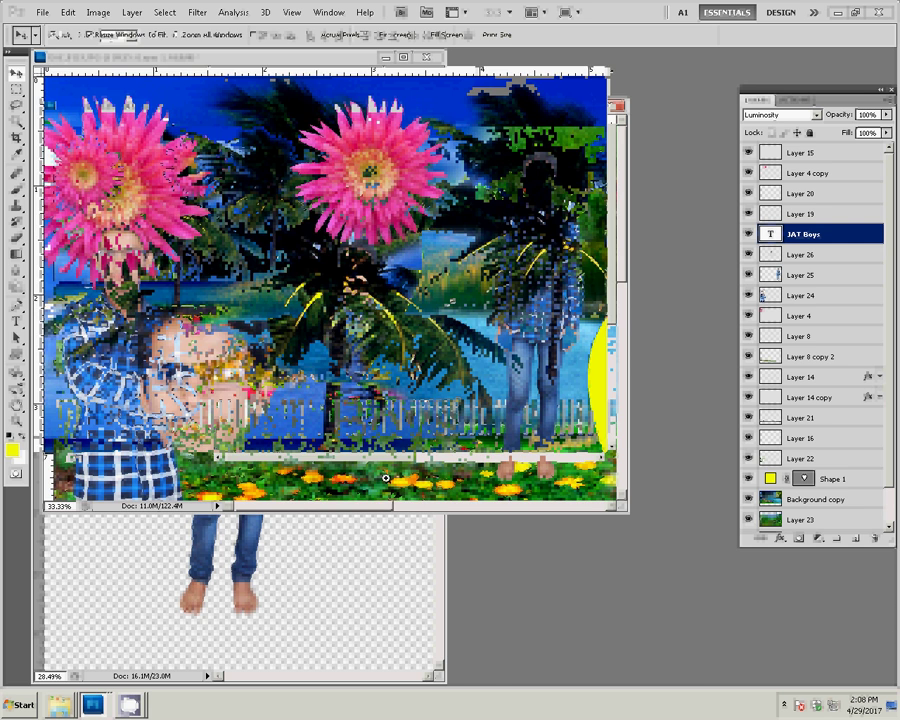
drag(385, 477, 486, 422)
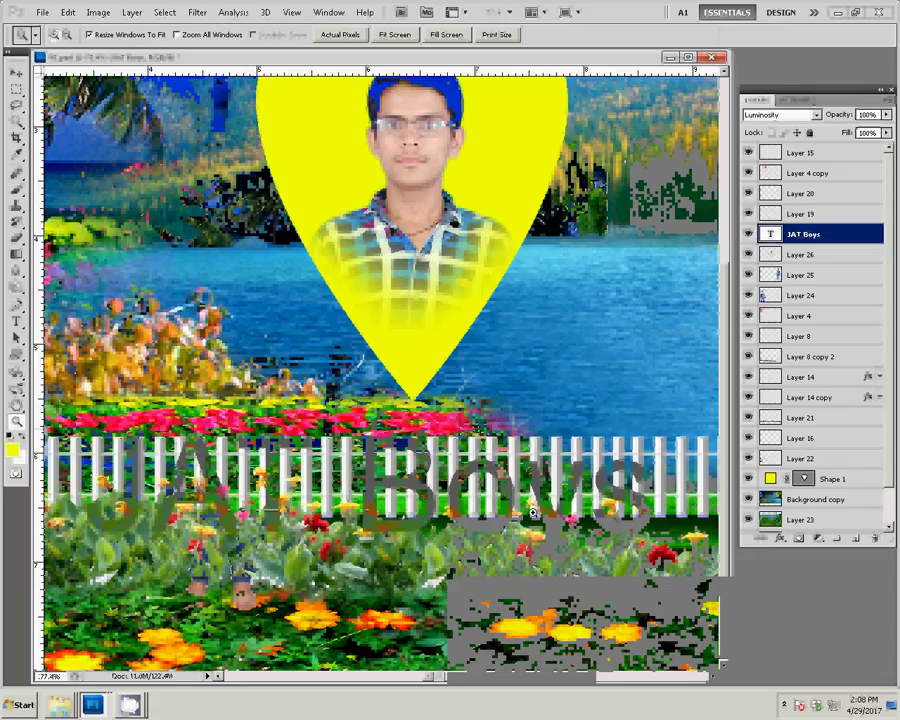
key(v)
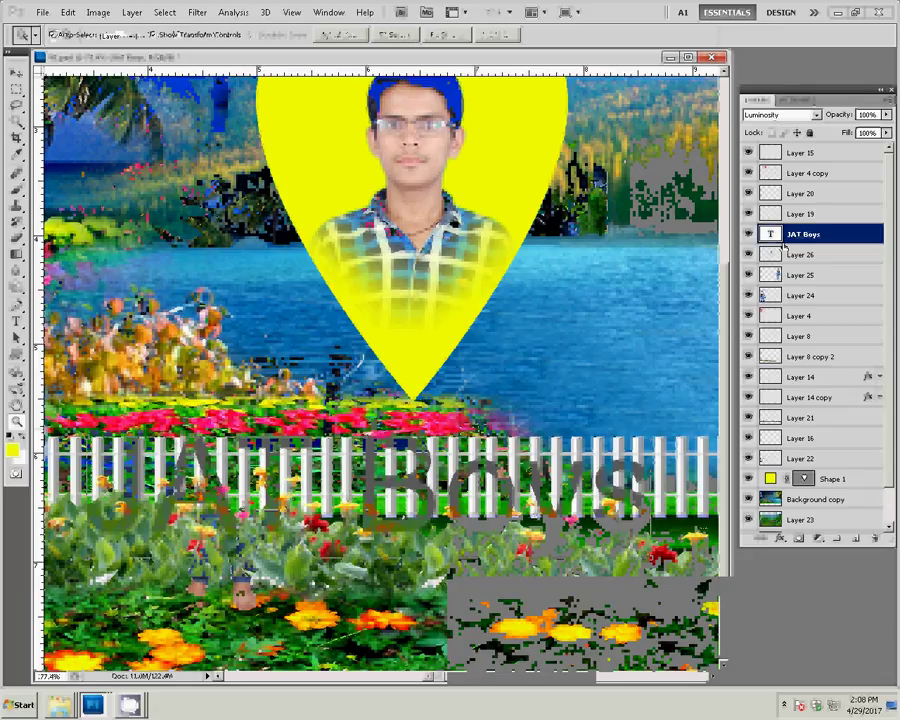
- Give the JAT Boys text a 1 px near-white (f6fafa) outside Stroke effect
click(780, 538)
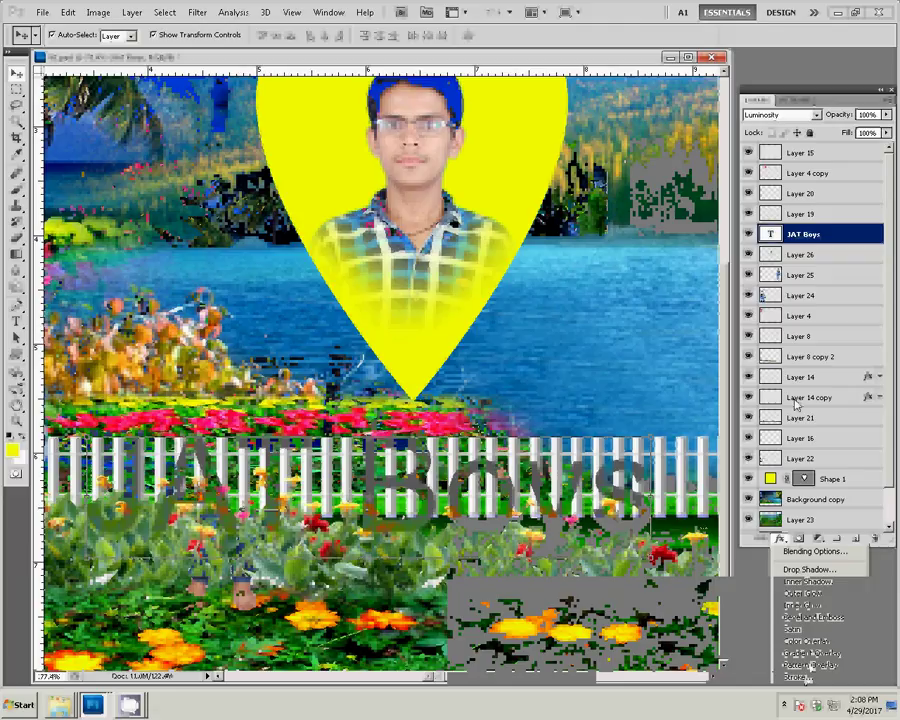
click(797, 677)
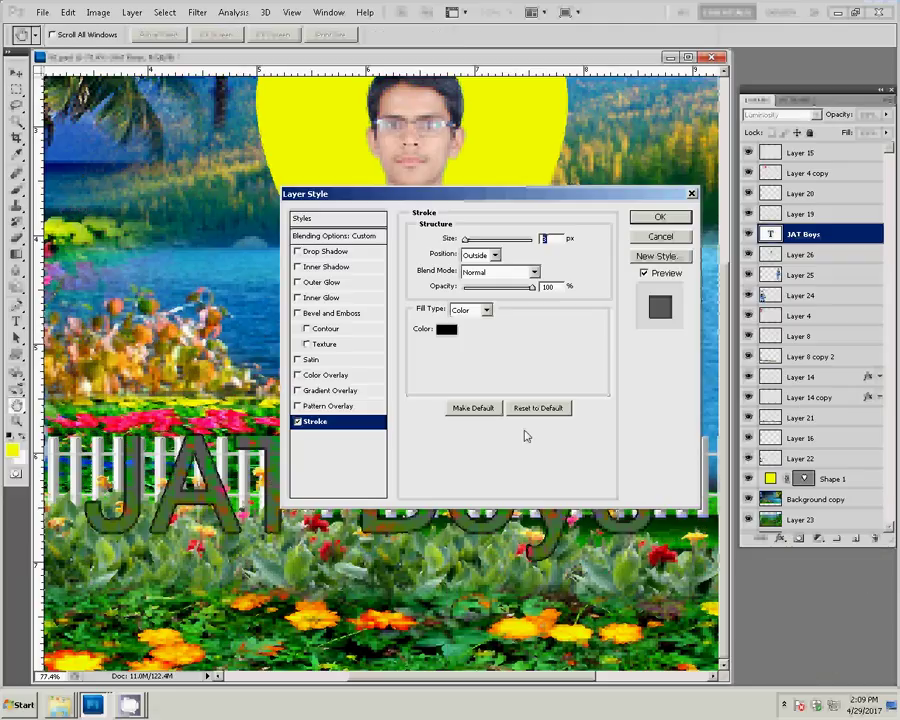
click(447, 330)
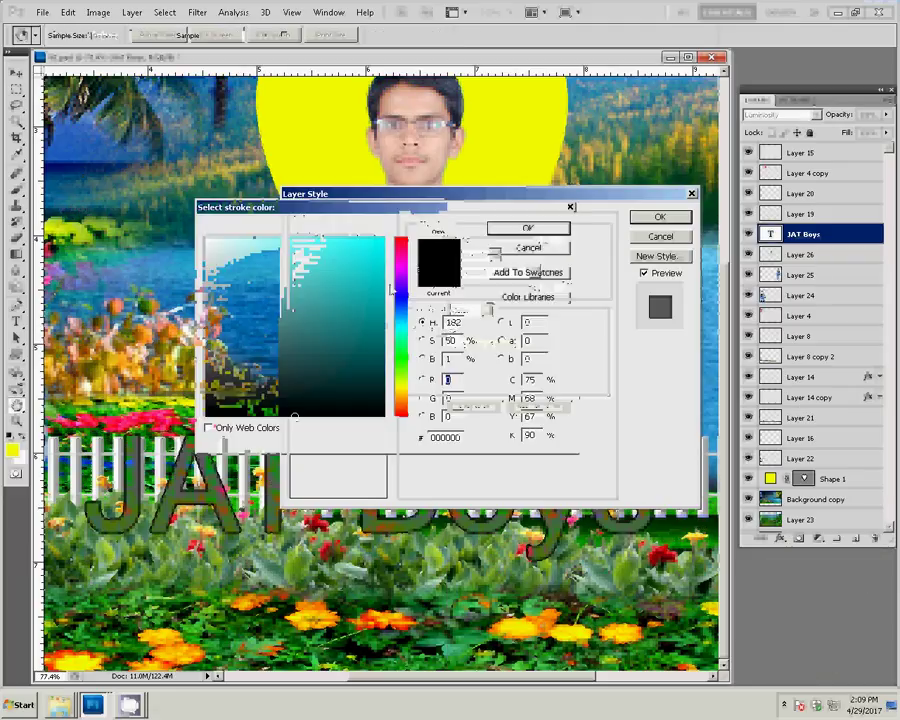
click(211, 242)
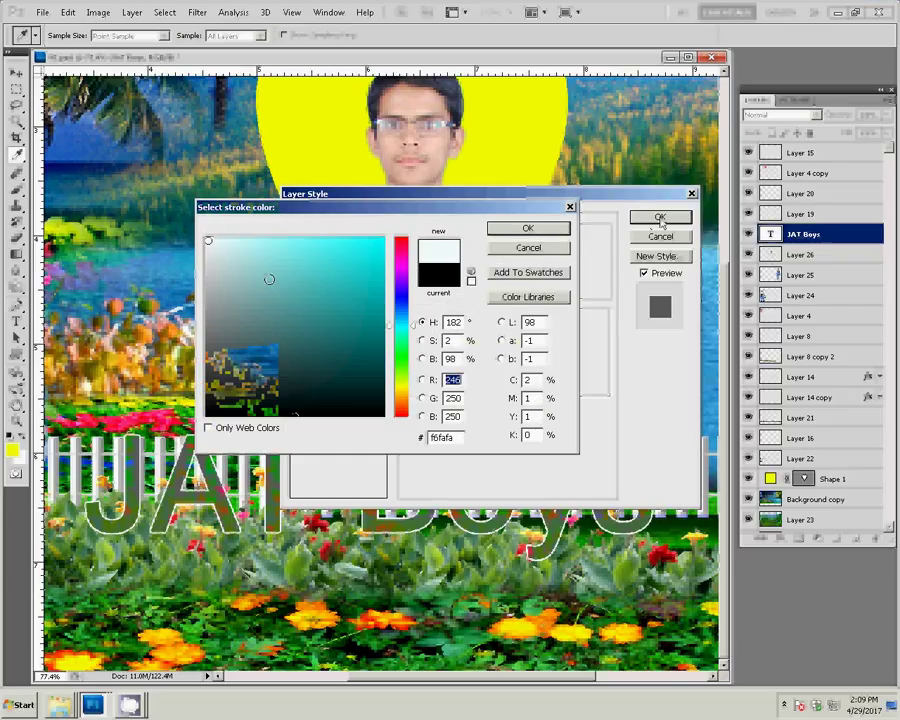
click(560, 227)
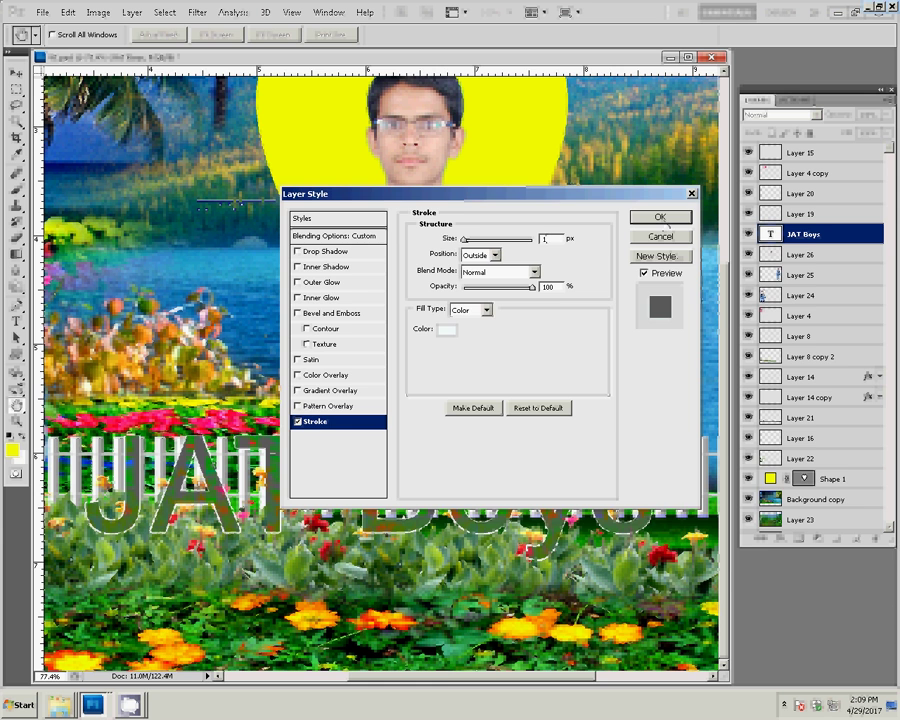
key(Return)
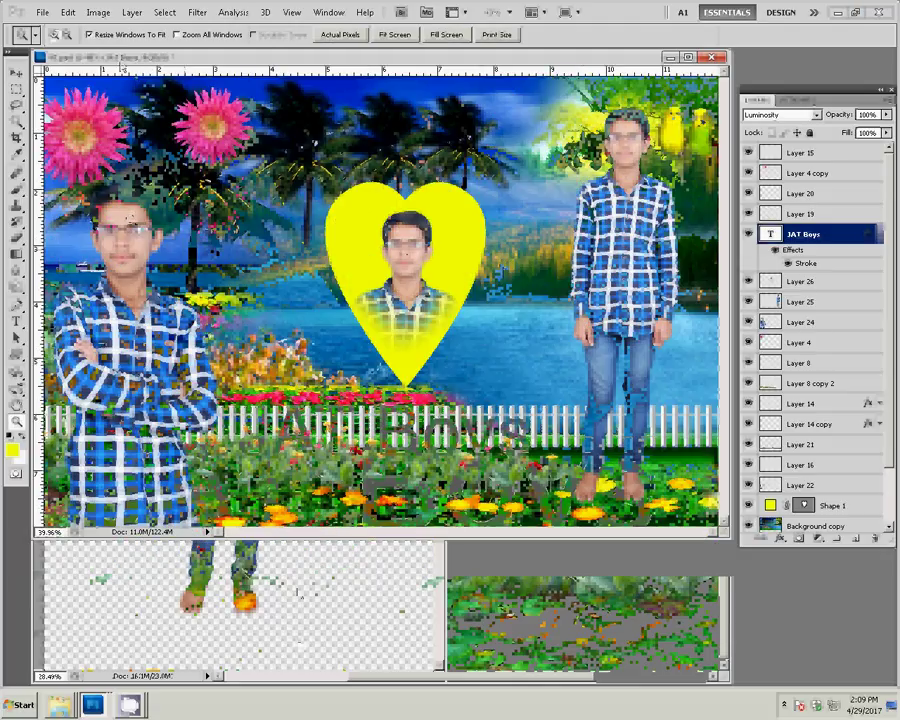
- Merge visible layers, then resize to 6 inches wide at 300 ppi (1800×1200 px)
click(132, 12)
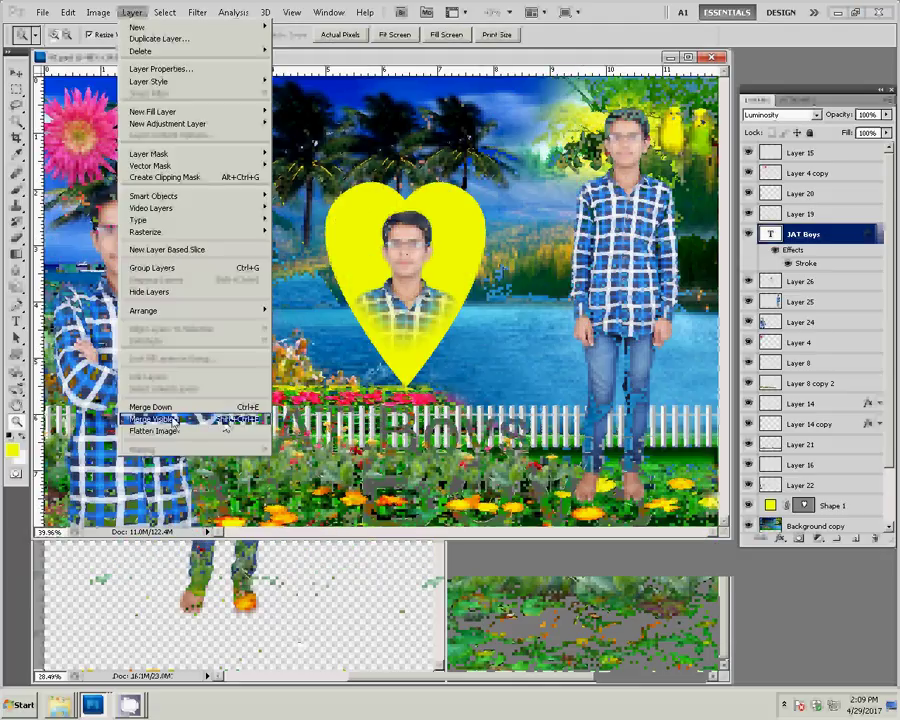
click(173, 419)
click(98, 12)
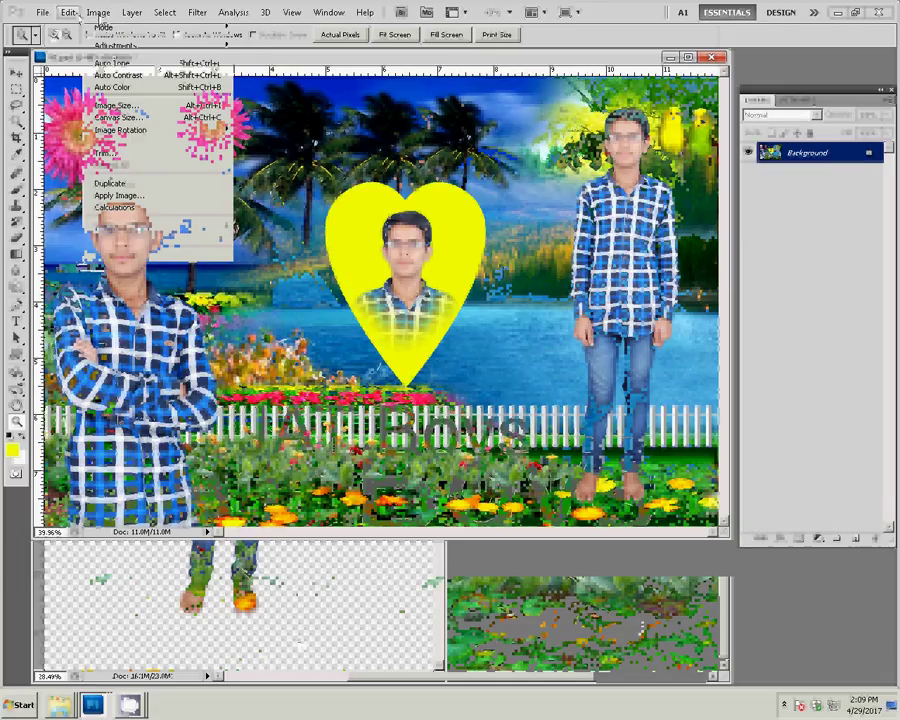
click(115, 105)
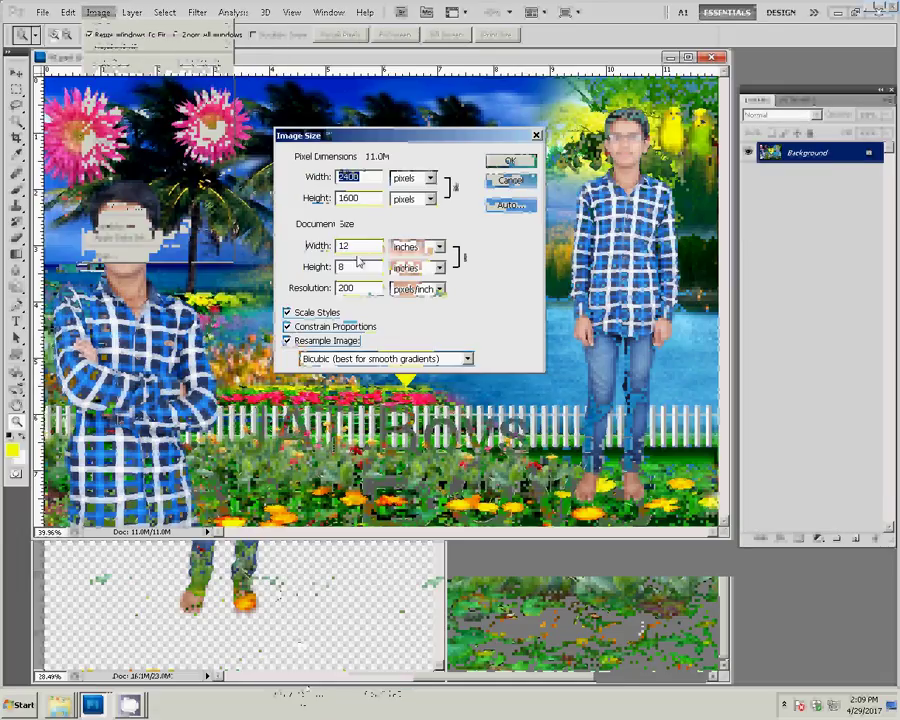
double_click(357, 246)
text(6)
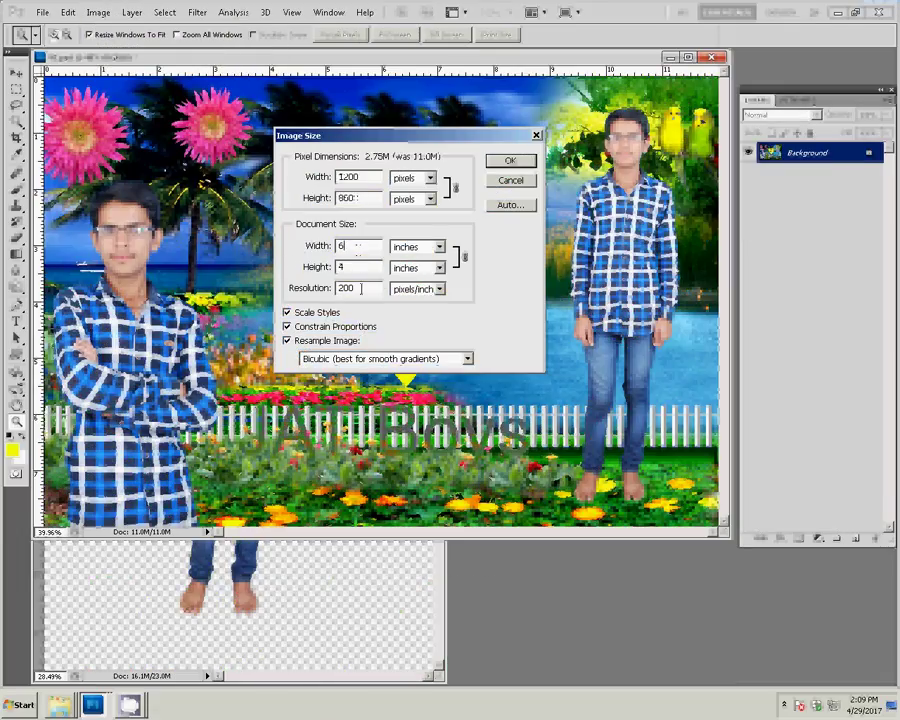
click(297, 290)
text(300)
click(496, 165)
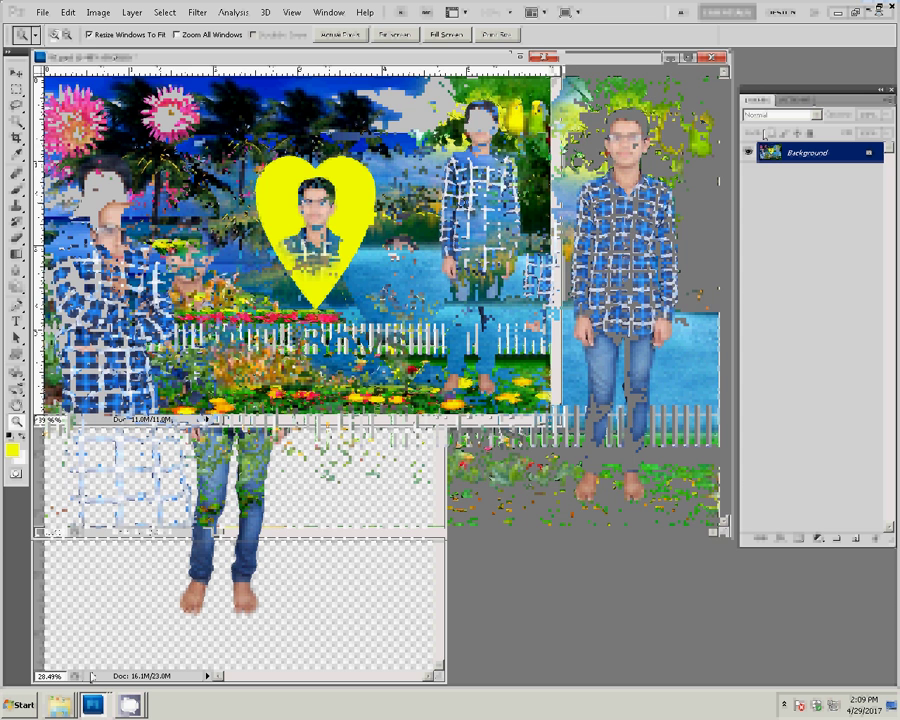
click(800, 101)
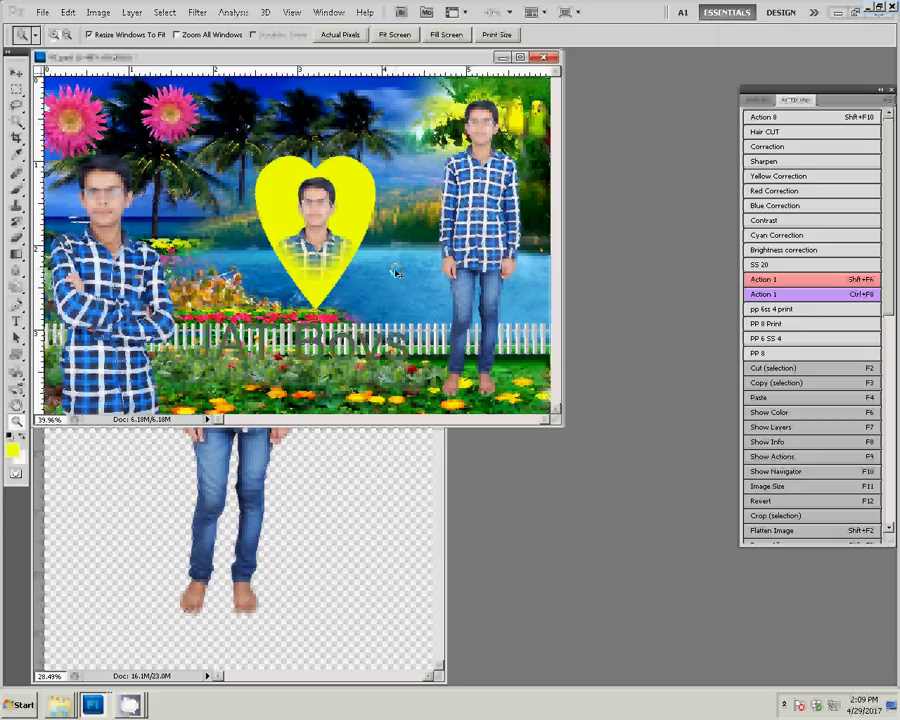
- Start Save As and browse to the G:\0\28\12345 folder
key(ctrl+shift+s)
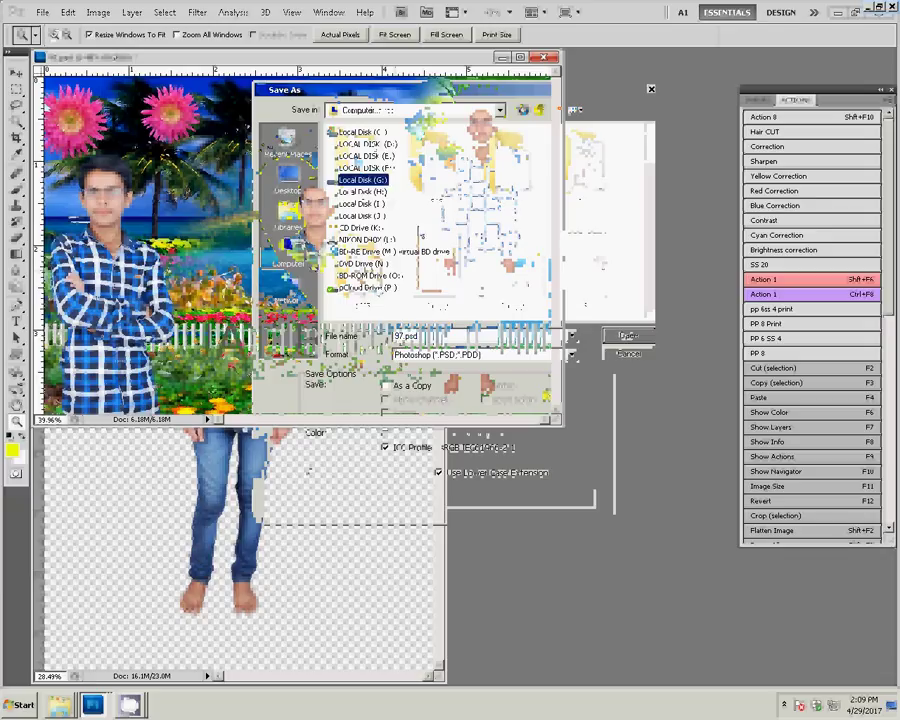
click(362, 180)
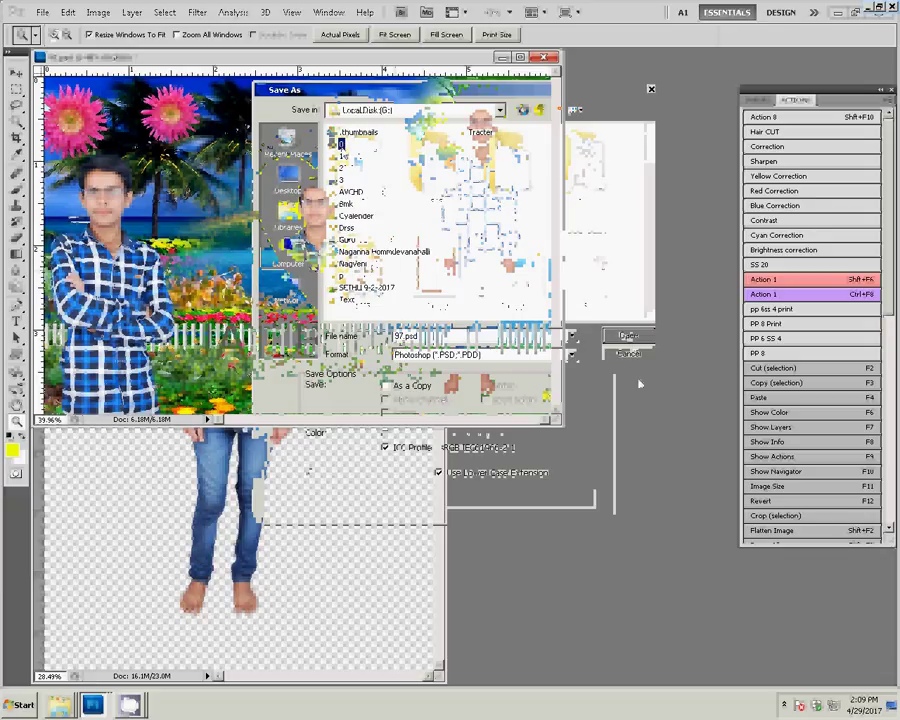
key(Return)
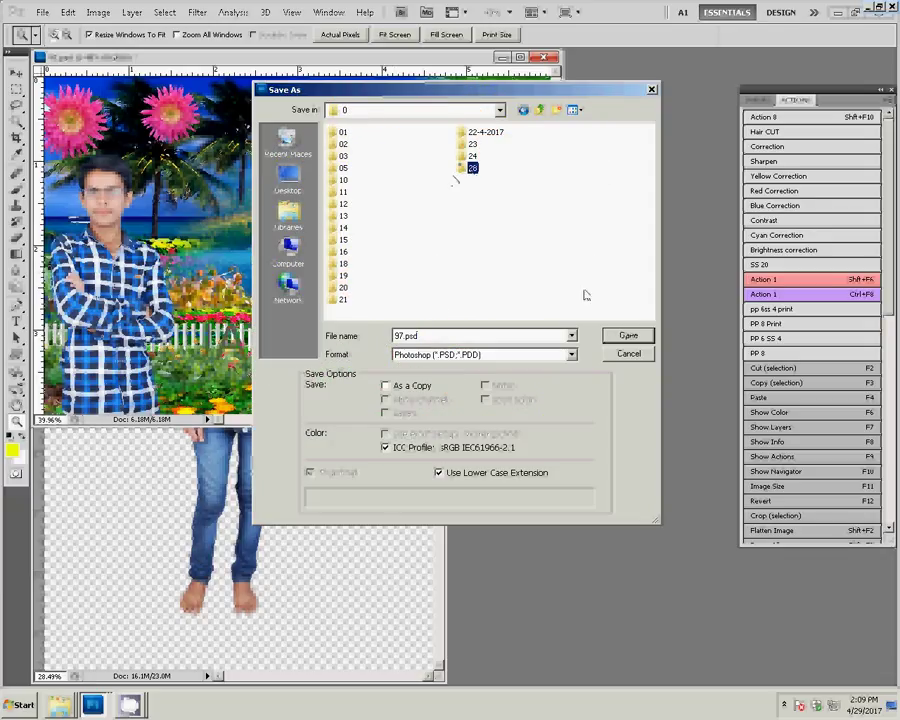
key(Return)
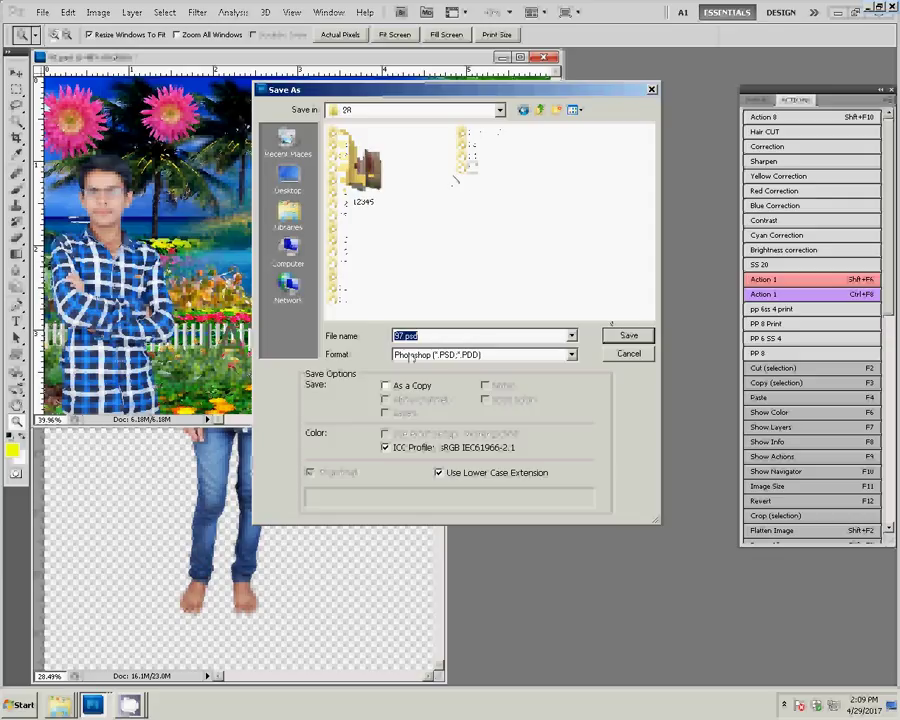
click(378, 185)
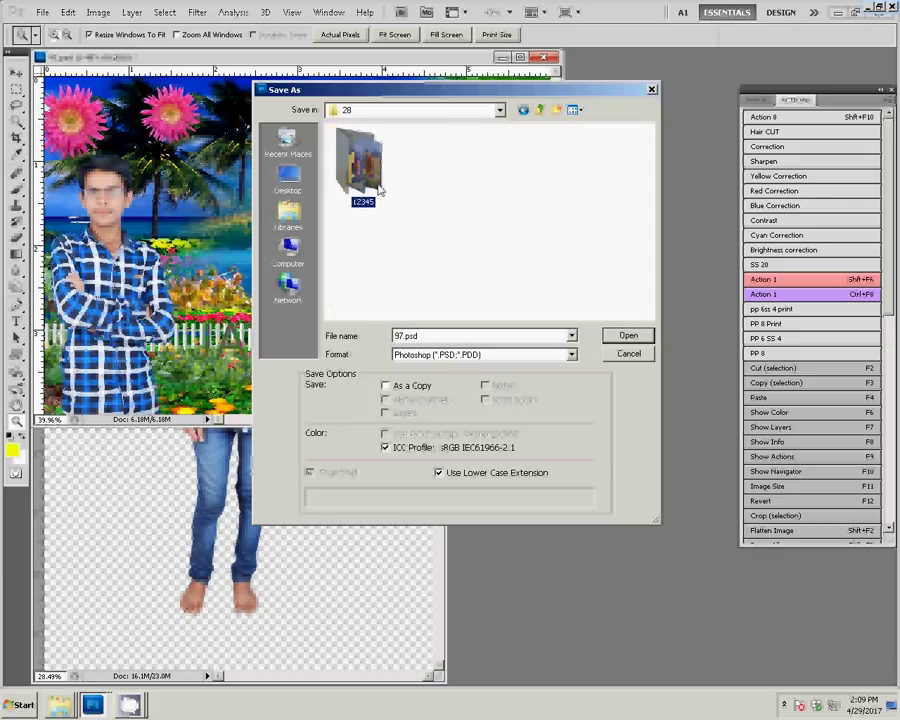
double_click(378, 188)
- Save the picture as JPEG '1-4x6' with Maximum quality options
click(453, 357)
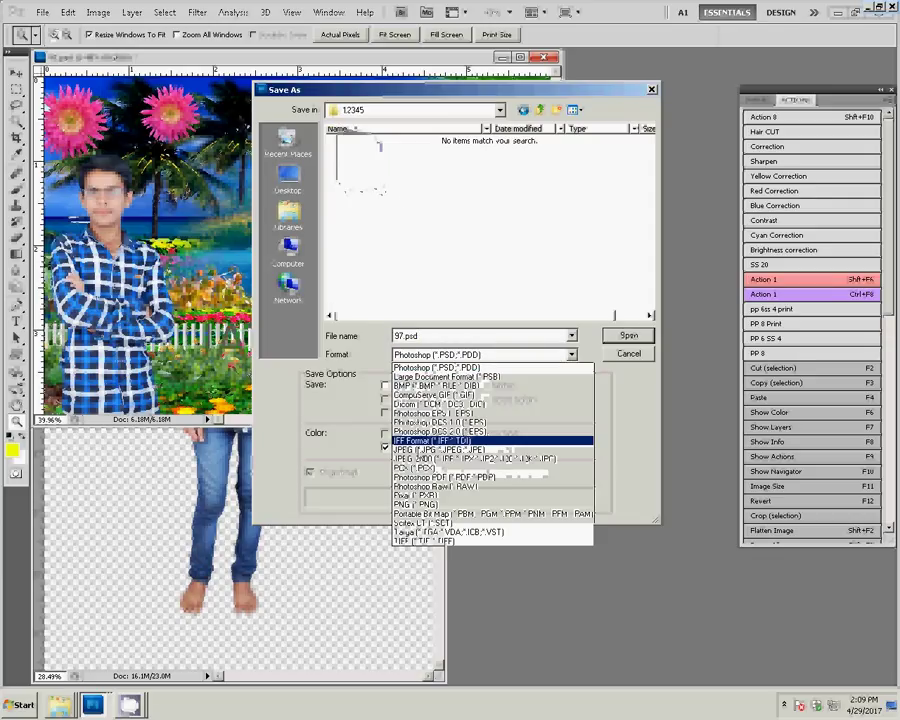
click(456, 450)
key(shift+Tab)
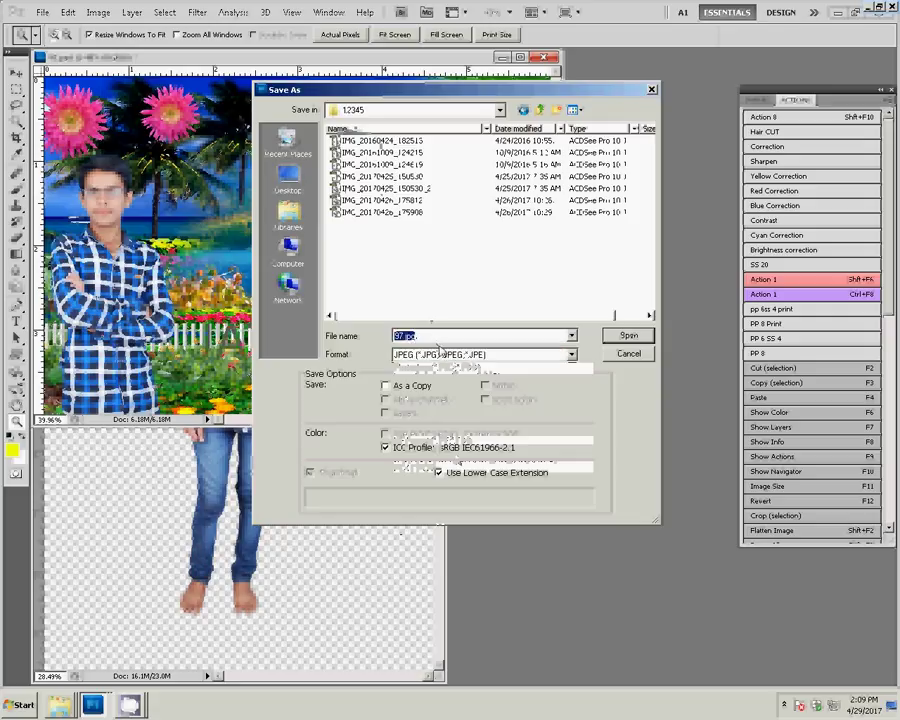
text(1-4x6=1)
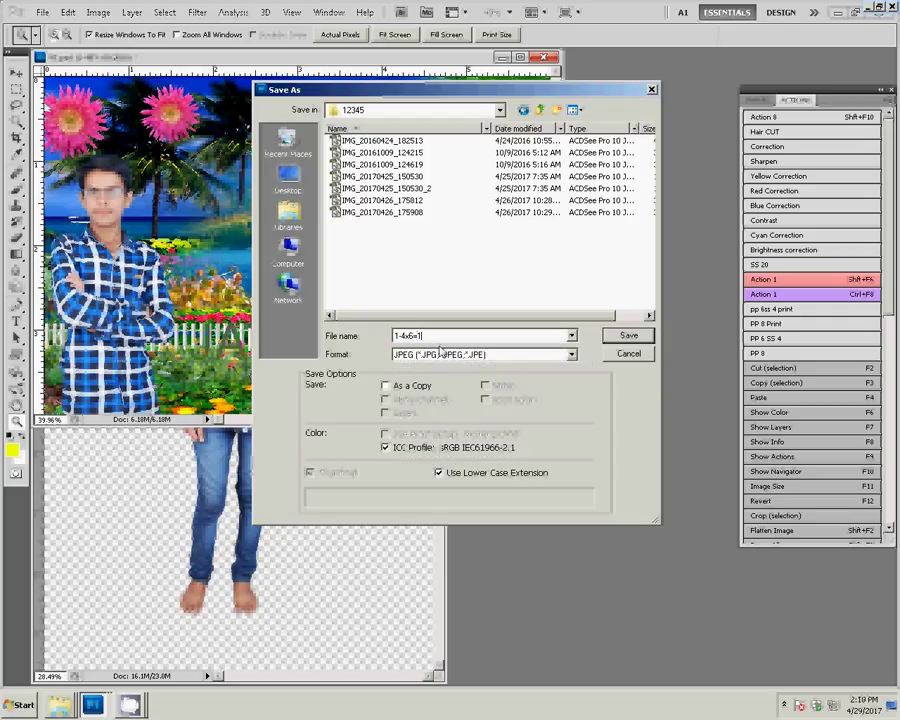
key(Return)
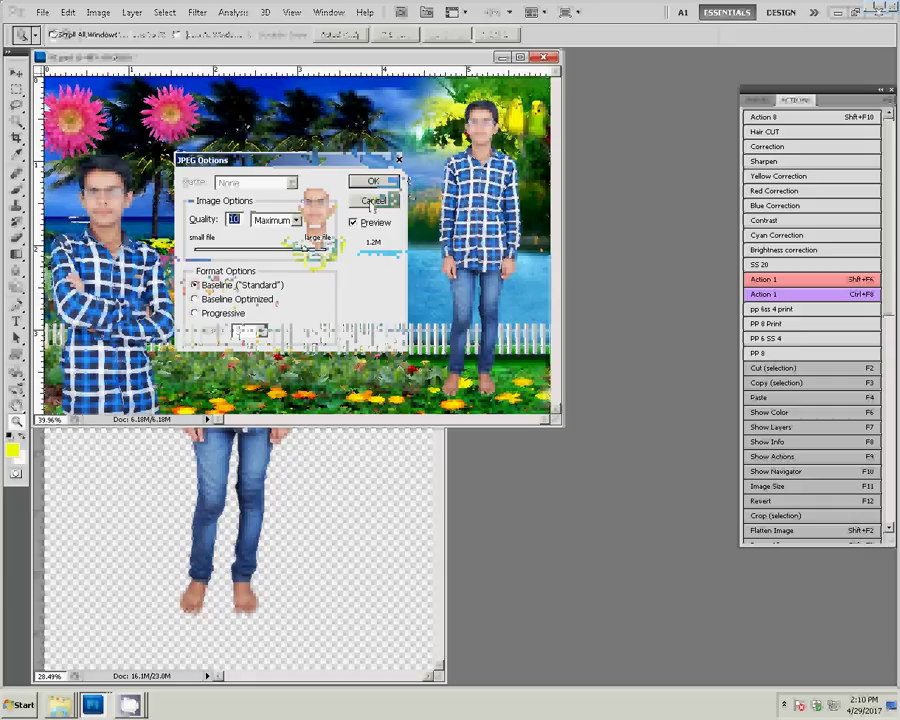
key(Return)
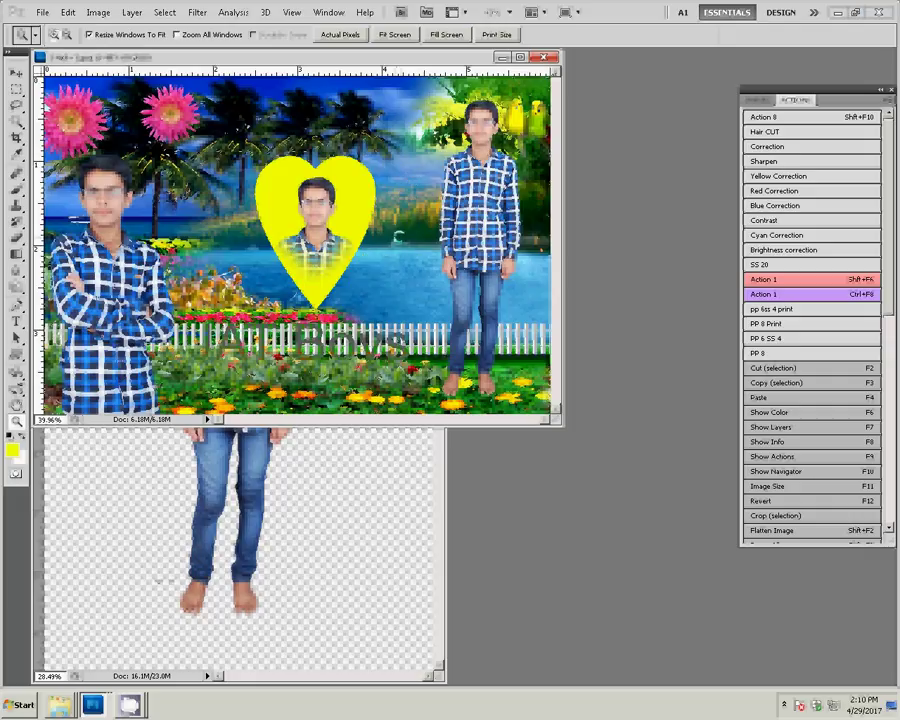
click(129, 705)
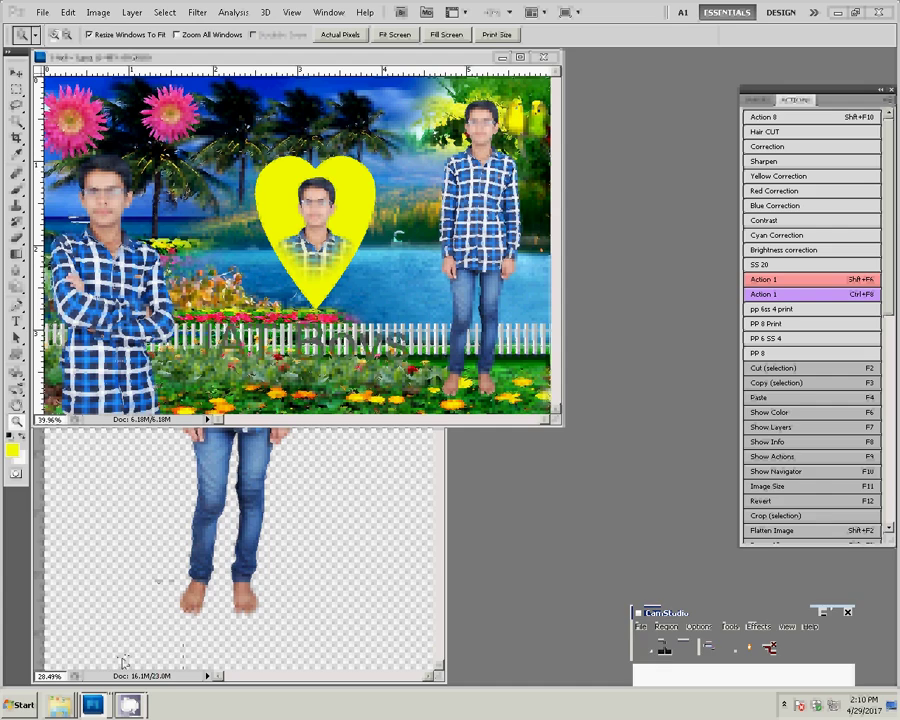